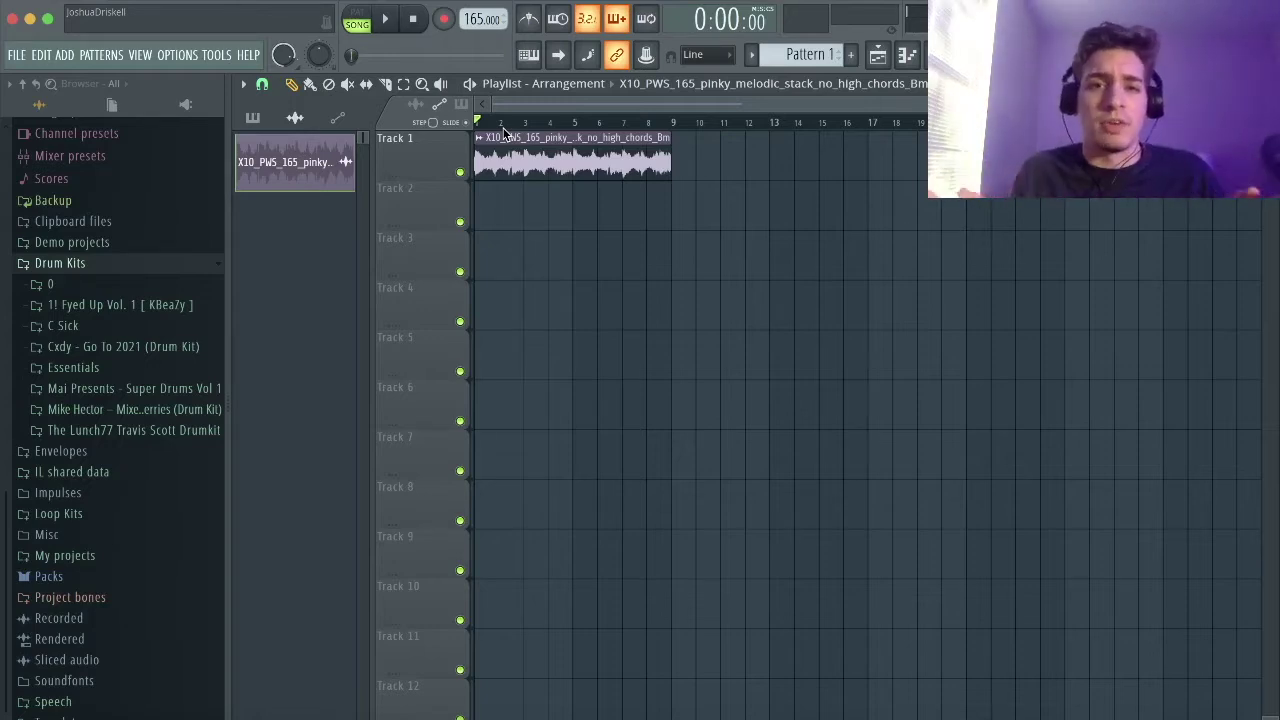
Step: Make the melody sample clip on Track 1 unique so it becomes a separate copy of the original
double_click(498, 145)
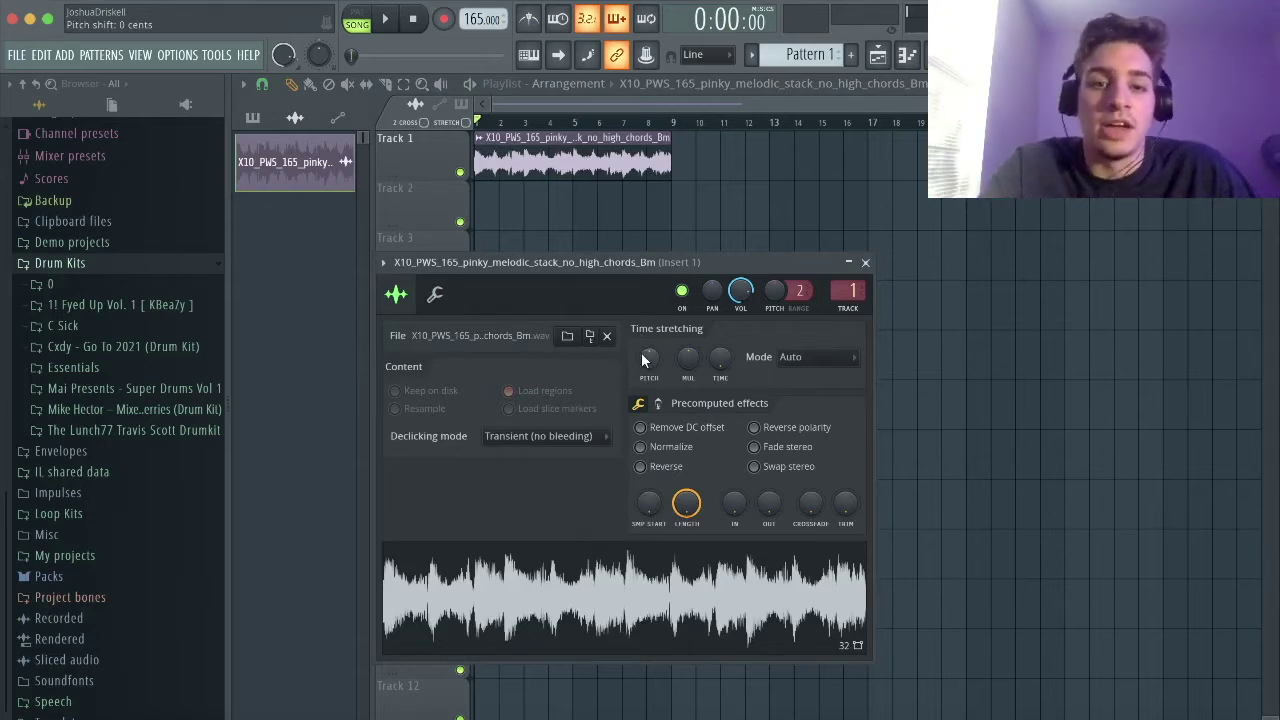
left_click(473, 139)
left_click(475, 139)
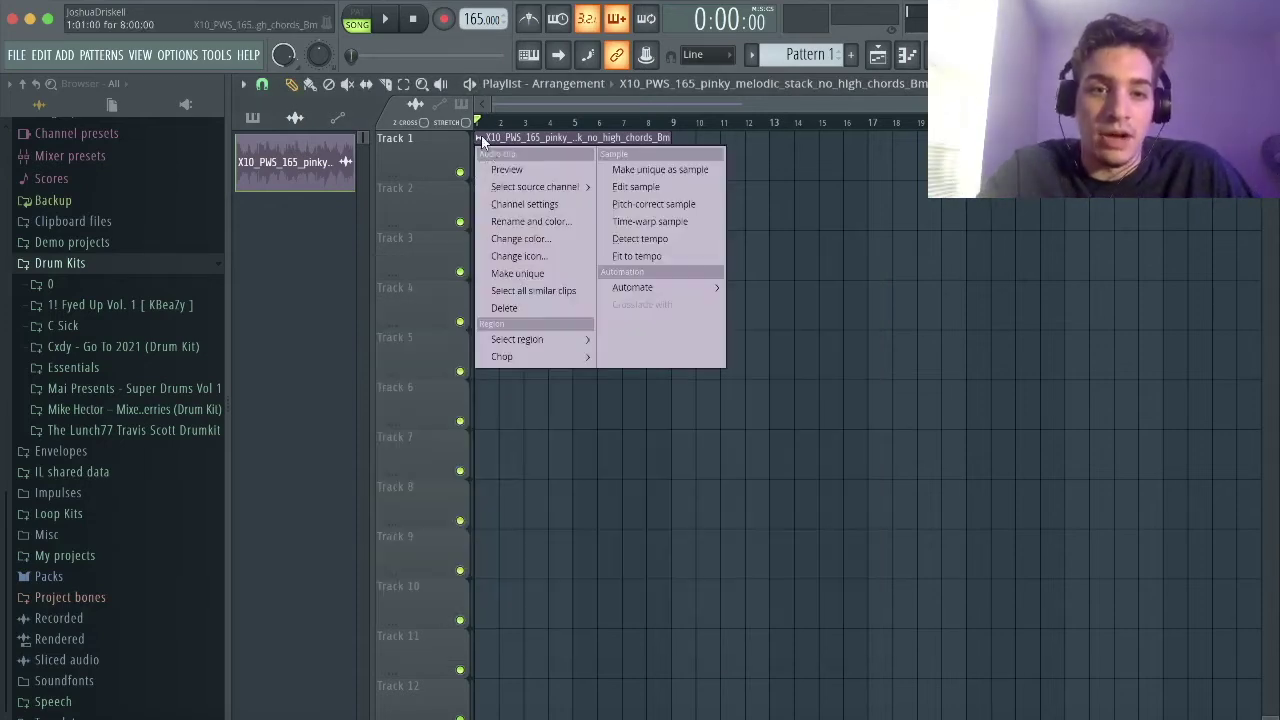
left_click(520, 274)
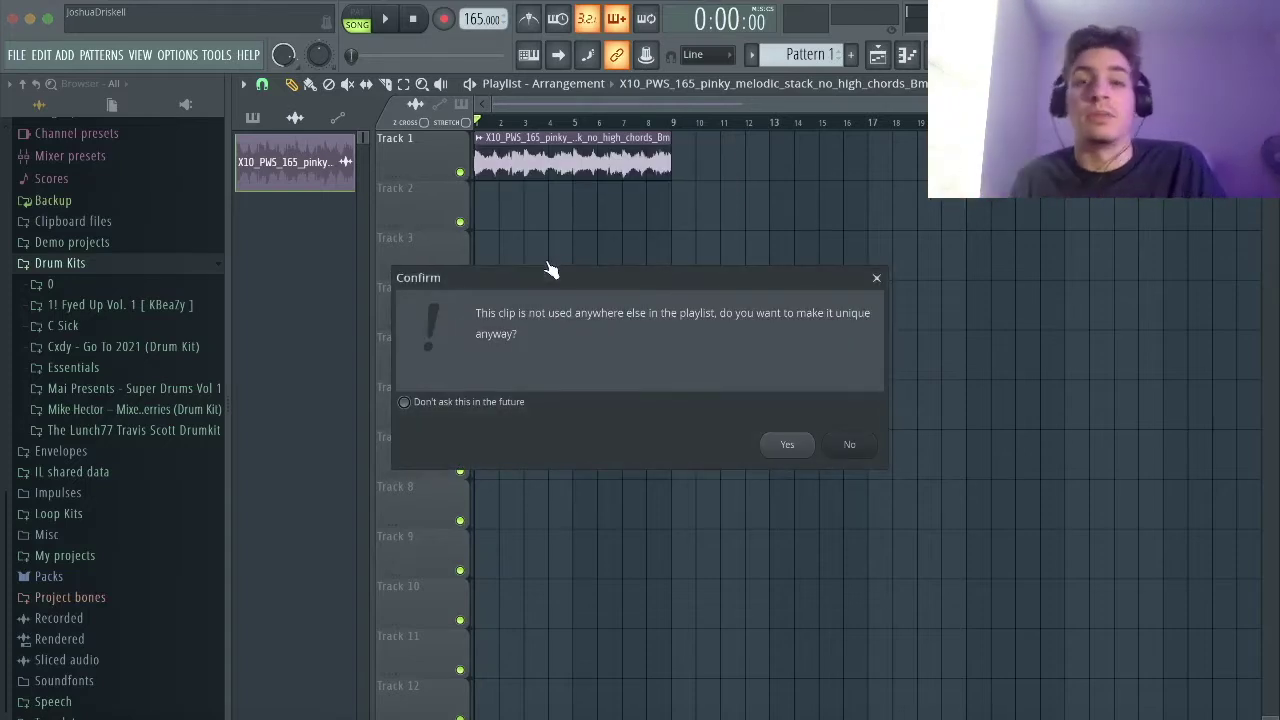
left_click(798, 446)
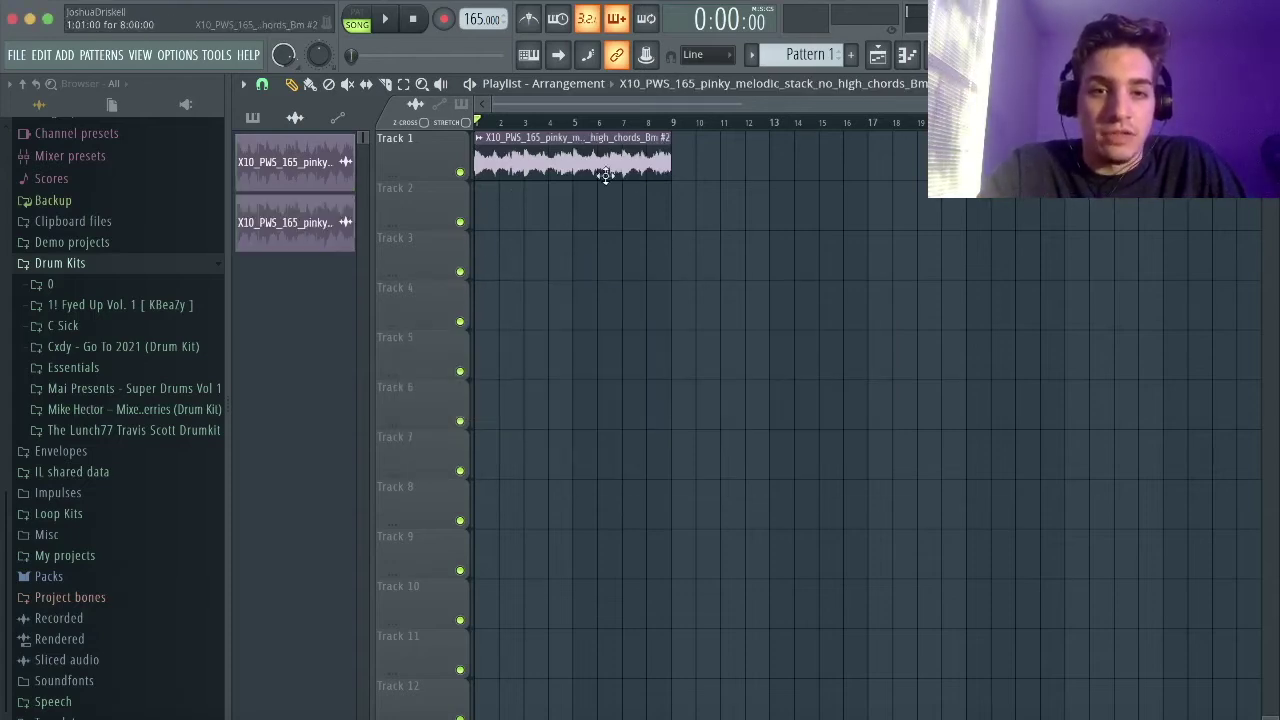
Step: Place the original sample on Track 2 starting at bar 9, and lower the pitch of the unique #2 sample
left_click_drag(315, 173, 737, 208)
double_click(737, 208)
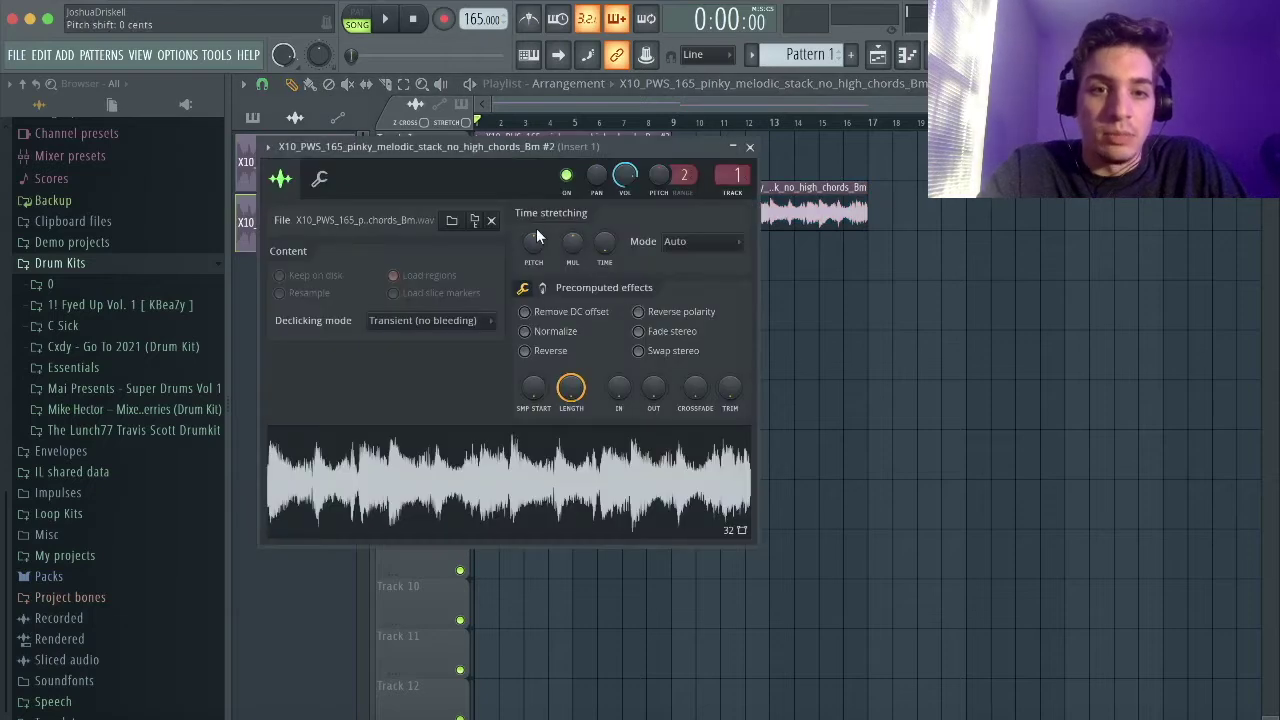
left_click_drag(531, 241, 531, 247)
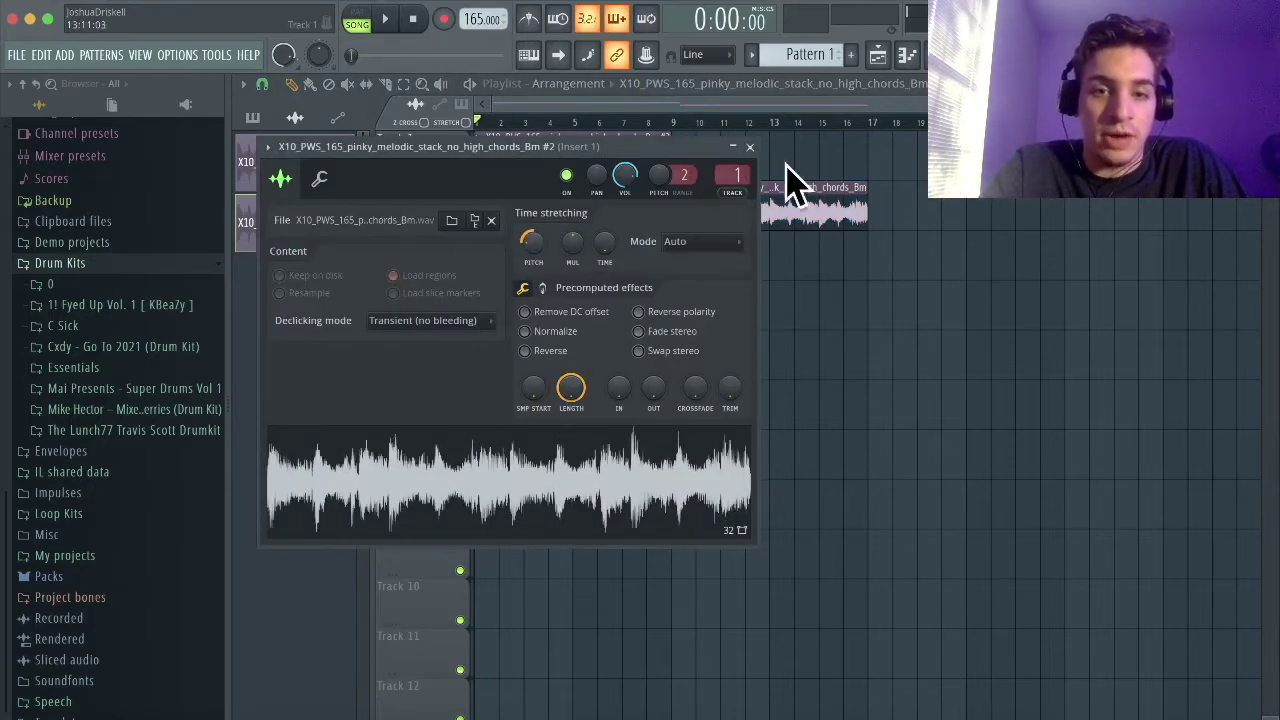
Step: Raise the time-stretching pitch of the original sample clip on Track 2
left_click(831, 206)
double_click(831, 206)
left_click_drag(649, 357, 649, 340)
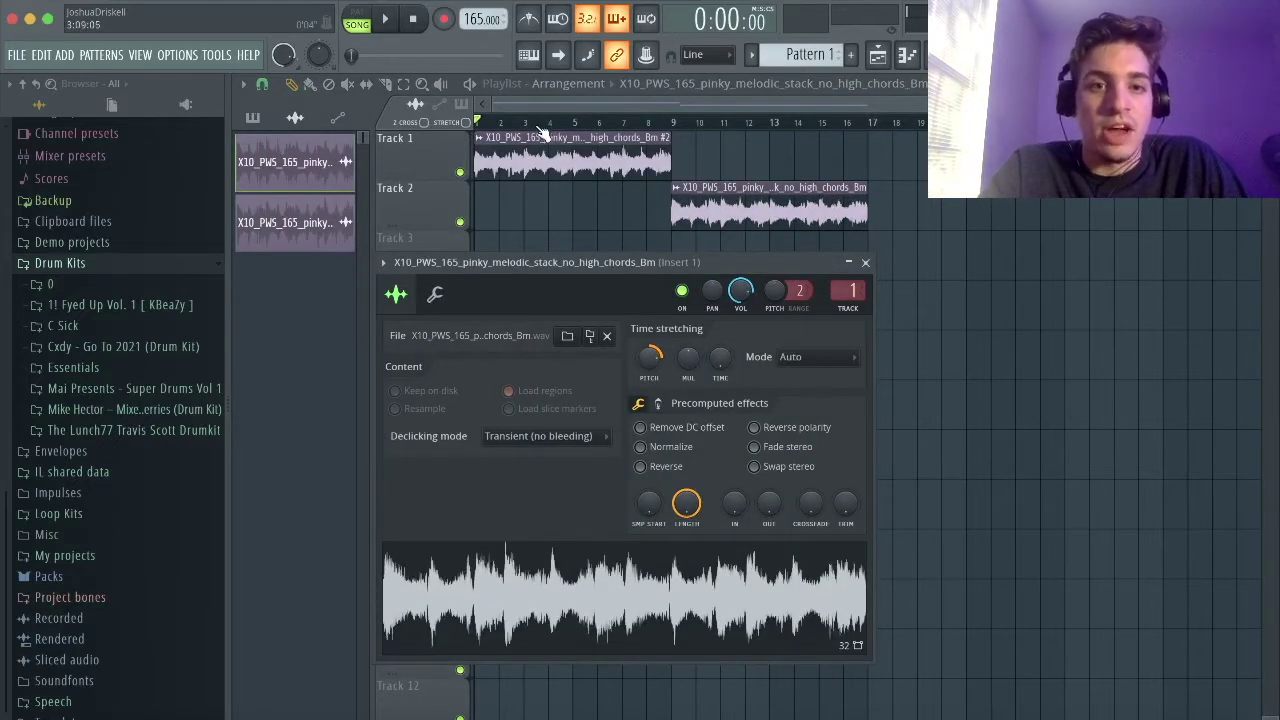
left_click(415, 138)
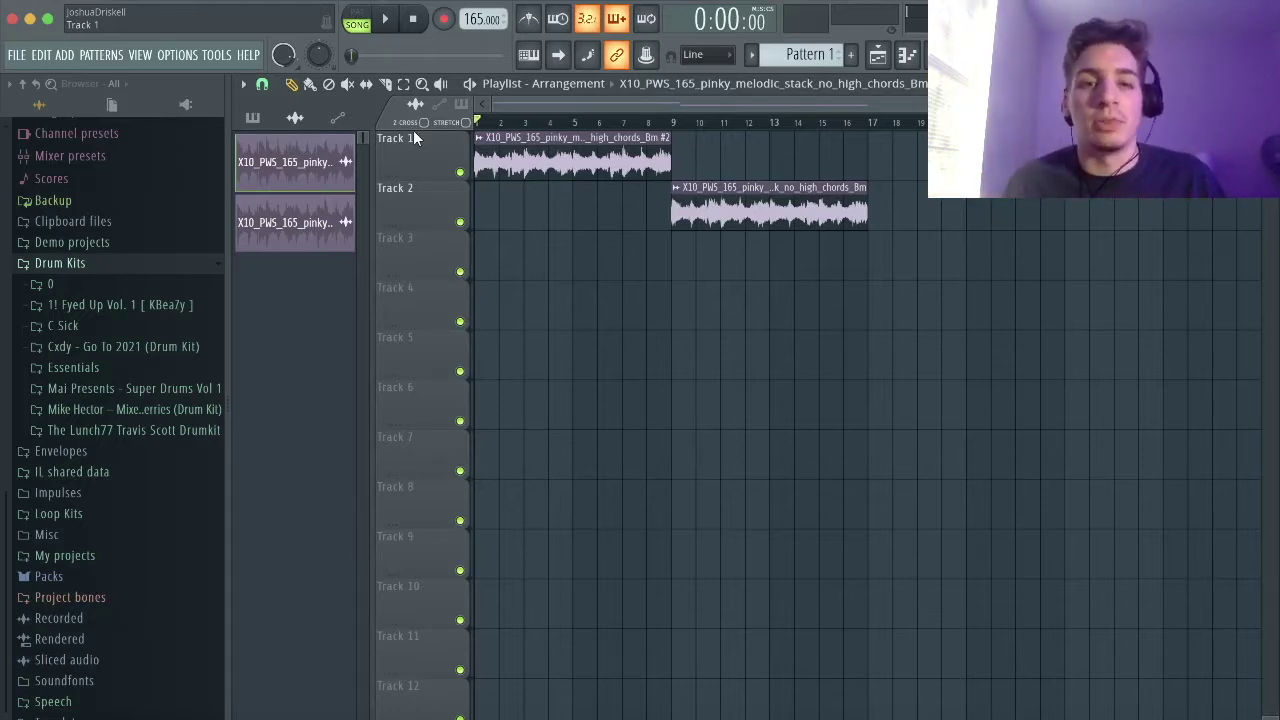
Step: Play the Track 1 clip from the start, and the Track 2 clip from bar 9, to compare both pitches
key("space")
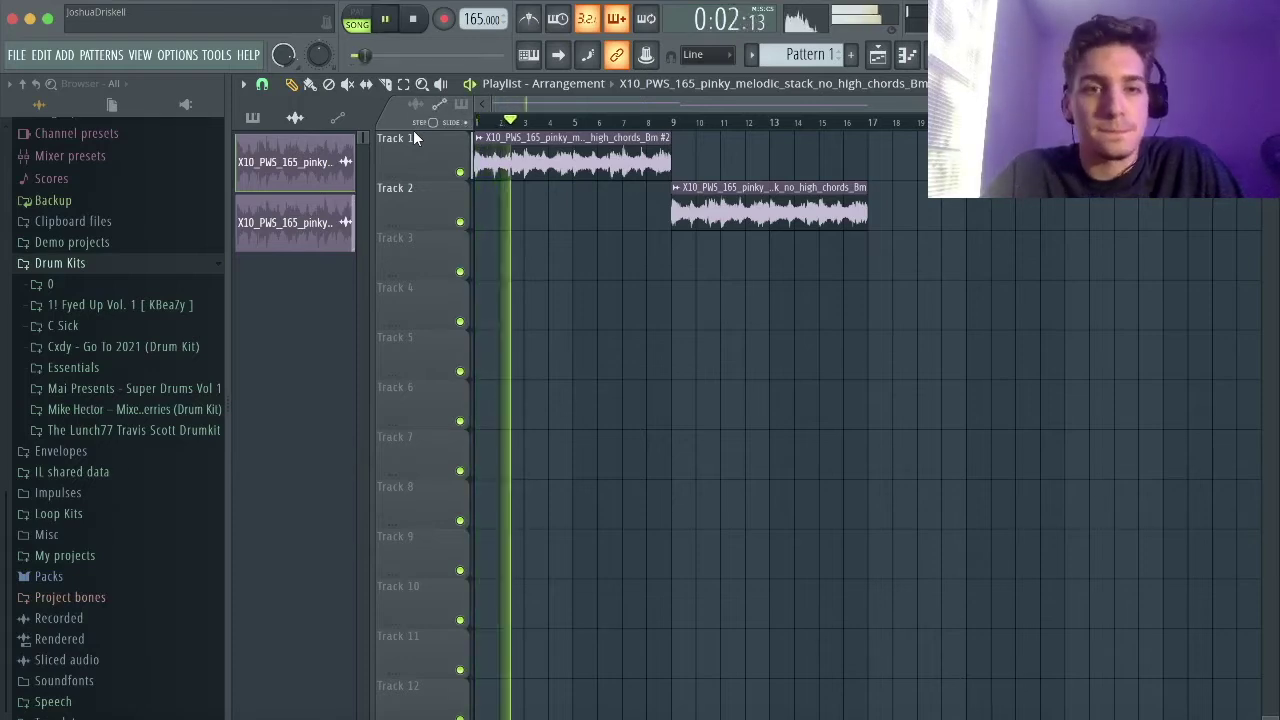
key("space")
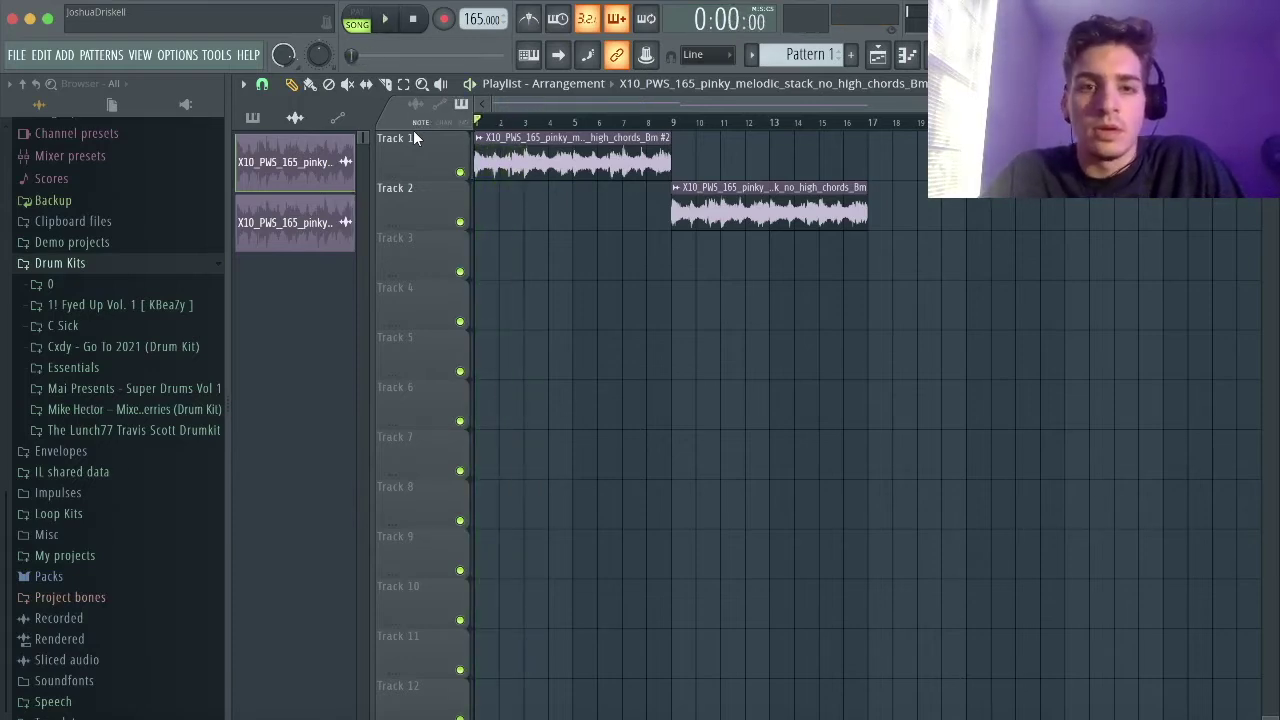
left_click(672, 122)
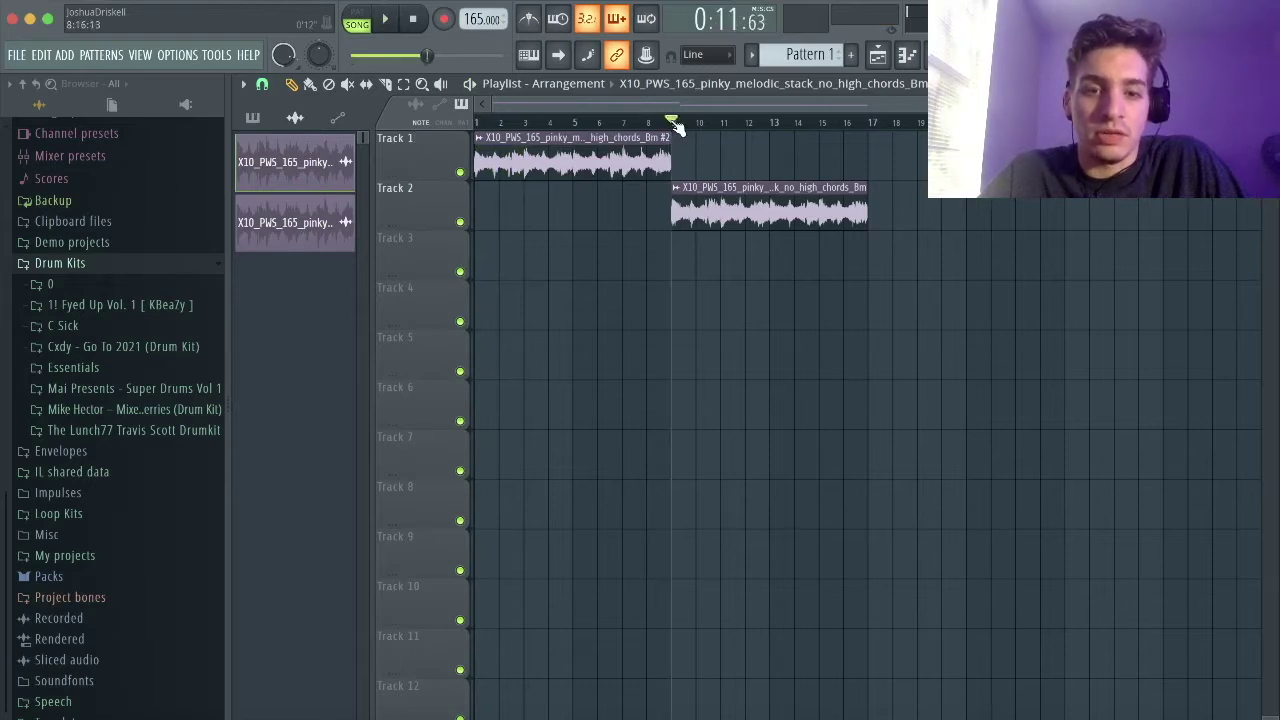
key("space")
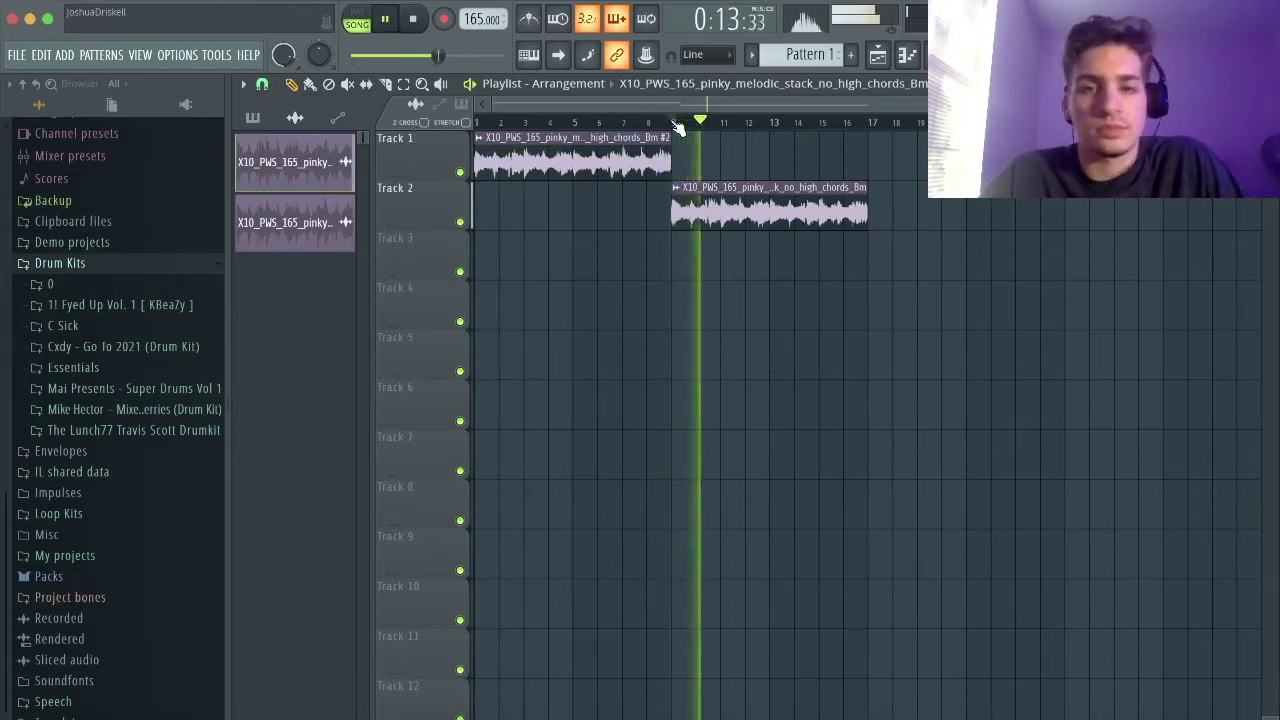
key("space")
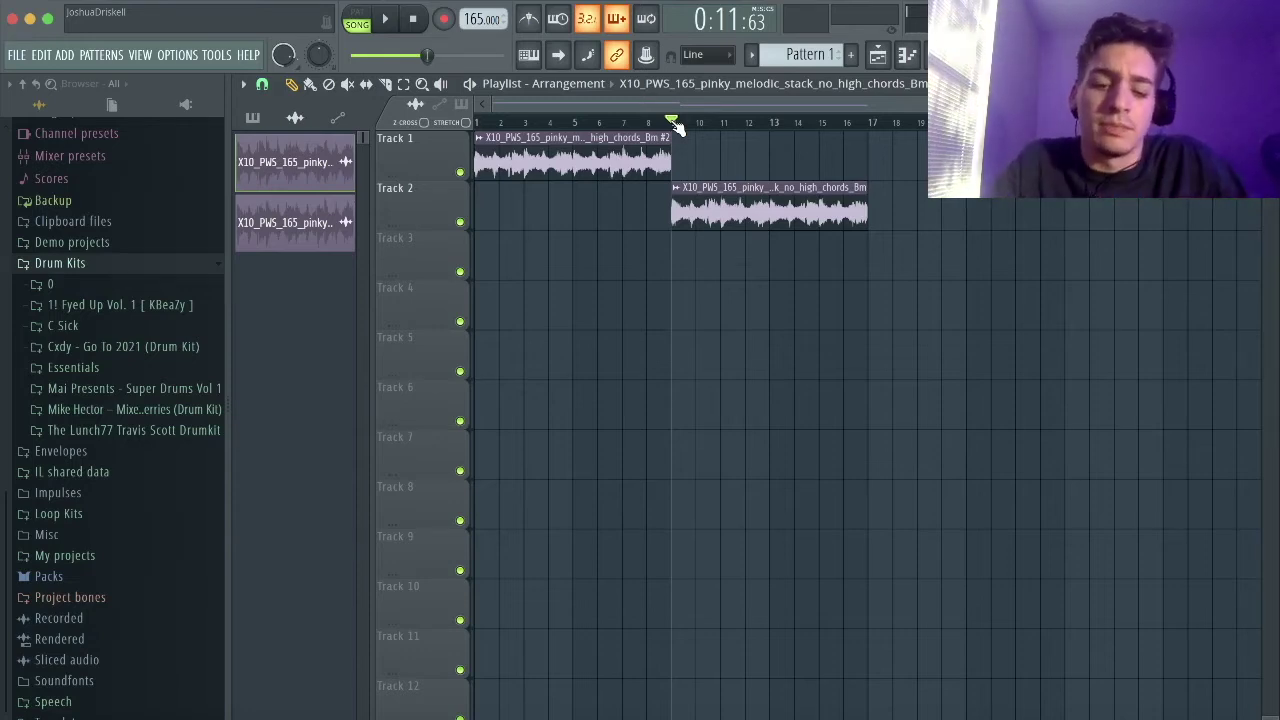
Step: Add (snare) did it as a channel routed to mixer track 2, with hits on steps 9, 25, 41 and 57
key("space")
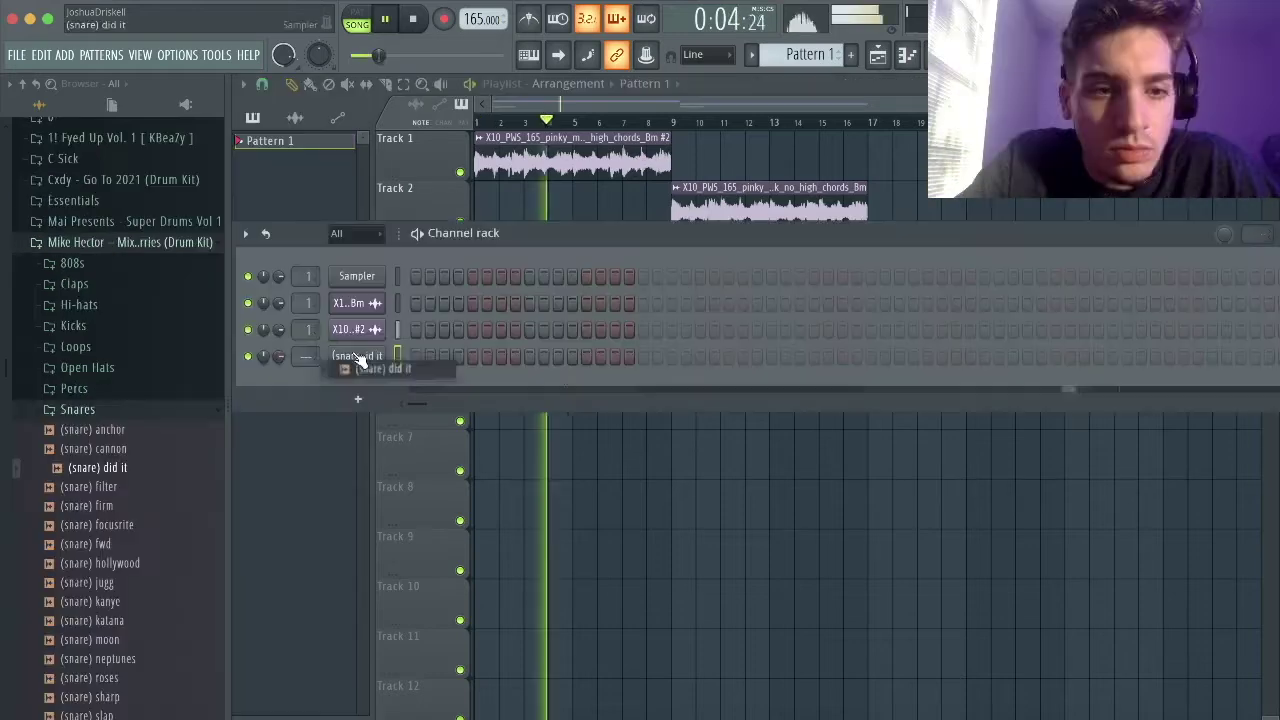
left_click_drag(358, 360, 360, 362)
left_click(530, 356)
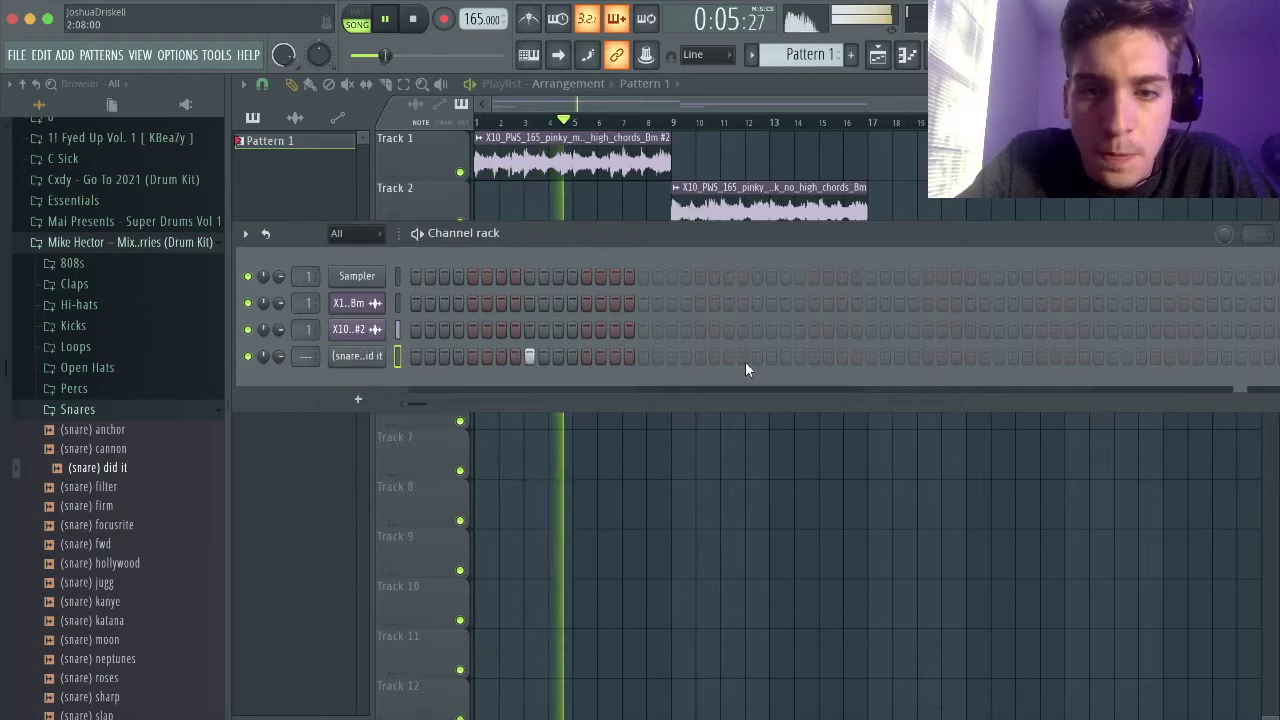
left_click(757, 356)
left_click(986, 357)
left_click(1210, 357)
left_click_drag(306, 357, 306, 340)
Step: Add (kick) pow from the Mike Hector kit as a channel with hits on steps 1, 3, 21, 33, 35, 47 and 53
left_click(76, 408)
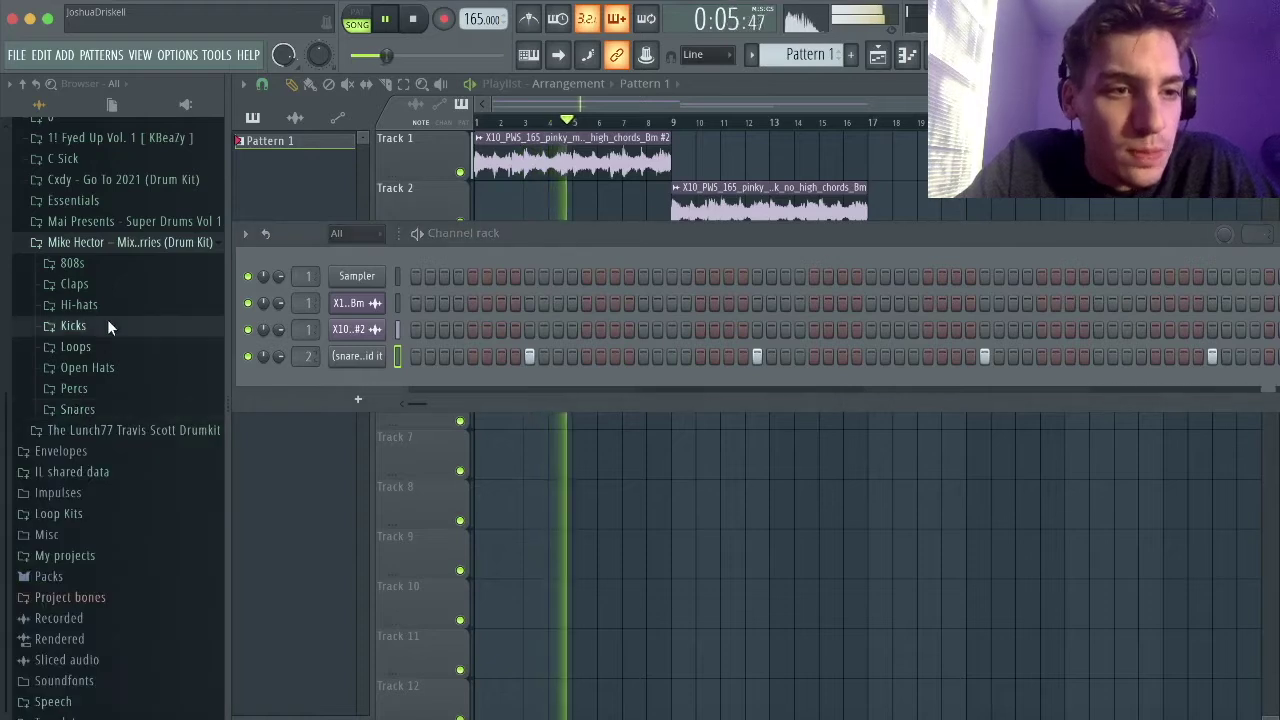
left_click(73, 325)
left_click_drag(91, 460, 360, 385)
left_click(416, 383)
left_click(444, 383)
left_click(699, 384)
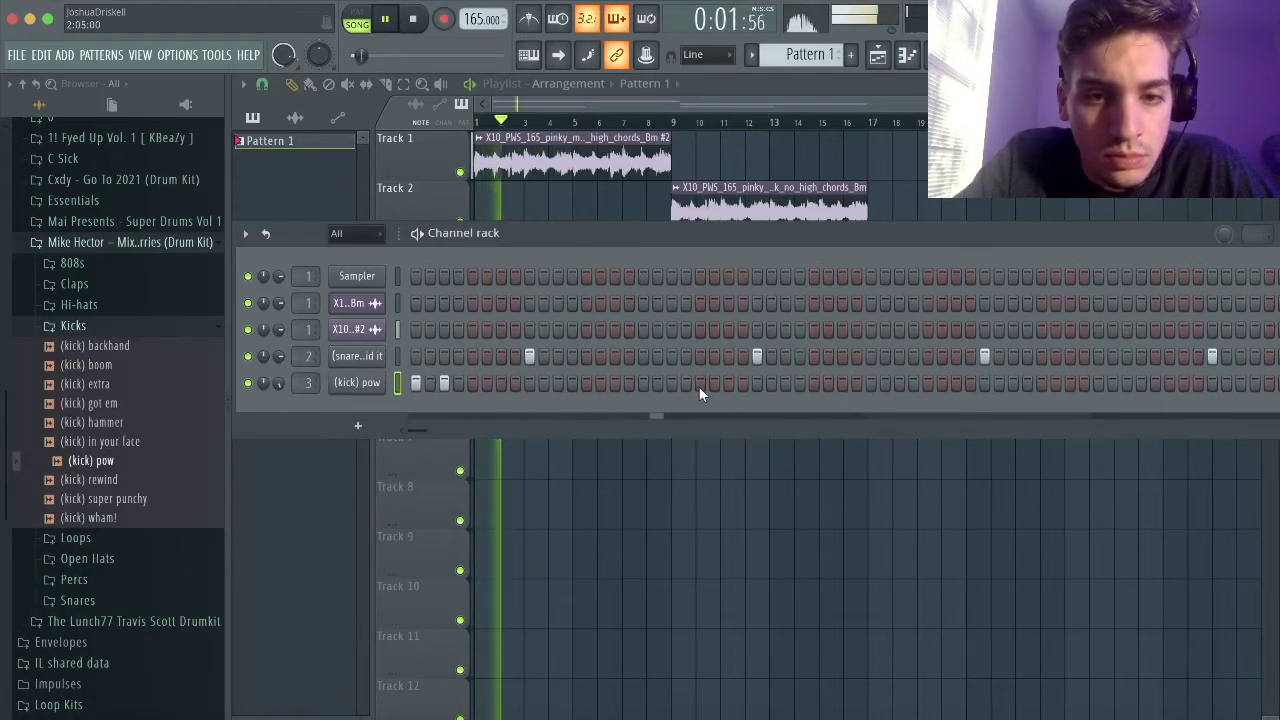
left_click(871, 384)
left_click(899, 384)
left_click(1070, 384)
left_click(1155, 384)
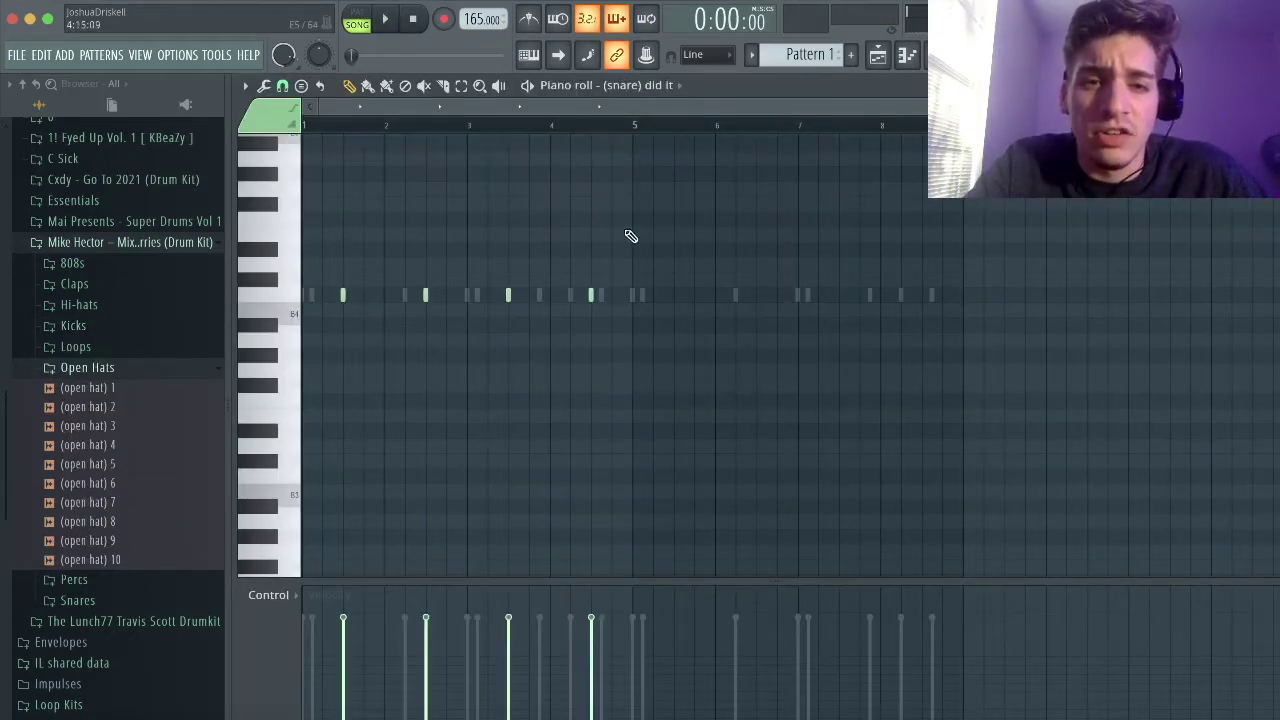
Step: Duplicate the snare notes of bars 1 to 4 into bars 5 to 8 in the piano roll
left_click_drag(636, 128, 305, 128)
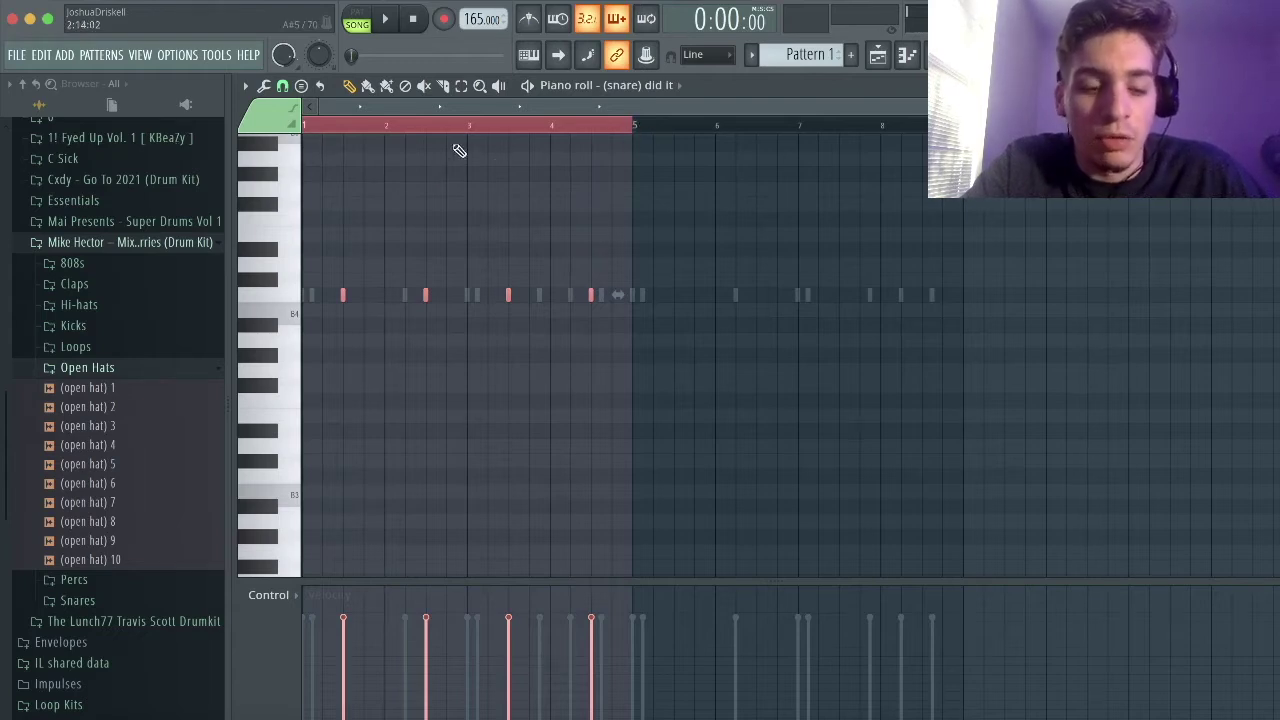
key("ctrl+b")
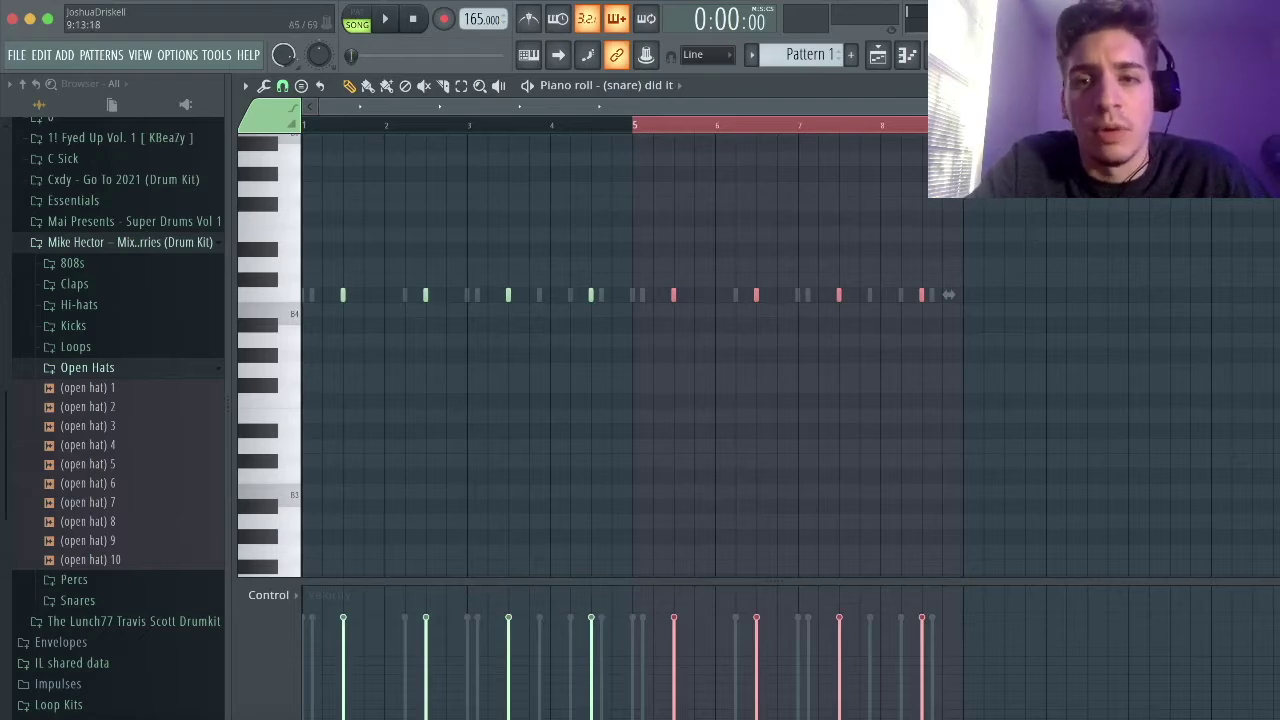
left_click_drag(961, 125, 633, 139)
key("ctrl+d")
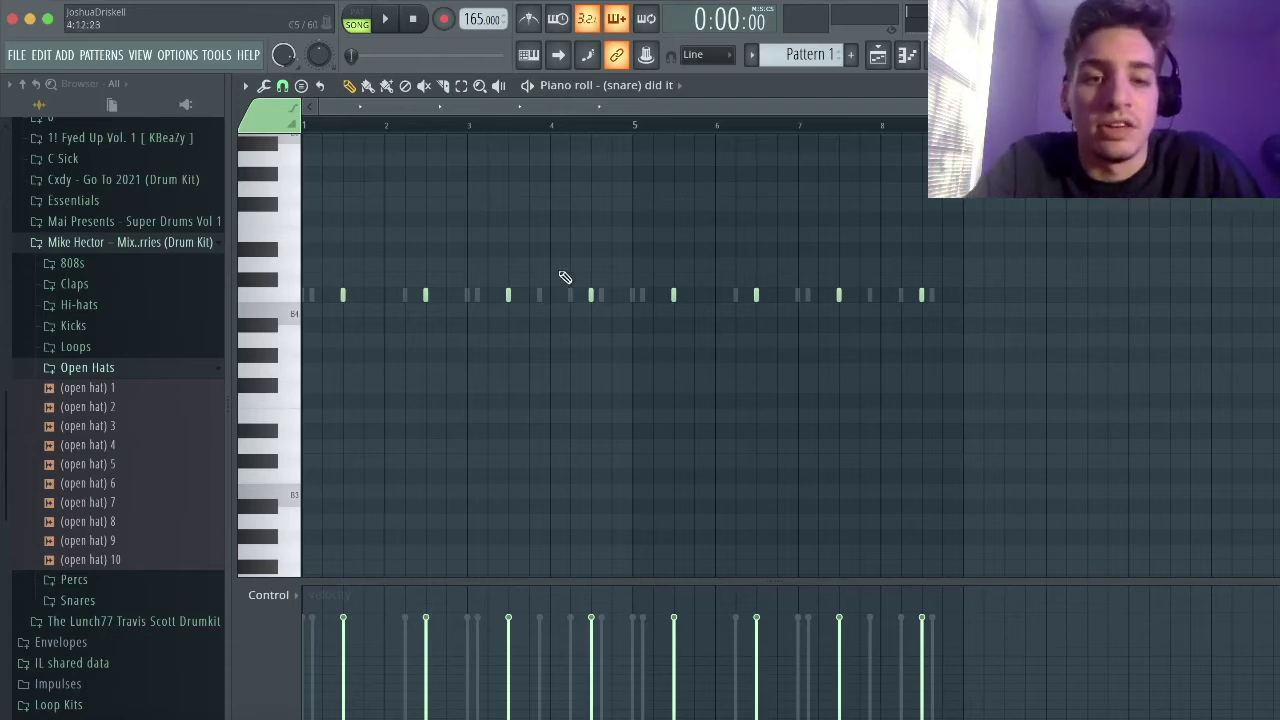
Step: Add a quick fade out to the (hi hats) 2 sample in its channel settings
key("space")
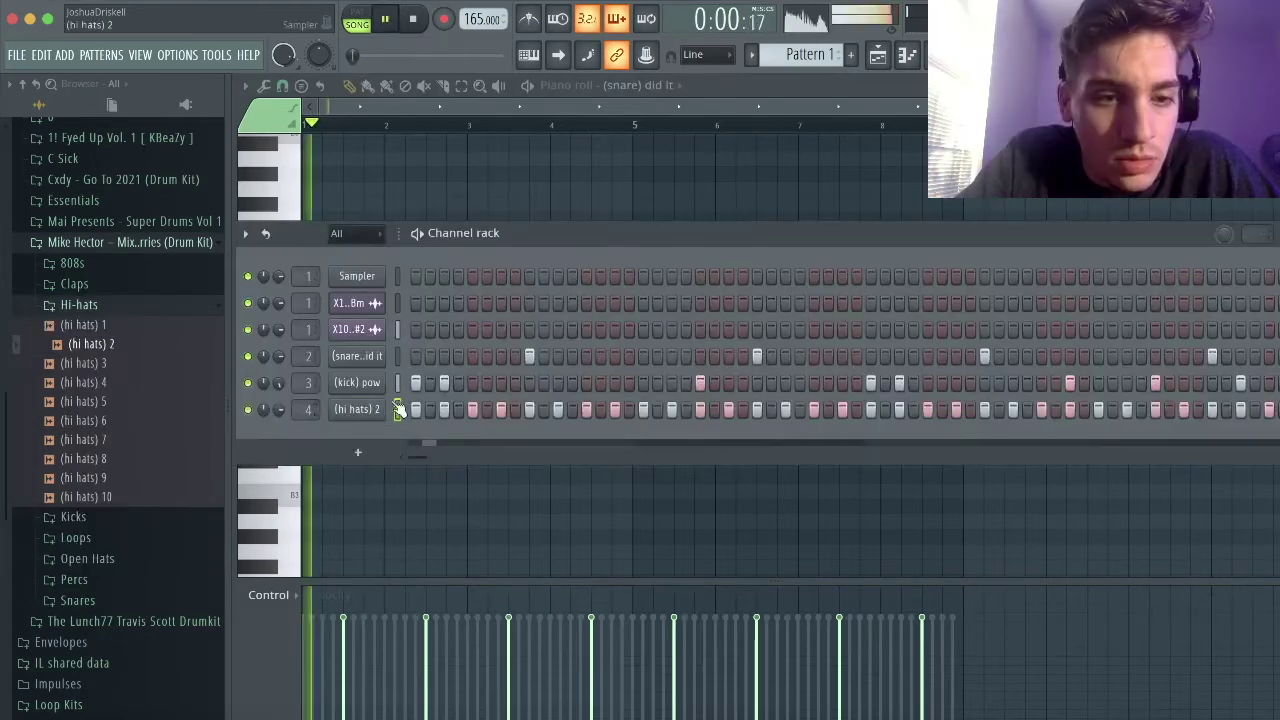
left_click(365, 409)
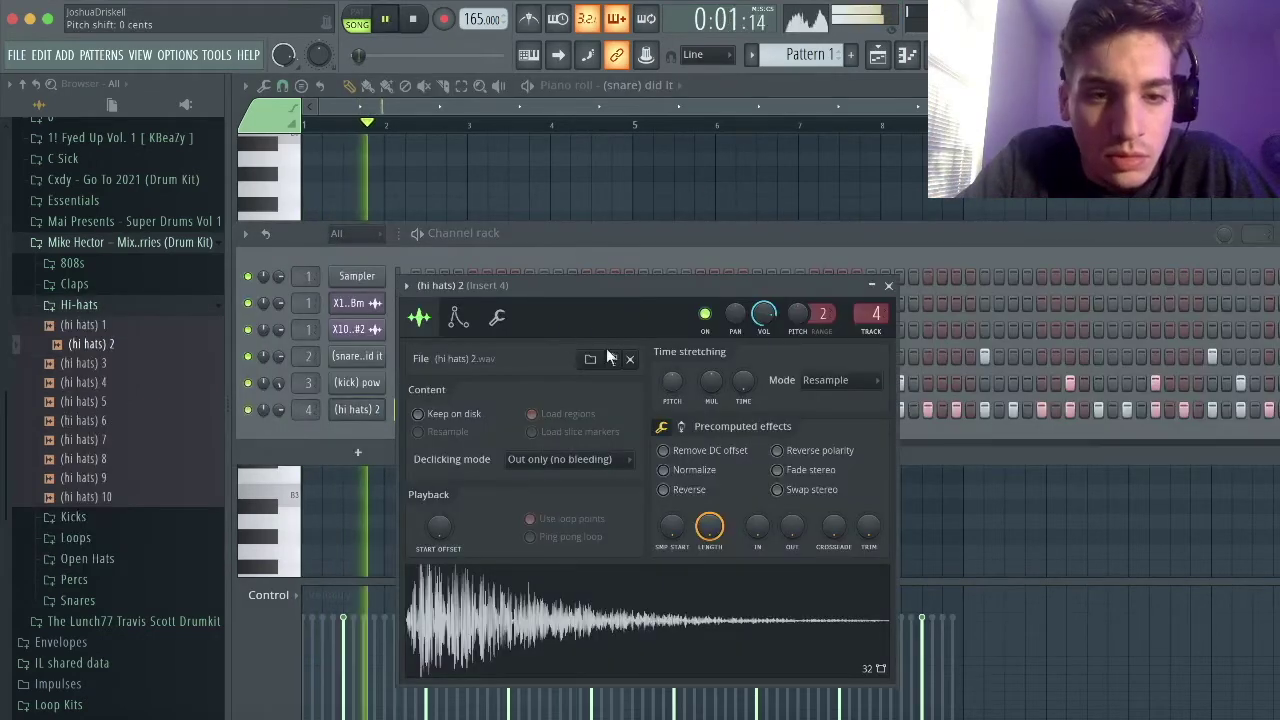
left_click(498, 318)
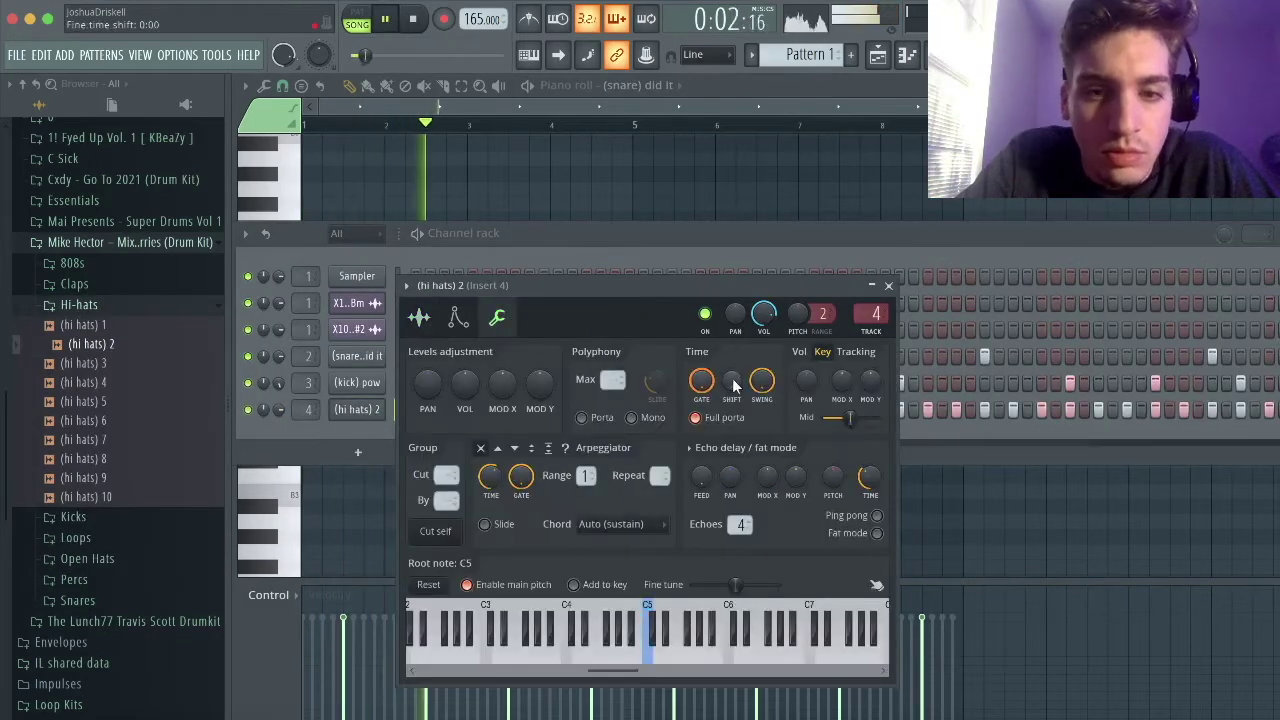
left_click(419, 317)
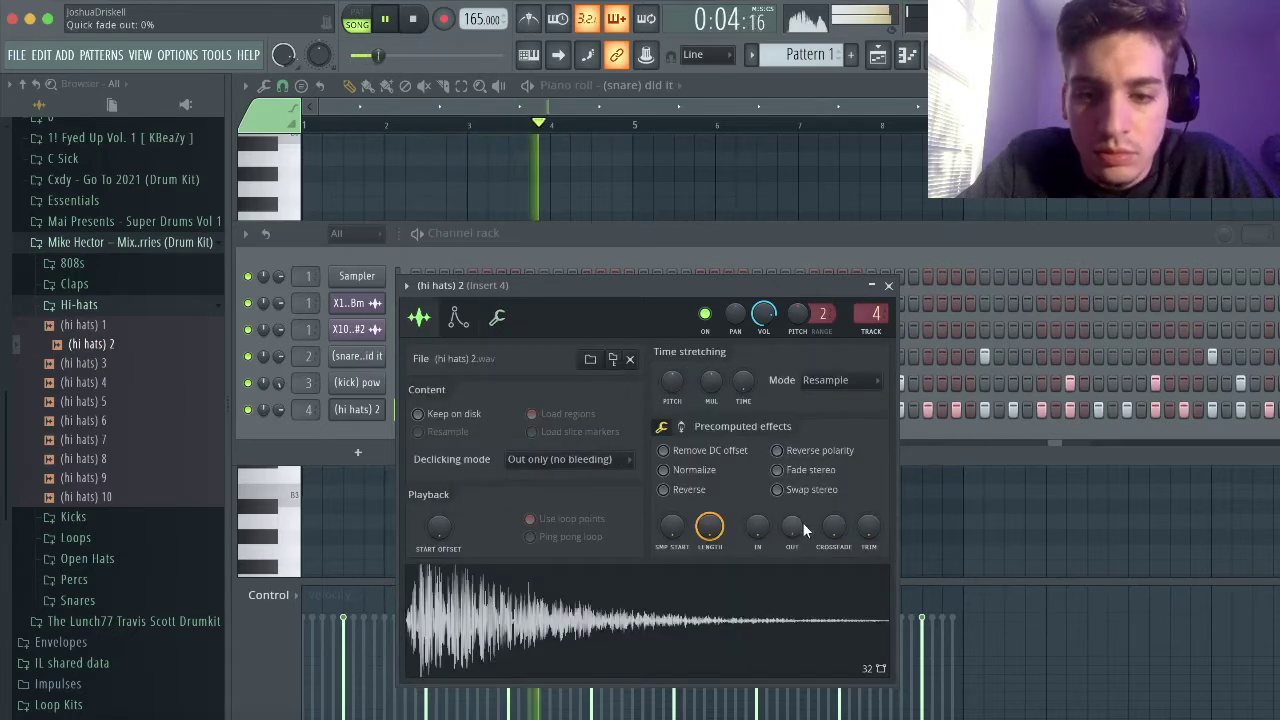
left_click_drag(802, 522, 803, 530)
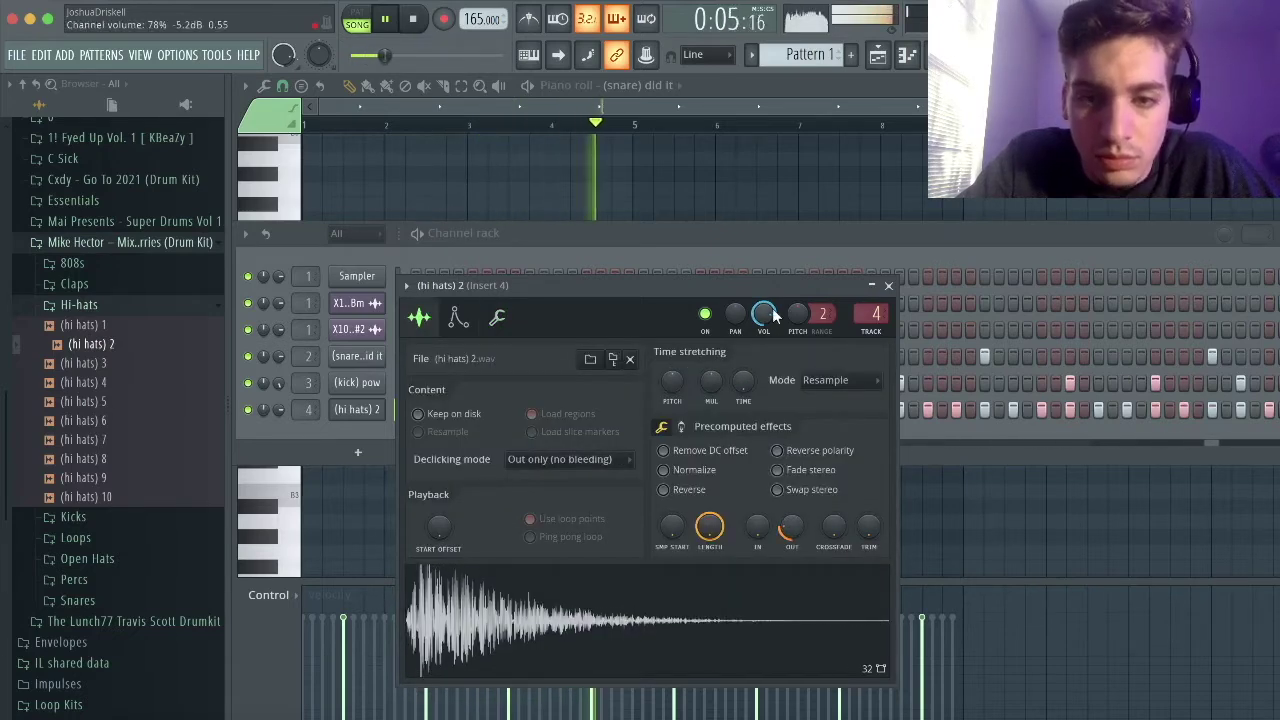
left_click(888, 285)
Step: Open the (hi hats) 2 notes in the piano roll and apply quick legato to them
right_click(366, 411)
left_click(418, 404)
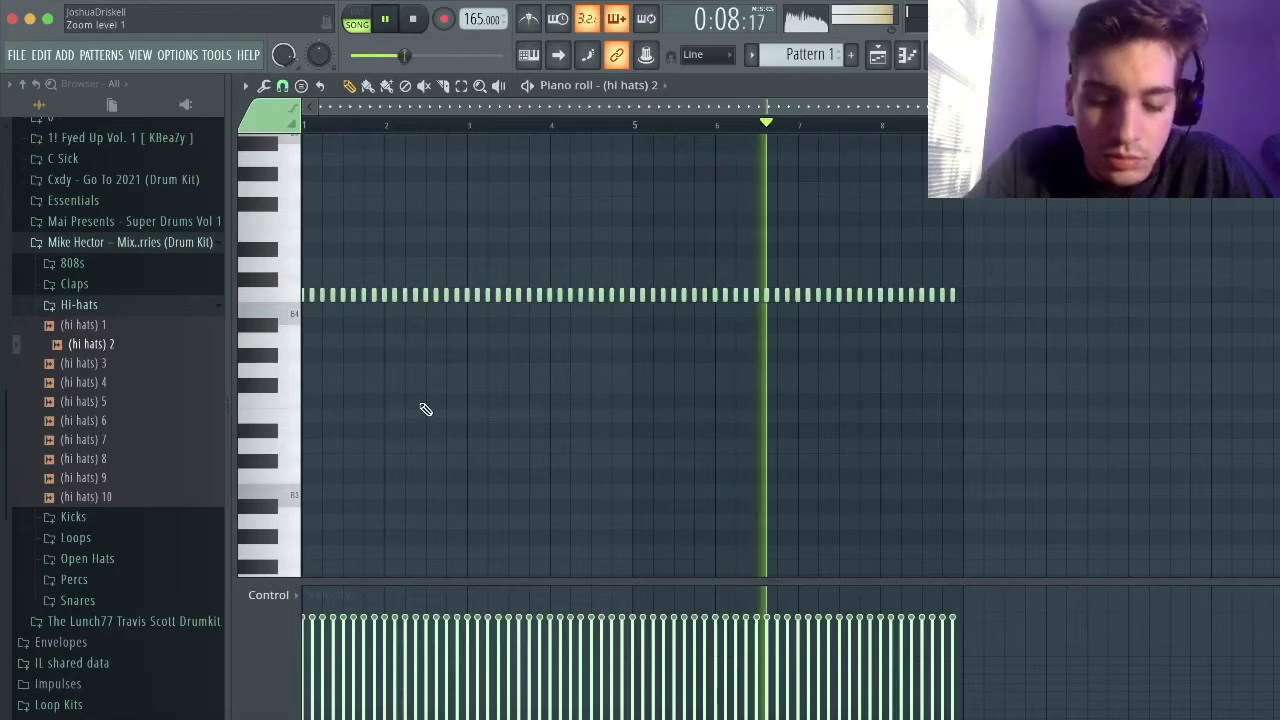
key("super+l")
scroll(326, 210, "up", 3)
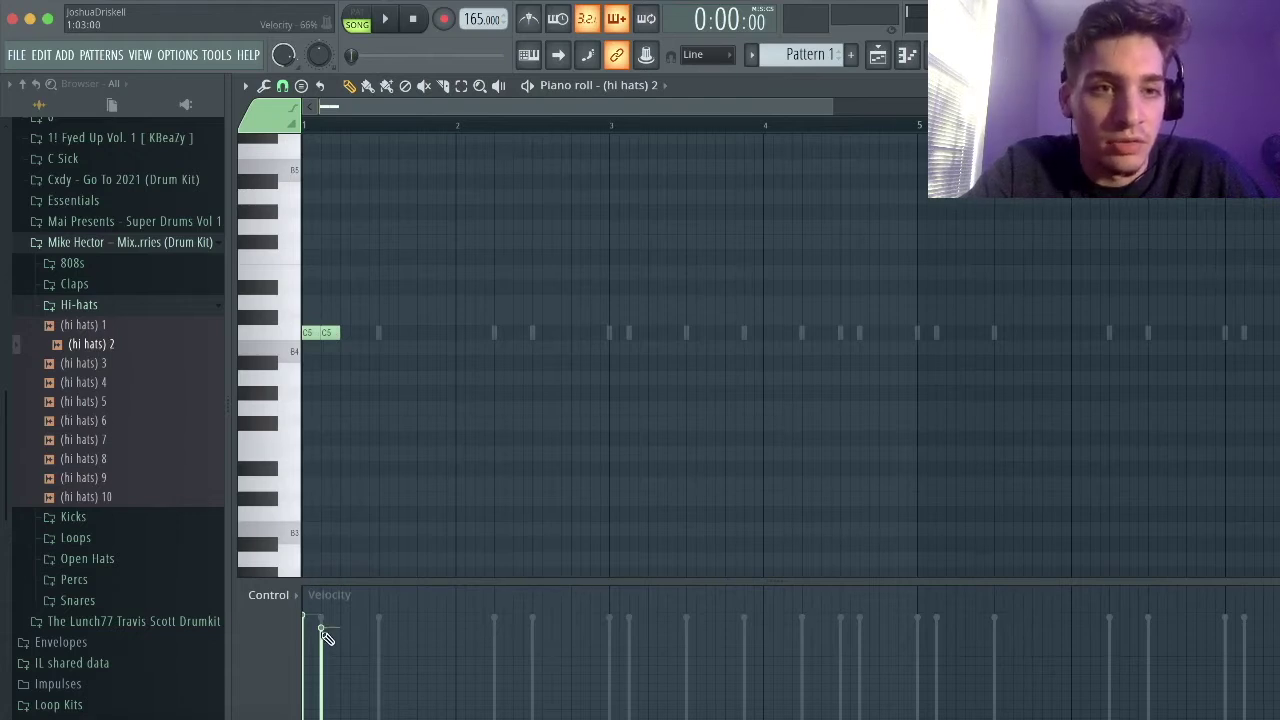
Step: Repeatedly duplicate the first pair of alternating-velocity hi-hat notes until bars 1 and 2 are filled
left_click(461, 85)
left_click_drag(385, 396, 272, 291)
key("ctrl+b")
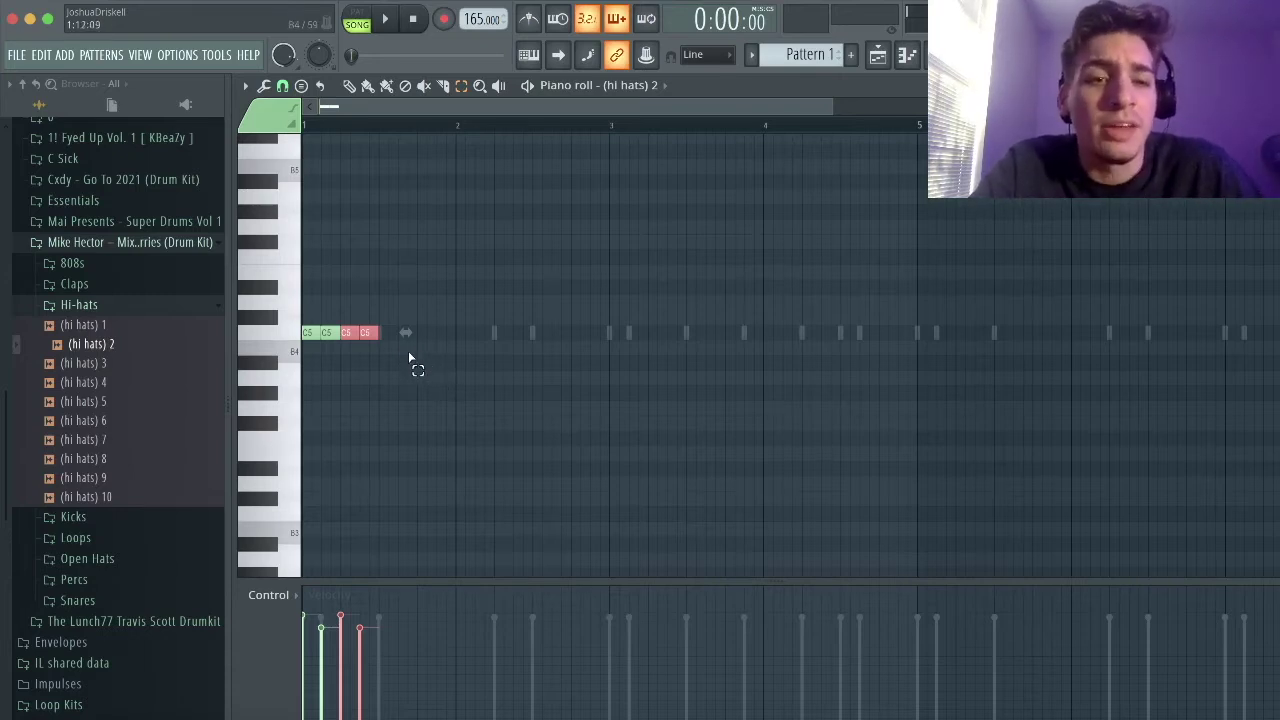
left_click_drag(303, 370, 402, 296)
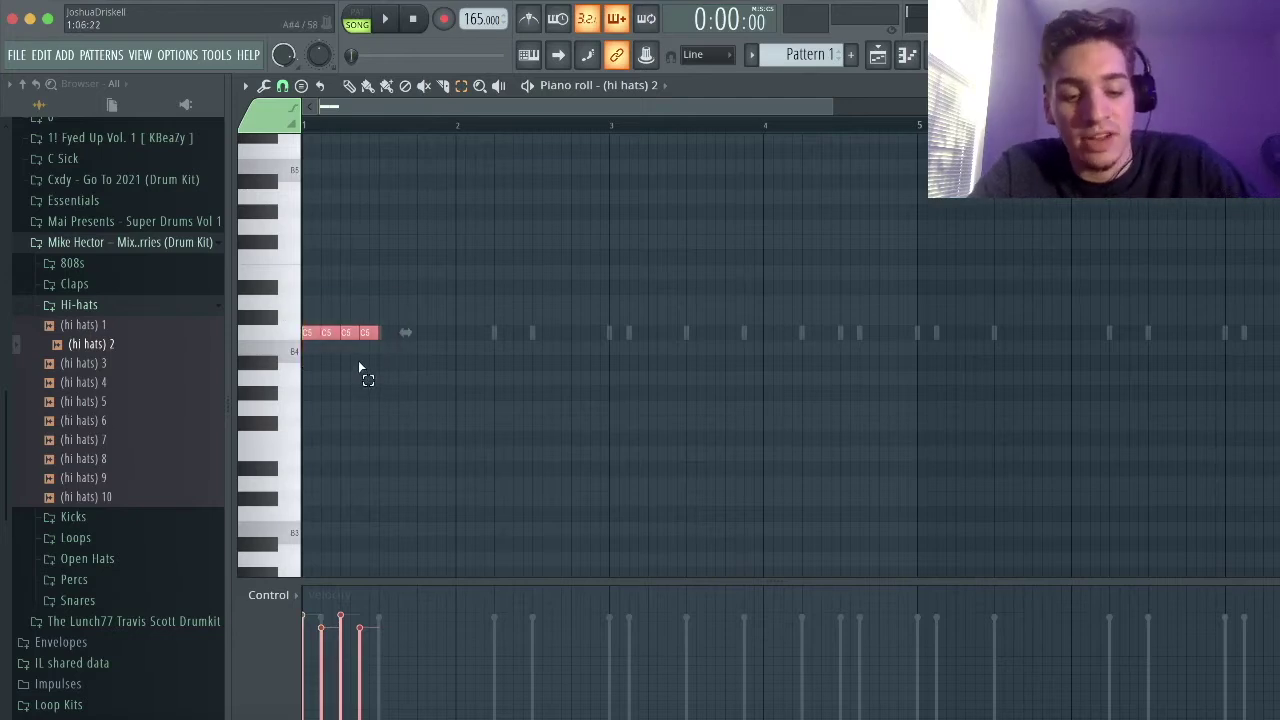
key("ctrl+b")
left_click_drag(492, 368, 304, 266)
key("ctrl+b")
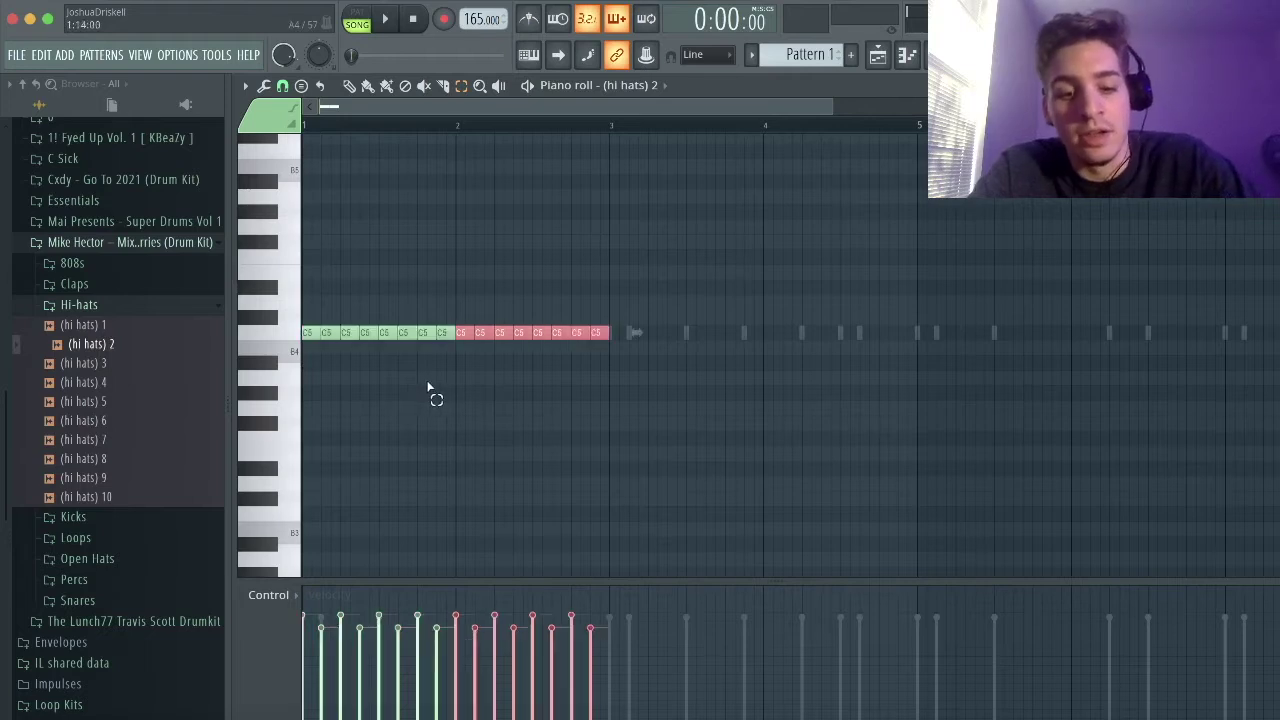
Step: Duplicate the two bars of hi-hat notes, and the resulting four bars, to fill all eight bars
scroll(606, 391, "down", 2)
left_click_drag(577, 380, 309, 284)
key("ctrl+b")
left_click_drag(754, 390, 284, 282)
key("ctrl+b")
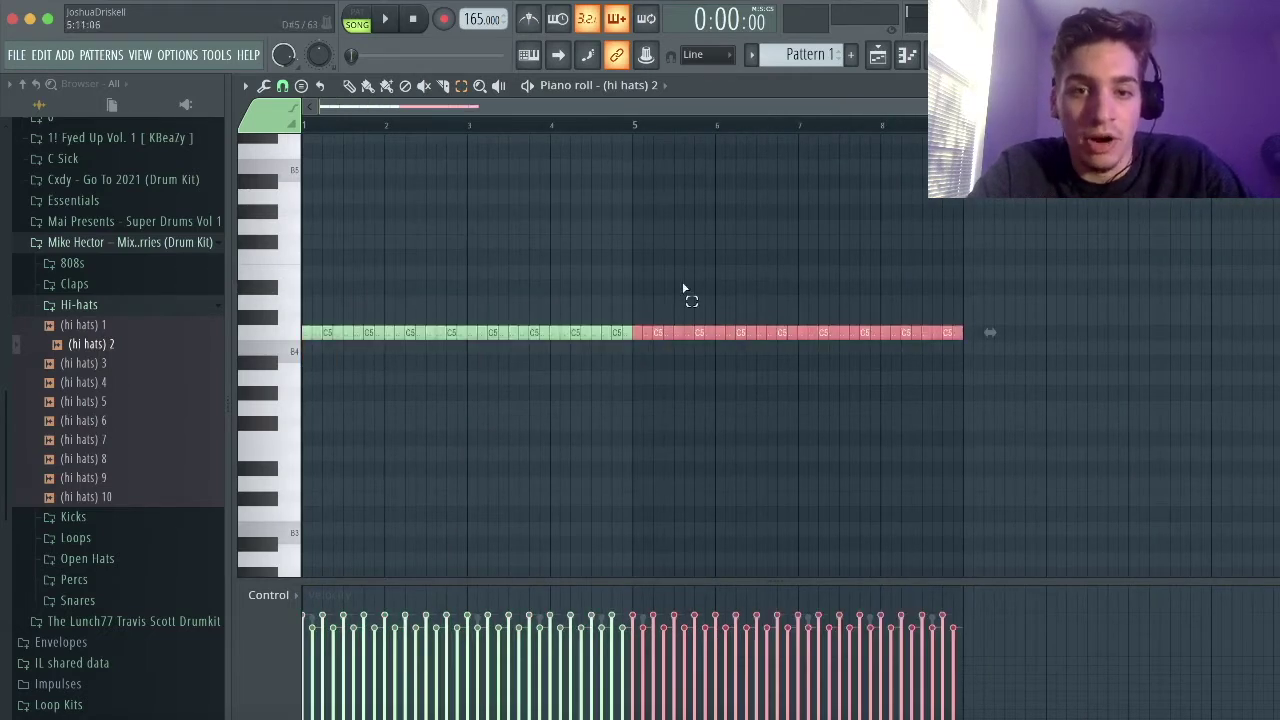
Step: Slightly randomize the pan and velocity levels of all the hi-hat notes with the piano roll randomizer
left_click(735, 240, "ctrl")
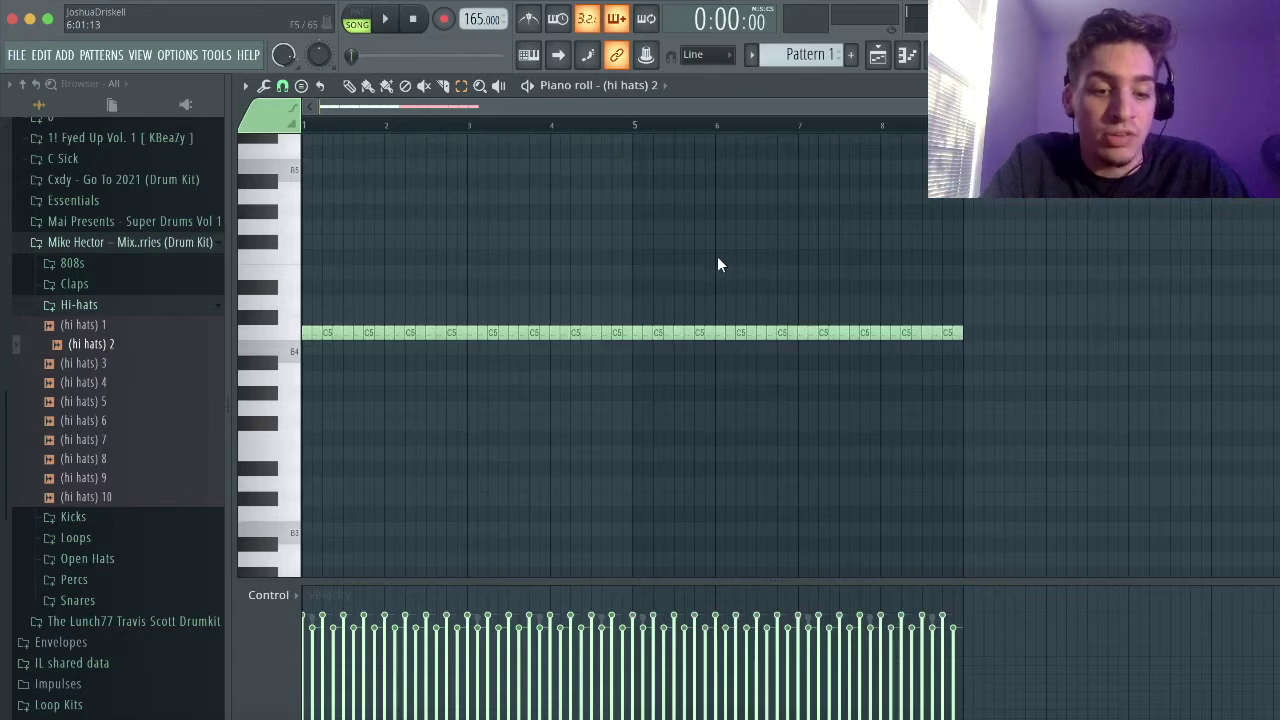
key("alt+r")
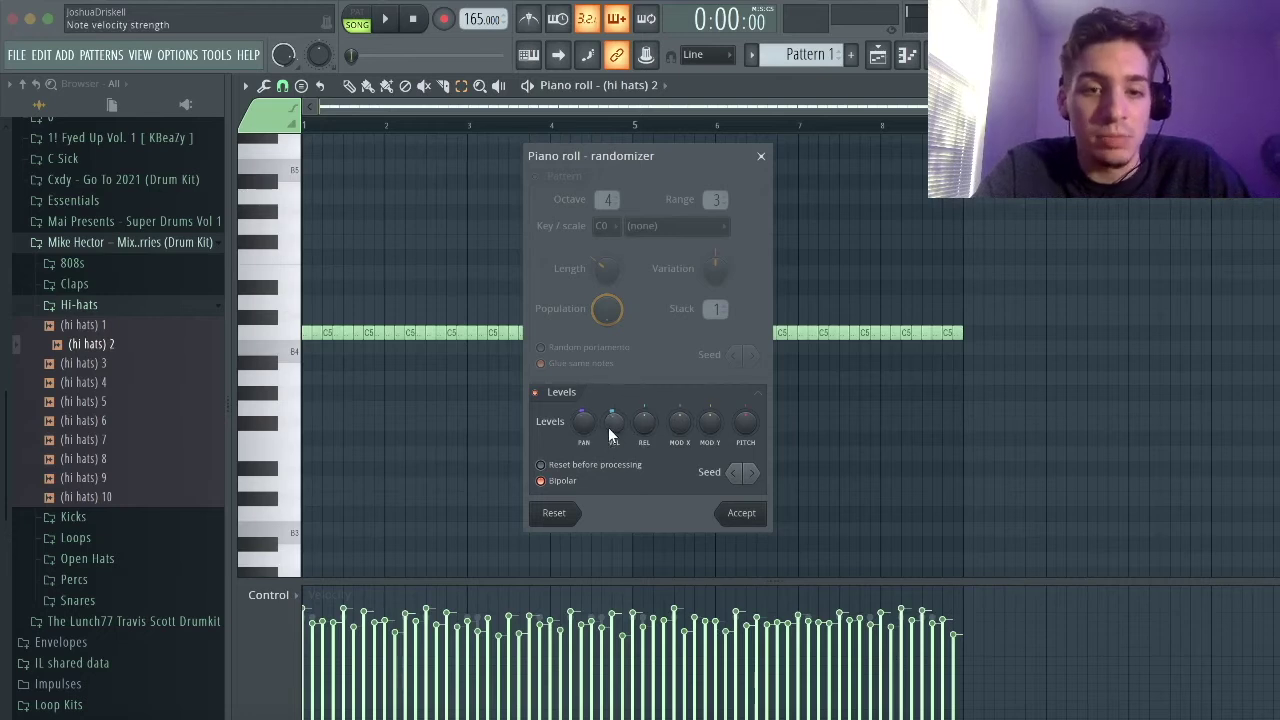
left_click_drag(584, 420, 584, 338)
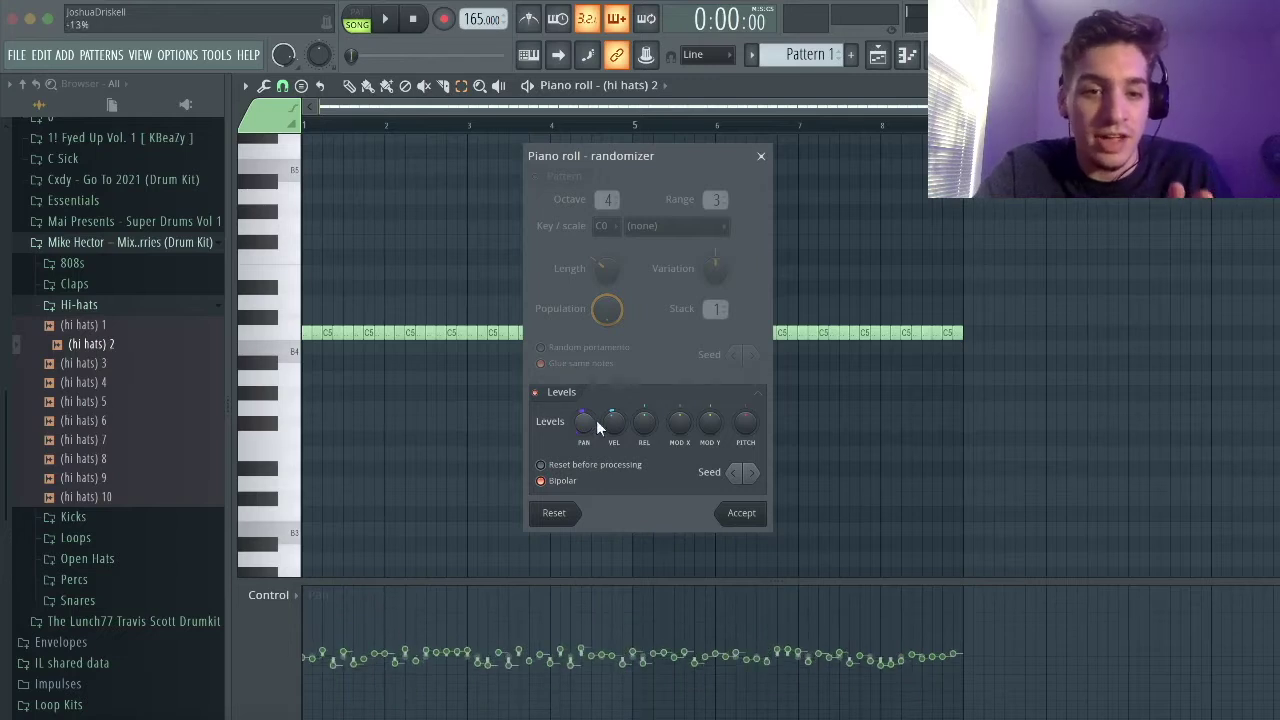
left_click_drag(612, 422, 612, 416)
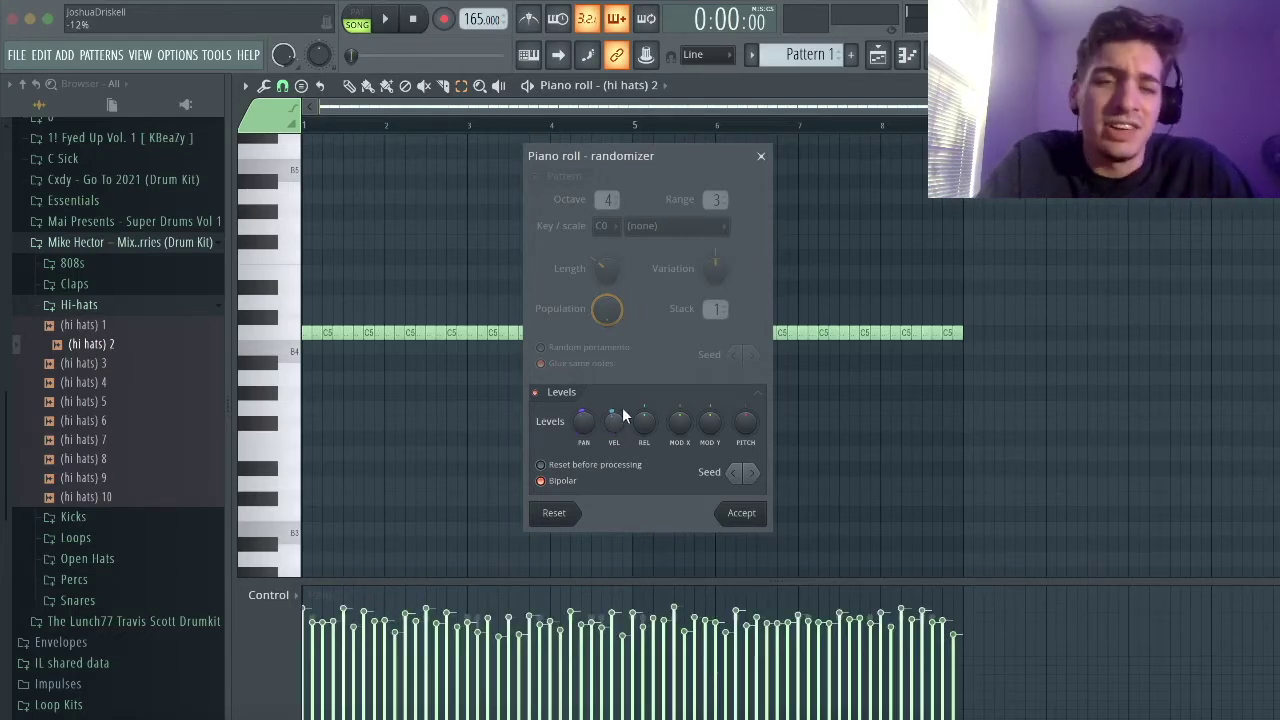
left_click(741, 513)
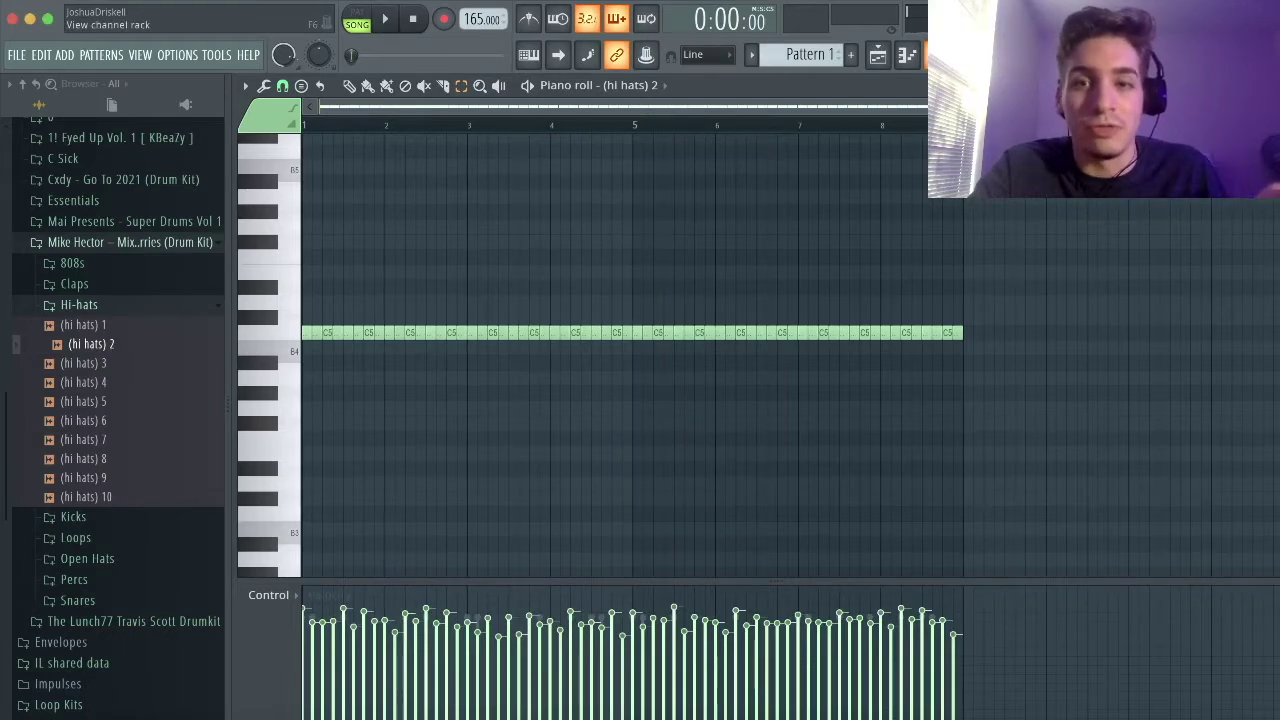
Step: Open the (hi hats) 2 miscellaneous channel settings and set the time shift to 0:01
key("F6")
left_click(371, 412)
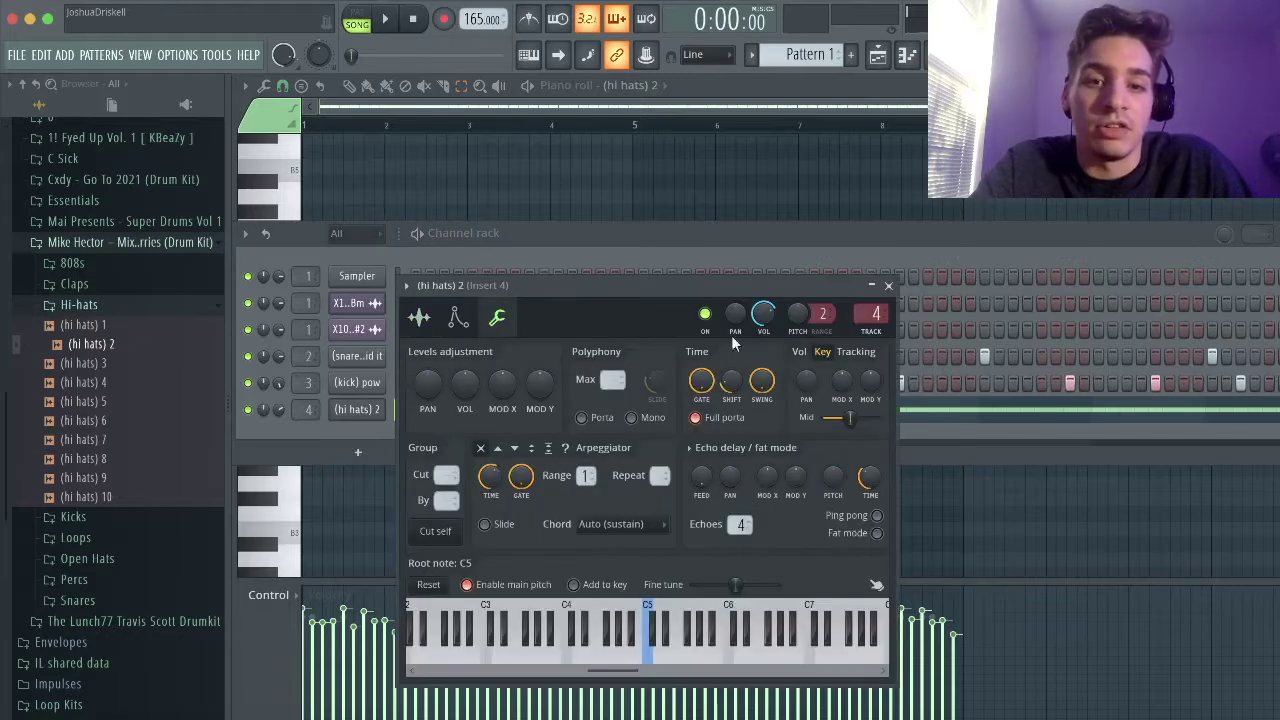
left_click(385, 409)
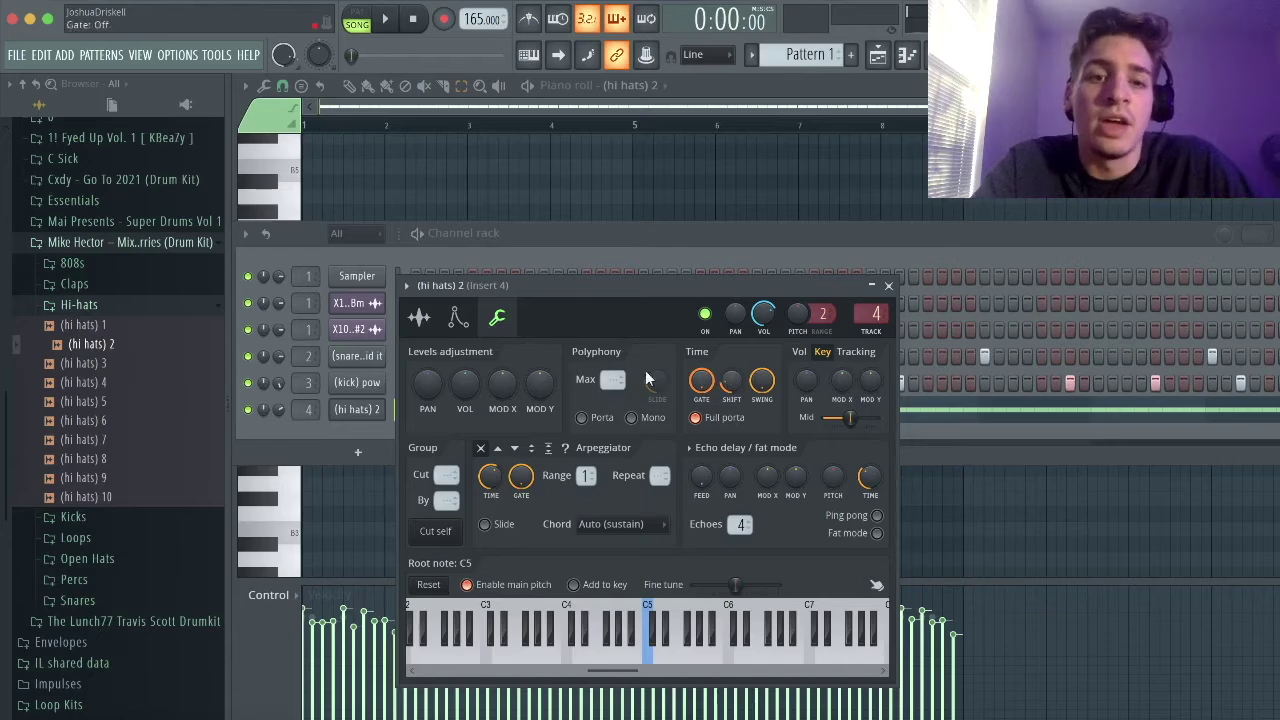
left_click(378, 416)
left_click(378, 416)
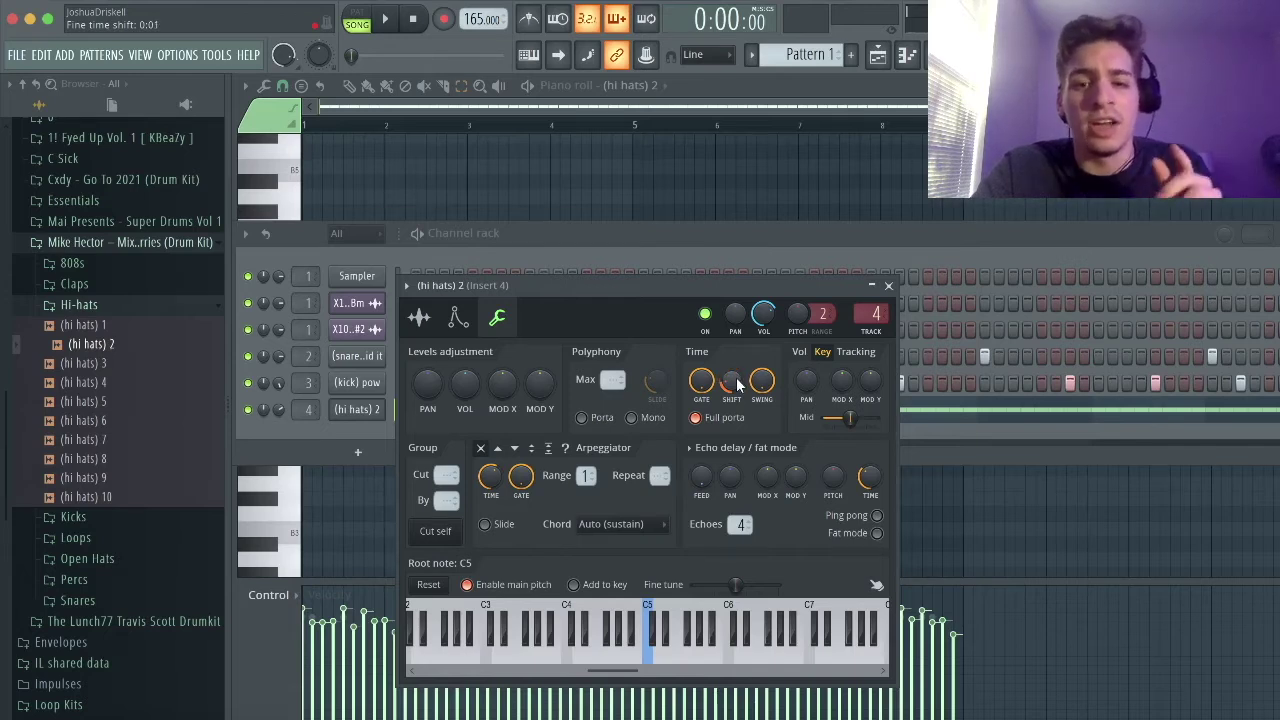
left_click(888, 287)
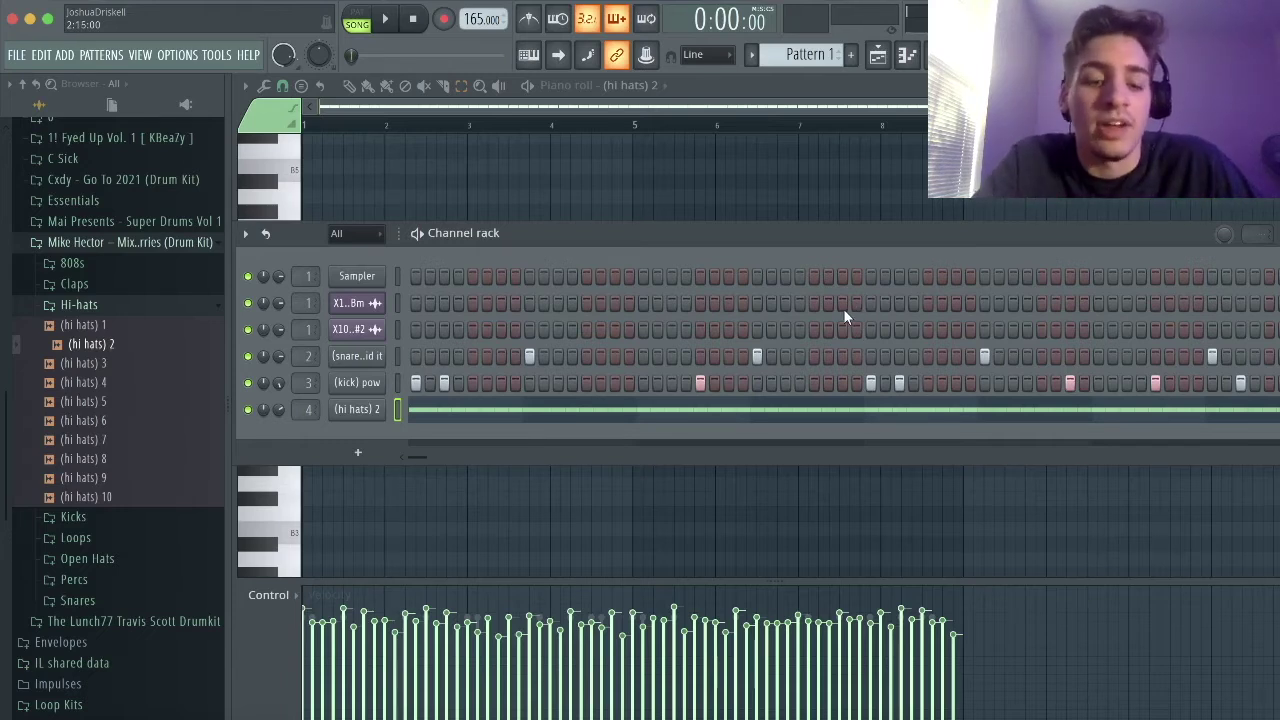
Step: Add (open hat) 1 as a new channel with hits on steps 5, 13, 37 and 45 while playing the beat
key("space")
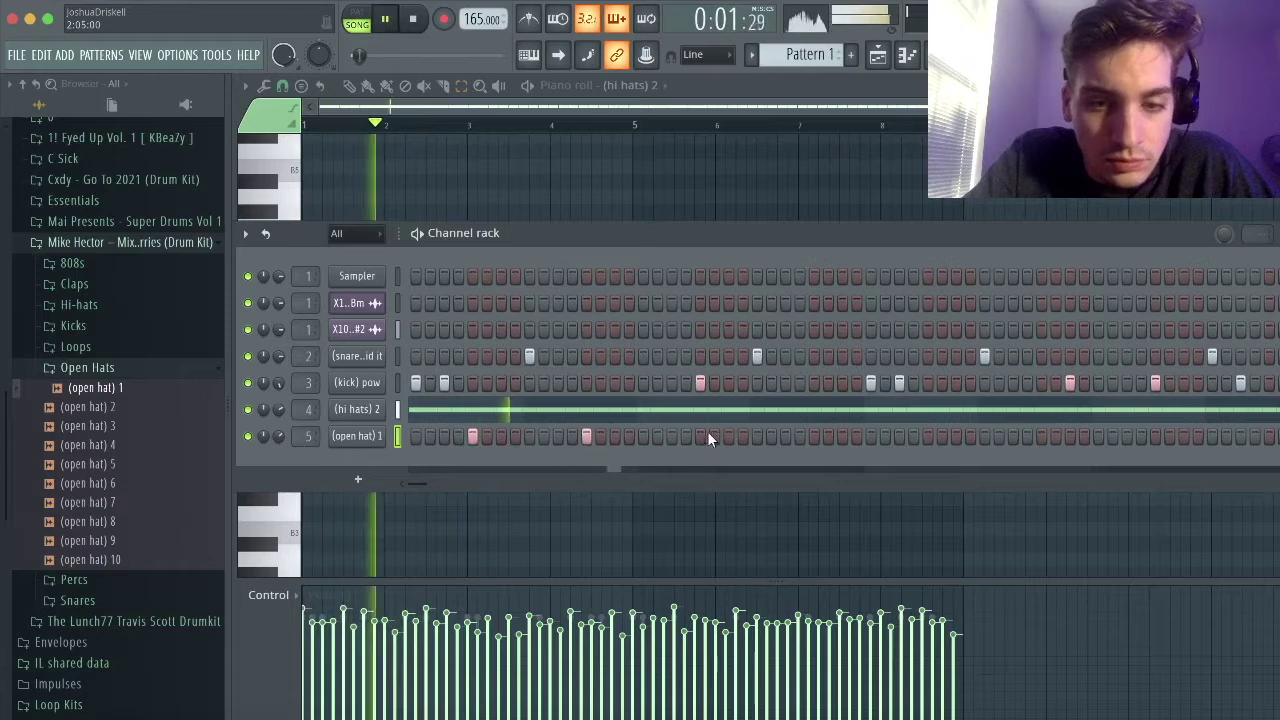
left_click(927, 436)
left_click(1041, 436)
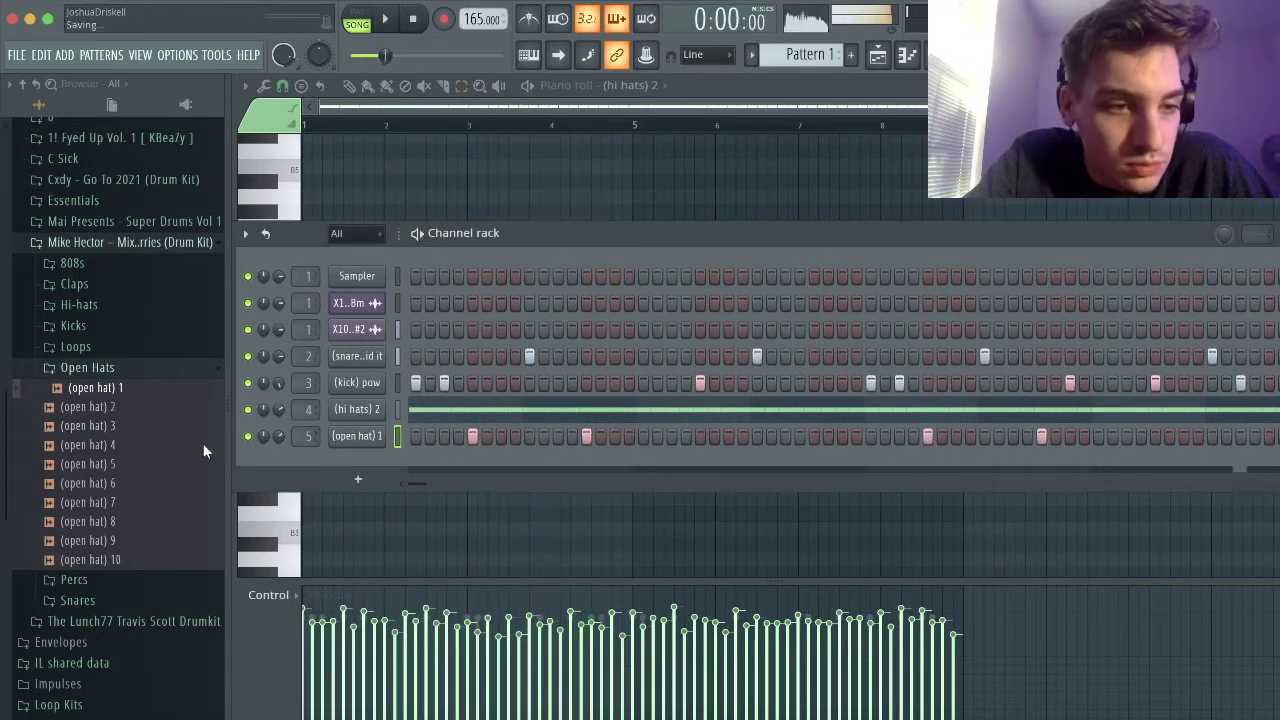
key("space")
Step: Replace the open hat sample with (open hat) 4 and lower its channel volume during playback
left_click(150, 447)
left_click_drag(150, 447, 365, 436)
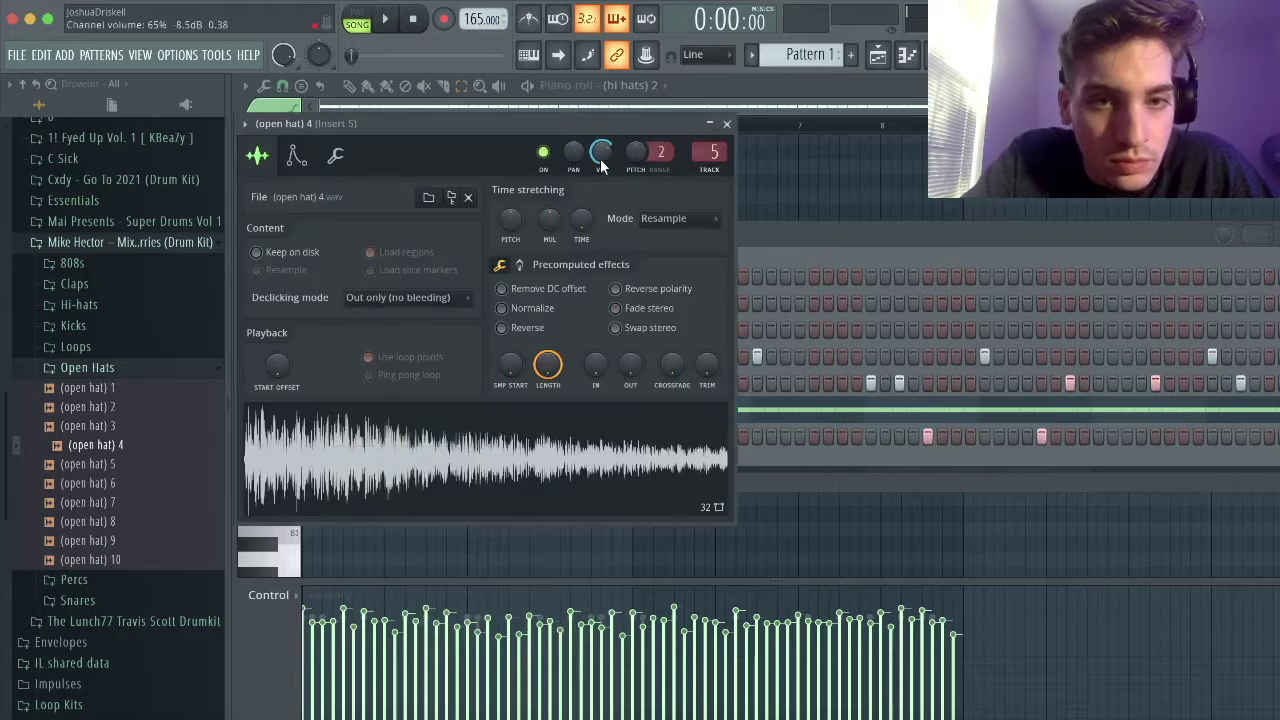
key("space")
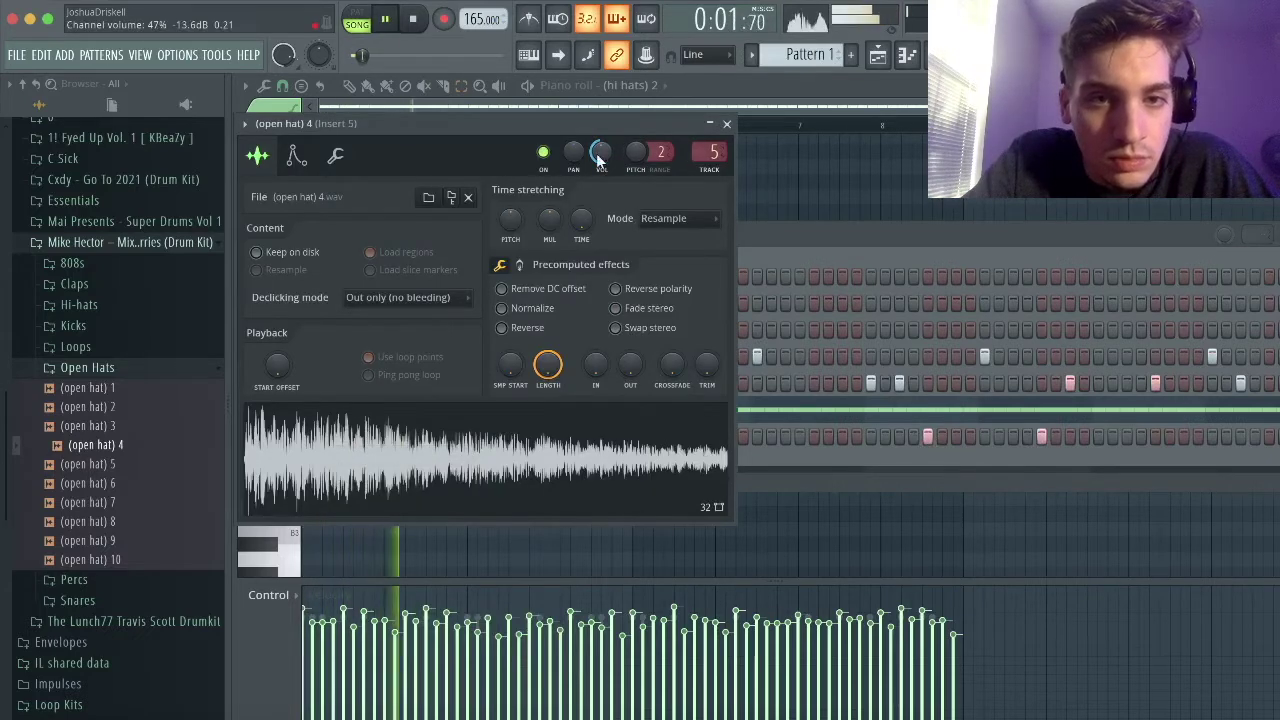
left_click_drag(601, 158, 602, 170)
left_click(727, 123)
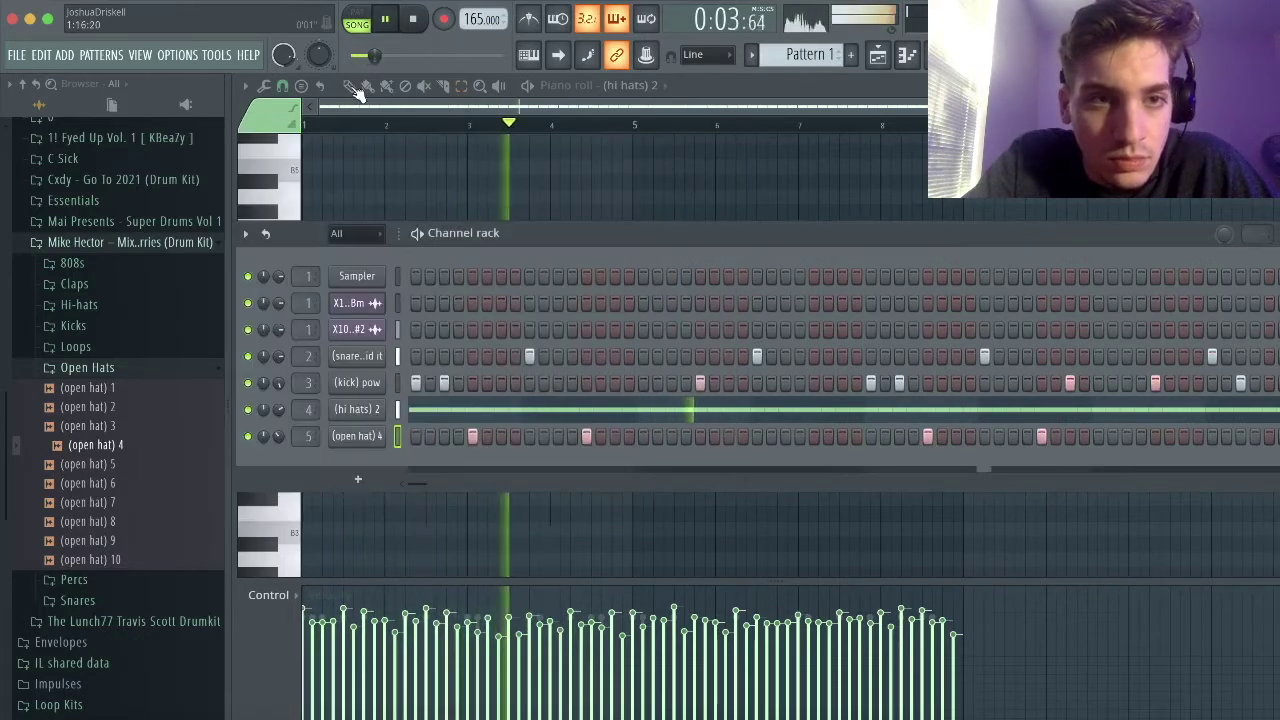
Step: Add (snare) sharp as a new channel on mixer track 6 with hits on steps 19 and 51
left_click(517, 104)
key("F6")
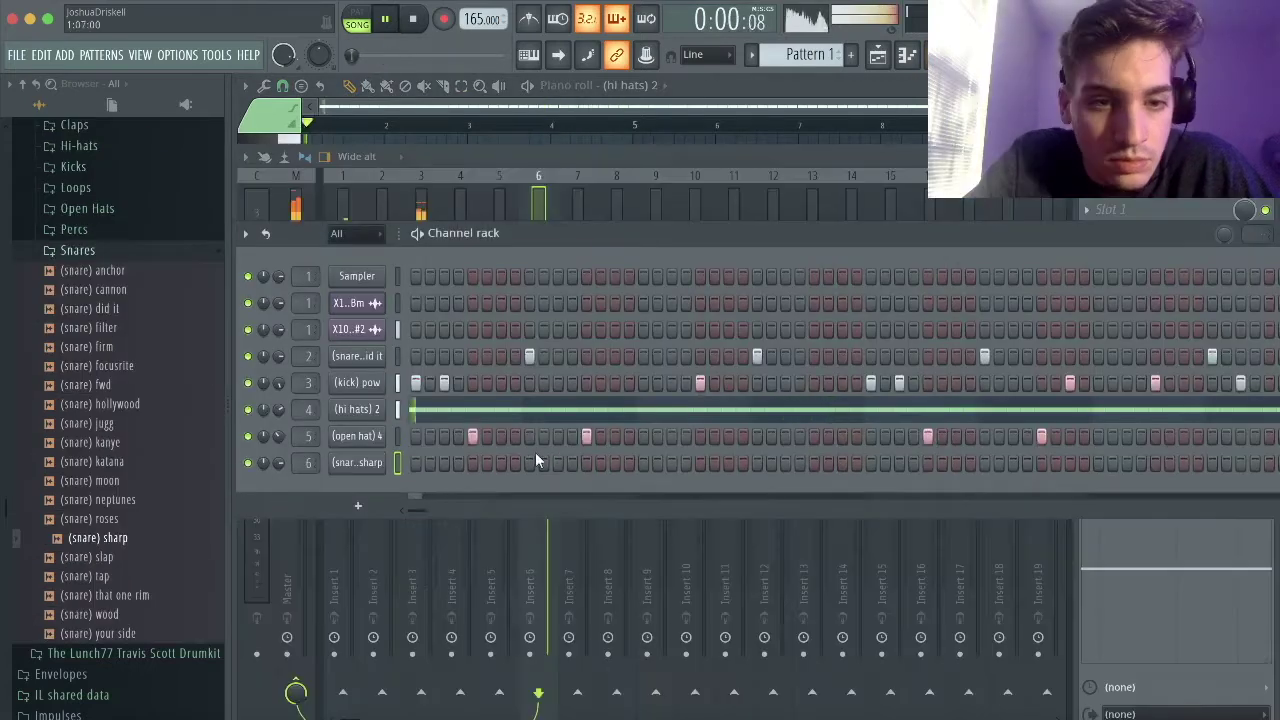
left_click(673, 465)
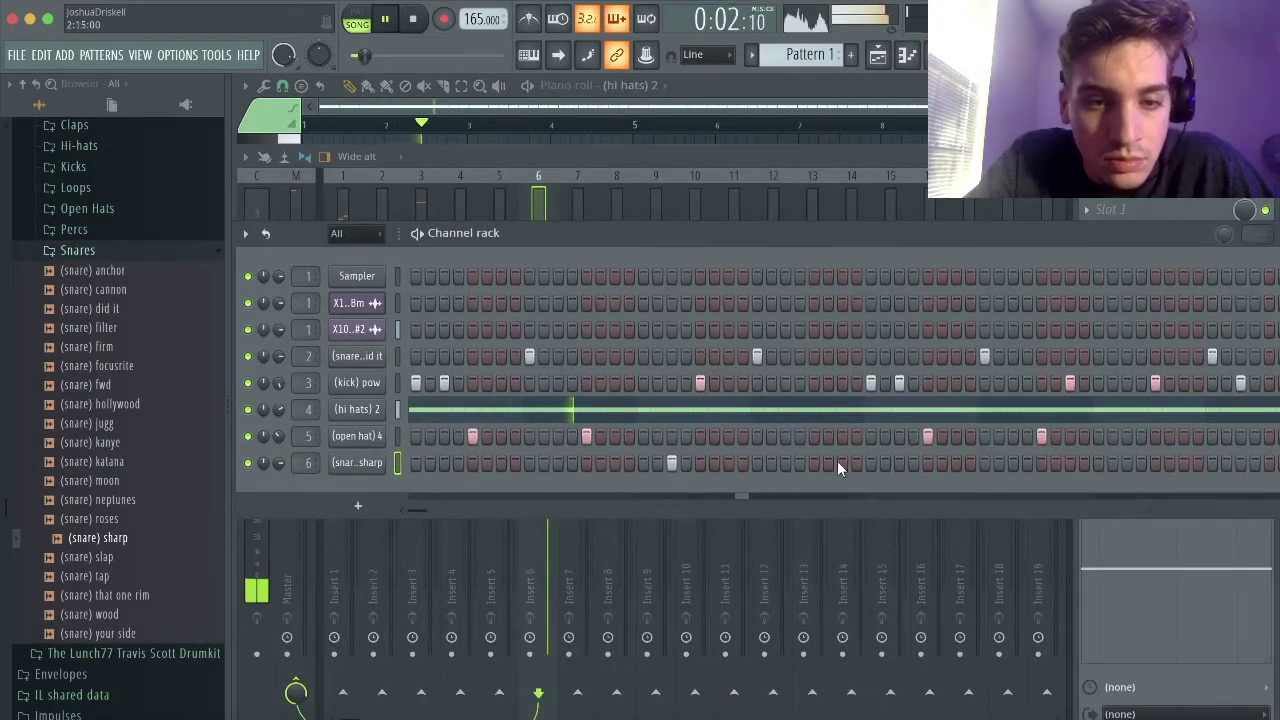
left_click(1138, 465)
left_click(1140, 465)
left_click(1128, 465)
Step: Add a hit on step 15 of the (snare) sharp channel and open its notes in the piano roll
left_click(627, 465)
left_click(629, 465)
left_click(615, 465)
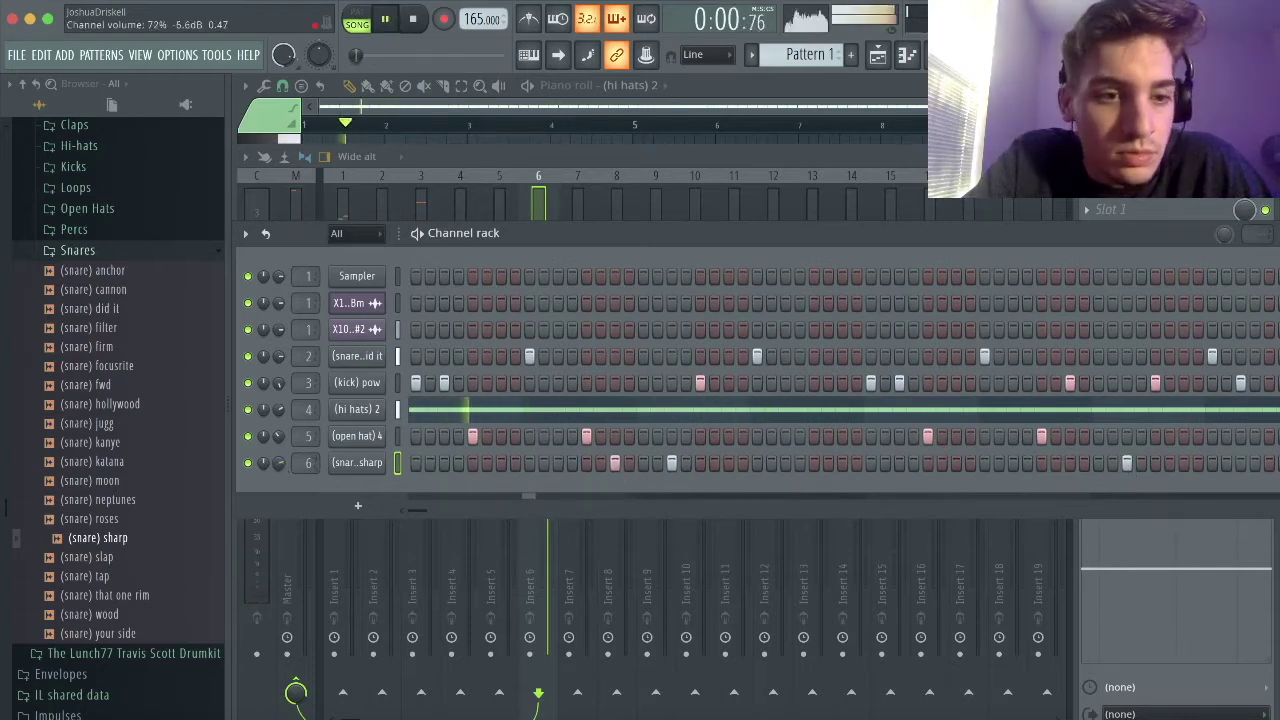
right_click(366, 462)
left_click(415, 462)
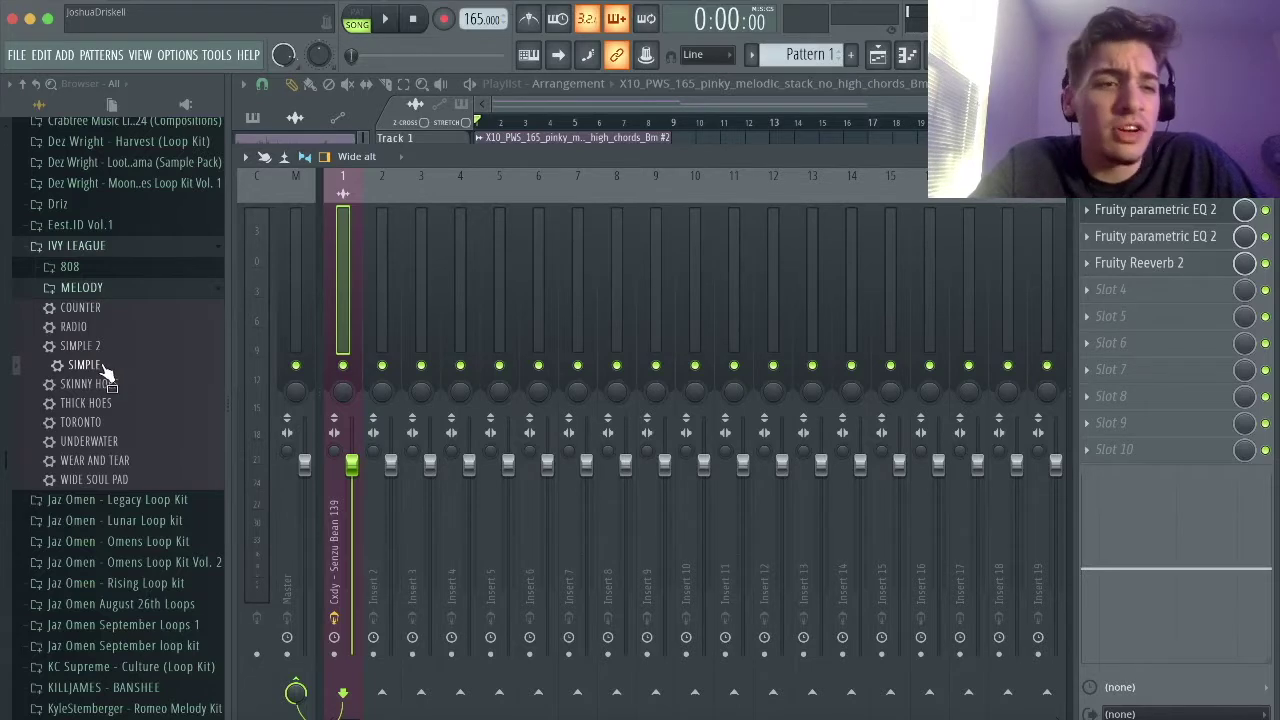
Step: Load the SIMPLE melody preset onto mixer insert 1 and lower its EQ high-pass cutoff to about 200 Hz
left_click_drag(105, 368, 338, 290)
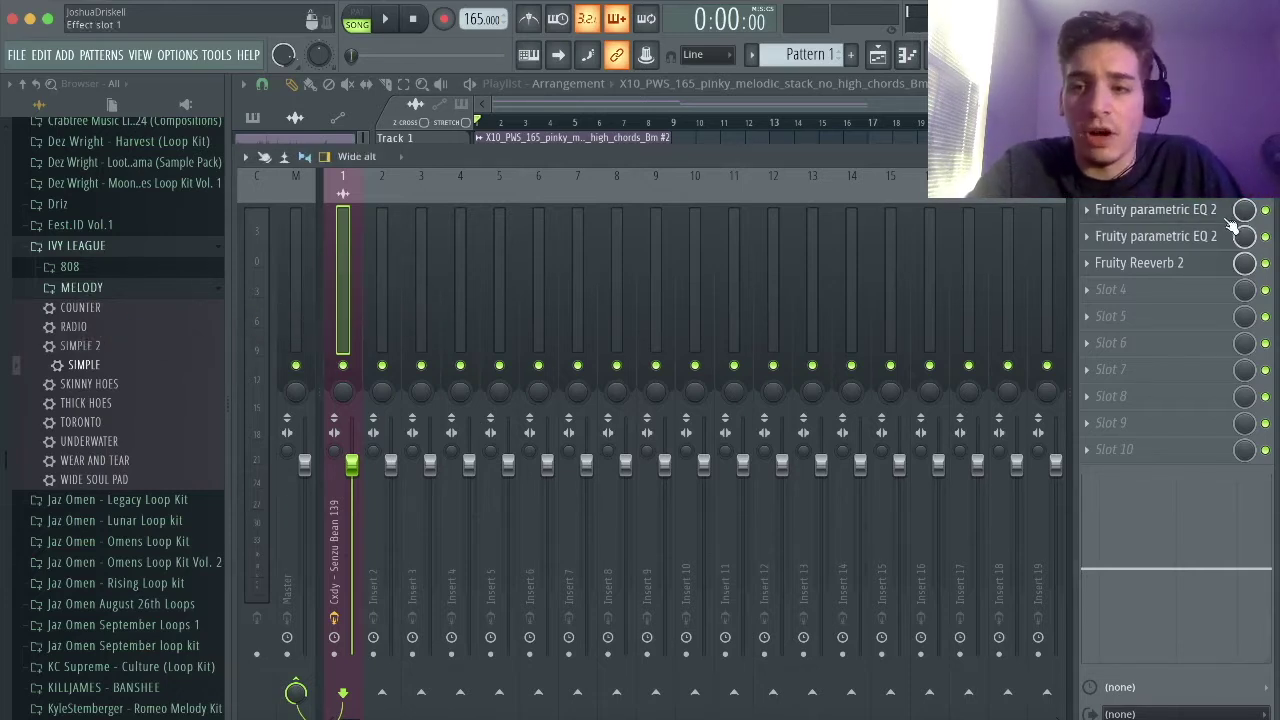
left_click(1155, 236)
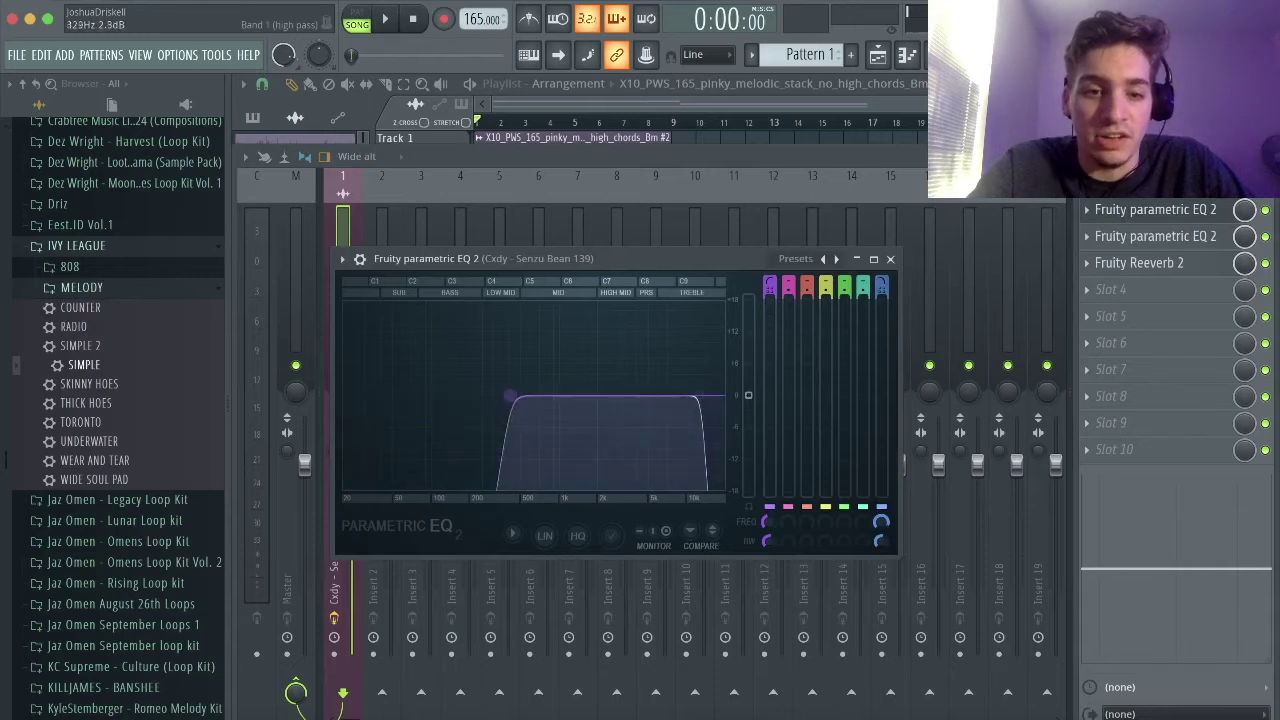
left_click_drag(508, 414, 474, 410)
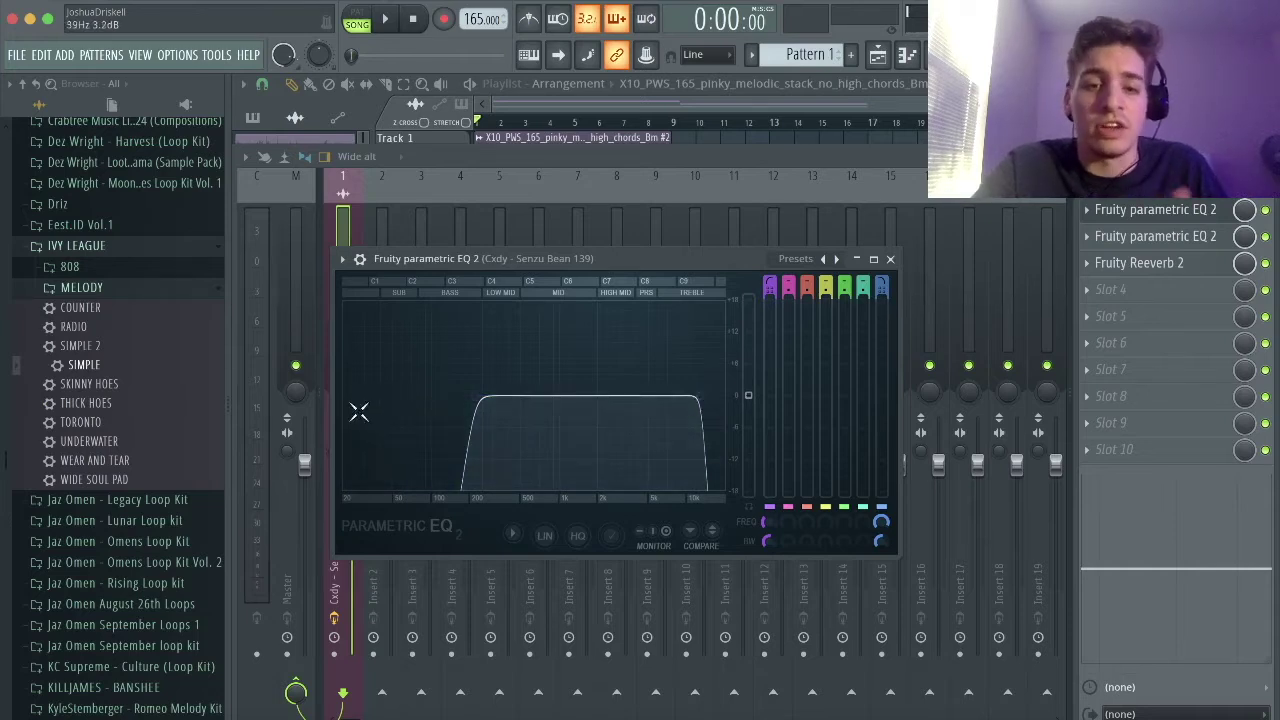
Step: Review the settings of the second Fruity parametric EQ 2 and Fruity Reeverb 2 on the melody's mixer insert
left_click(1171, 236)
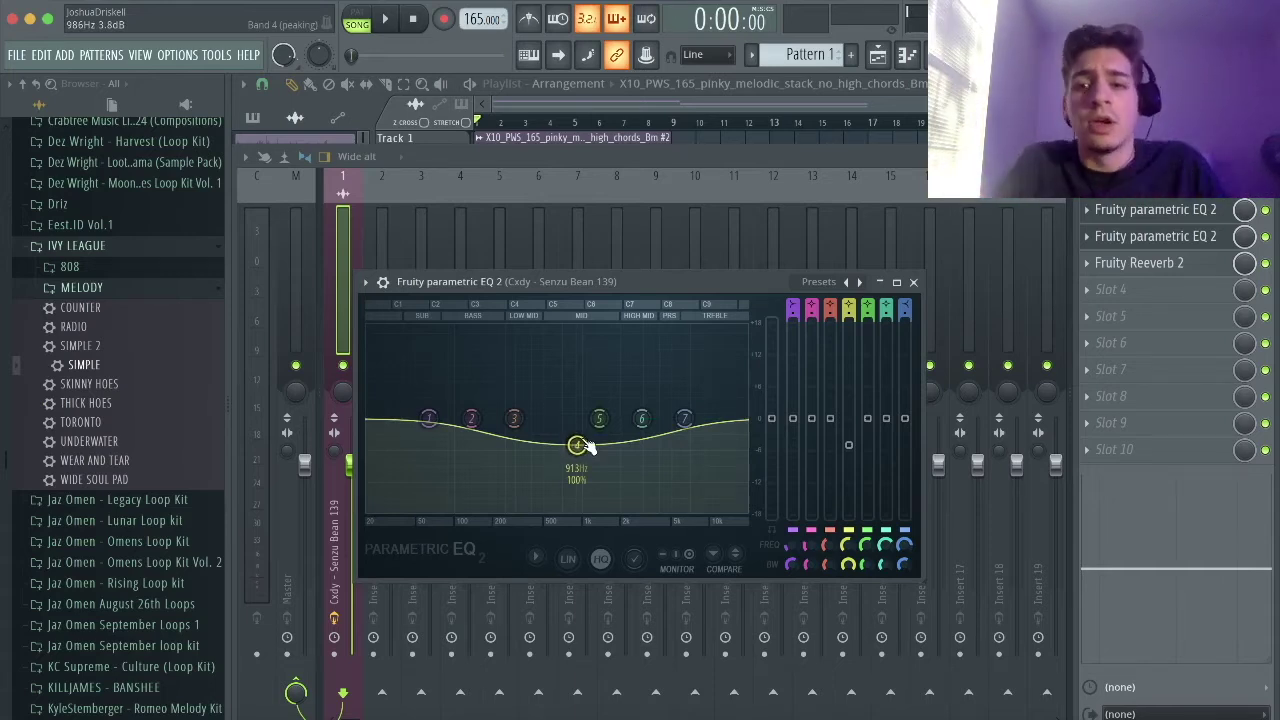
left_click(1163, 278)
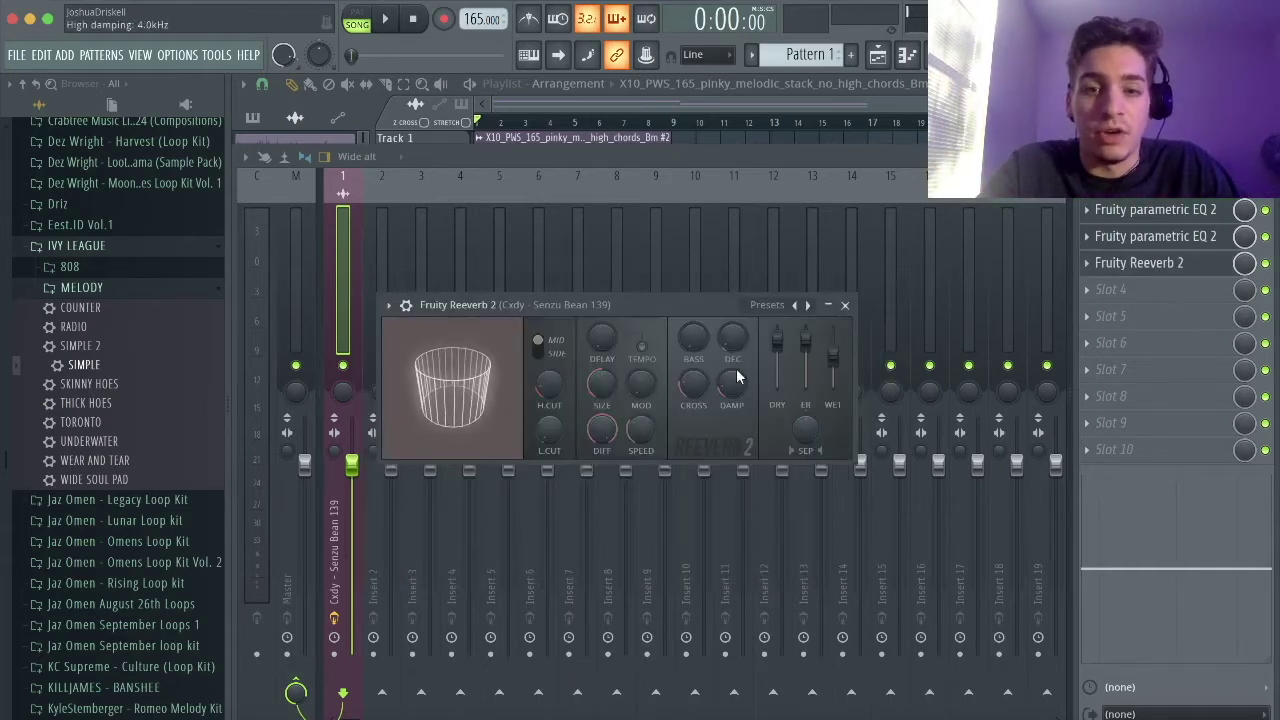
left_click(848, 304)
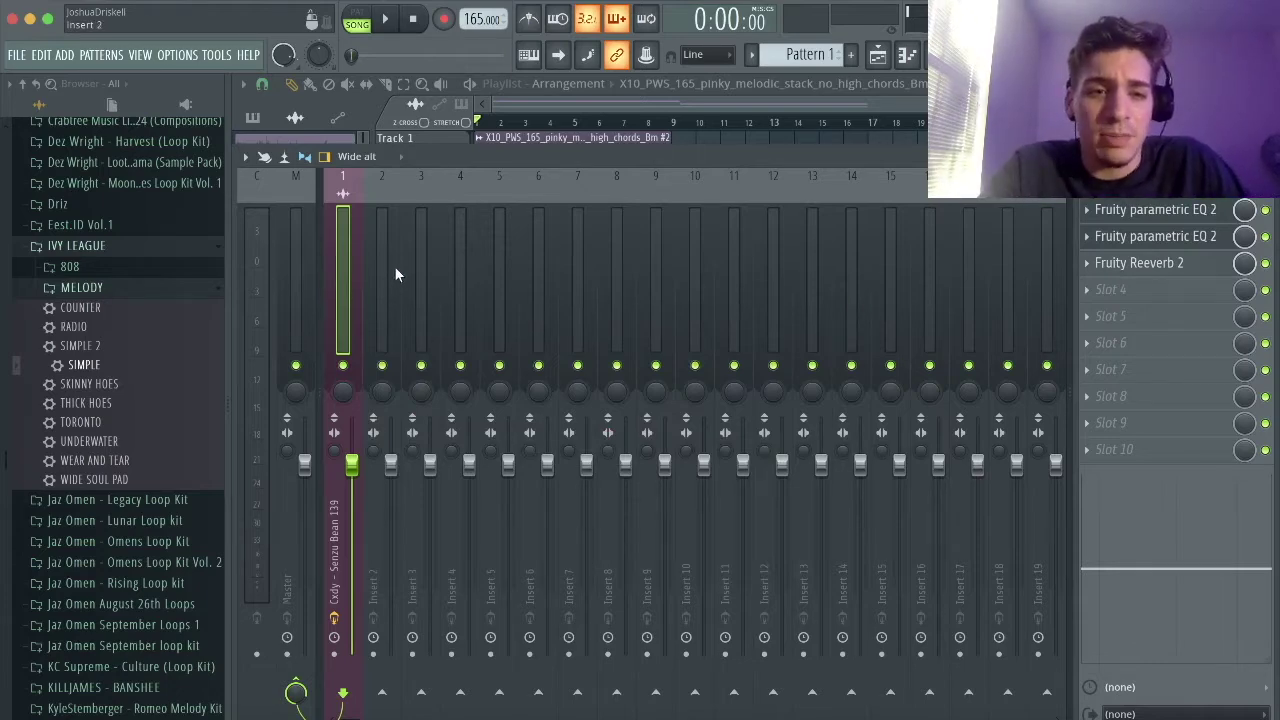
Step: Isolate the two melody tracks in the playlist and play them, skipping ahead to around bar 8
left_click(446, 140)
right_click(460, 172)
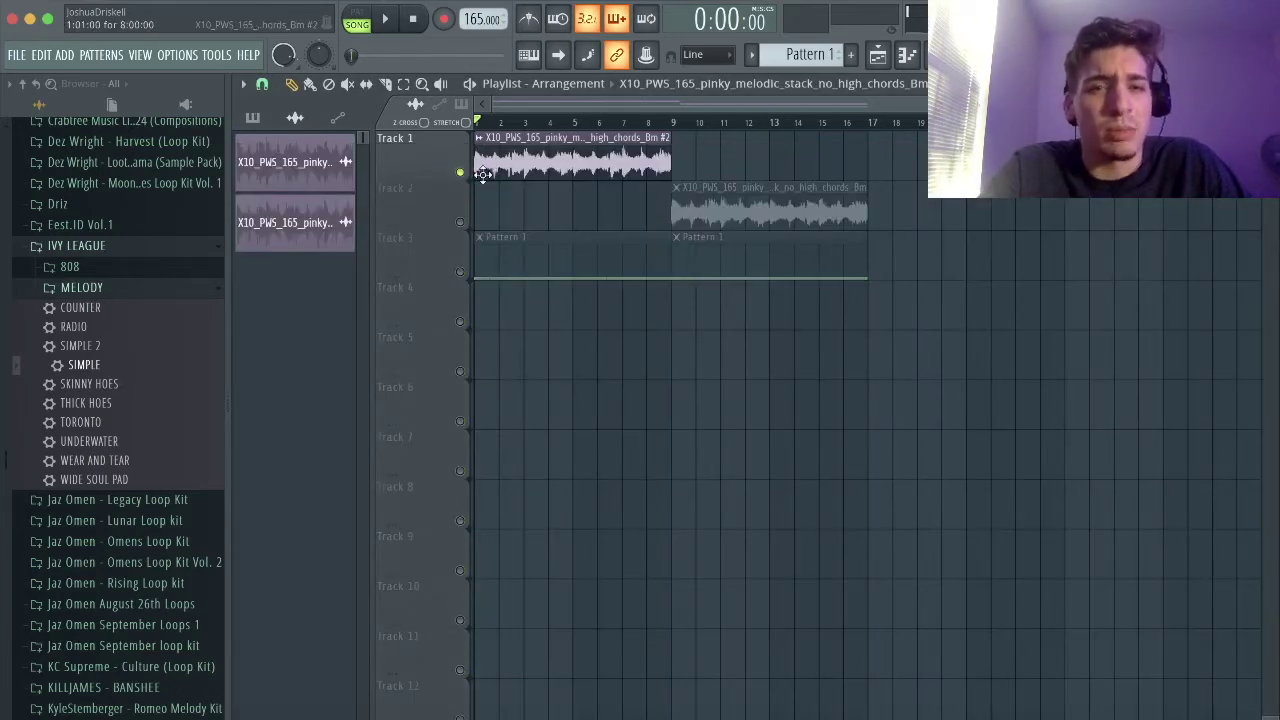
left_click(460, 222)
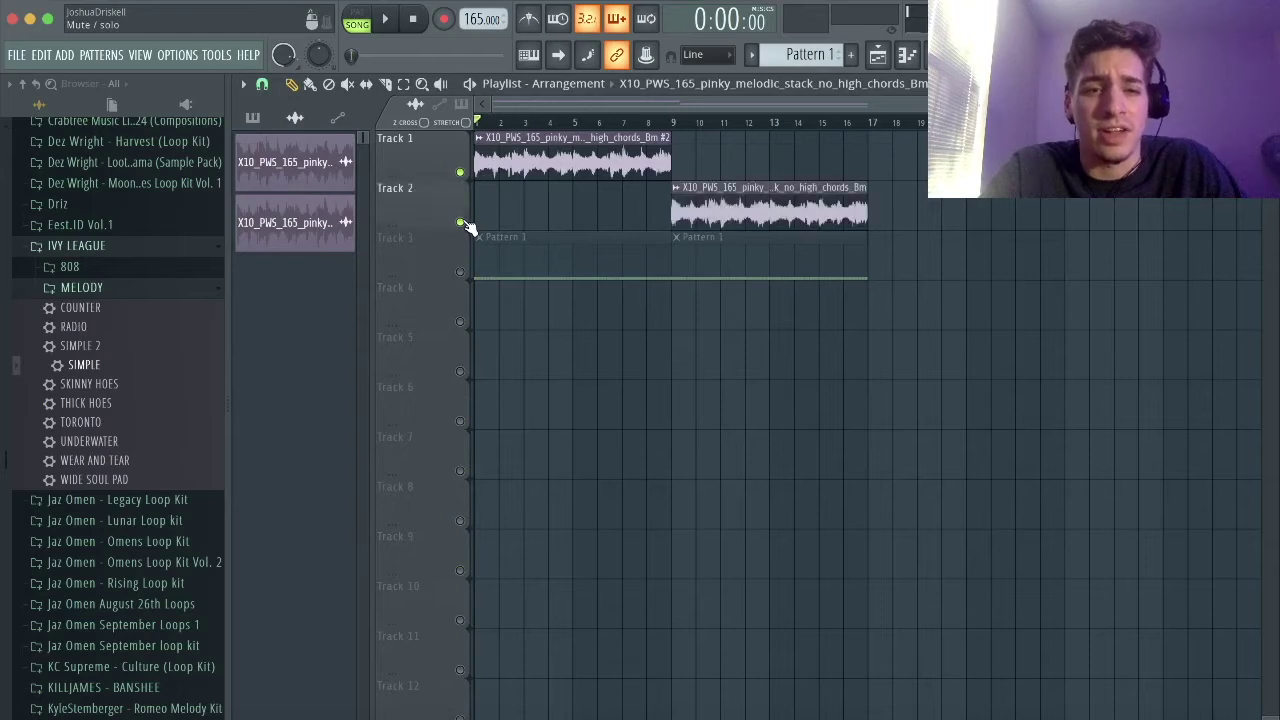
key("space")
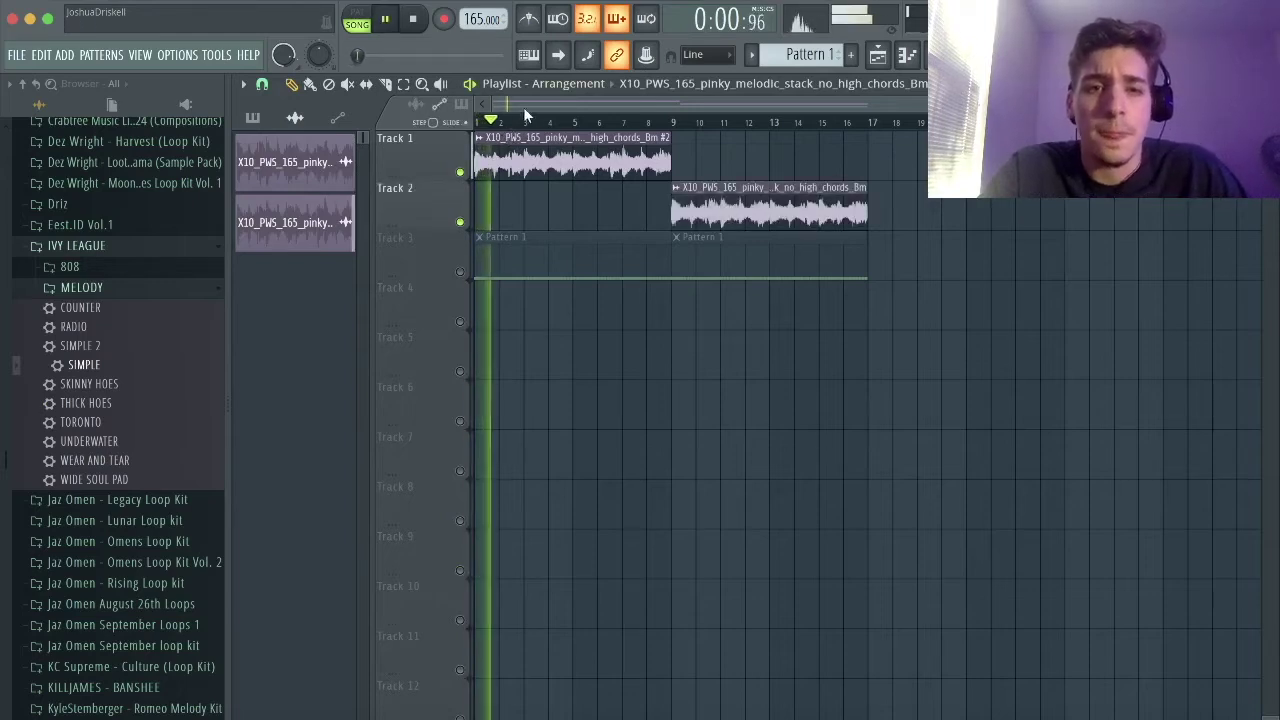
left_click(660, 121)
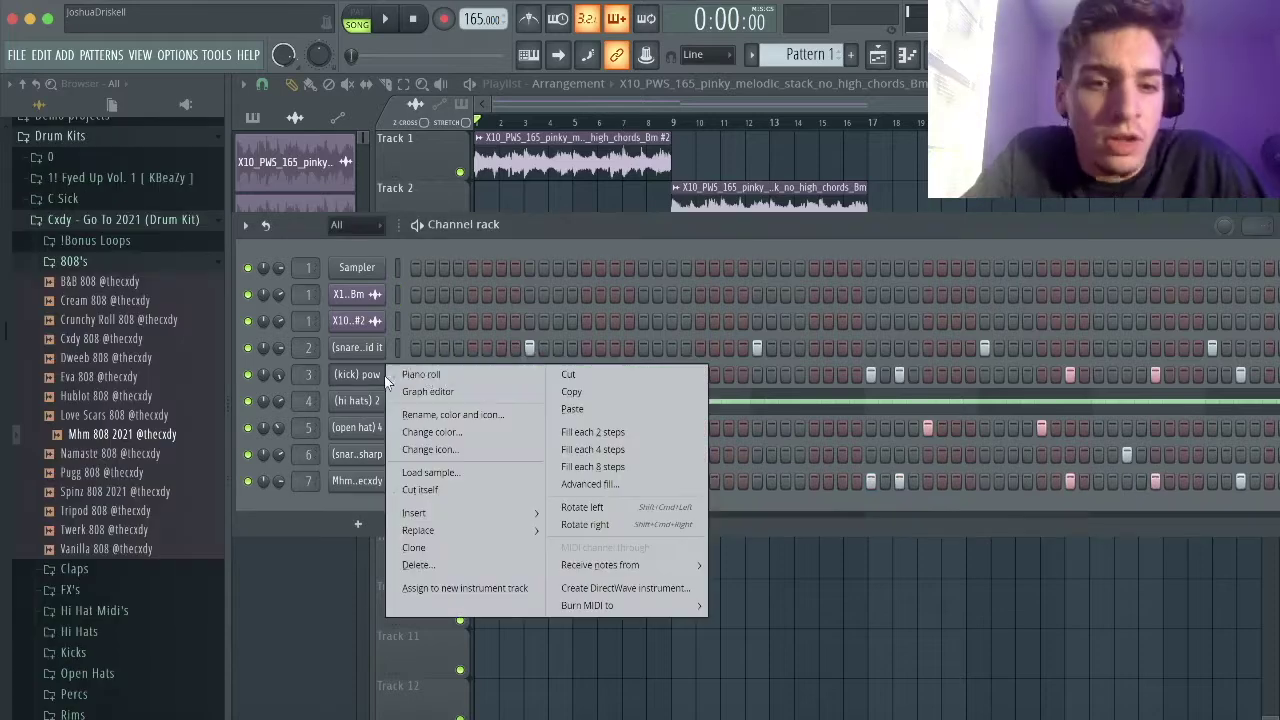
Step: Copy the (kick) pow pattern into the Mhm 808 2021 channel and remove its hits on steps 3 and 35
left_click(574, 397)
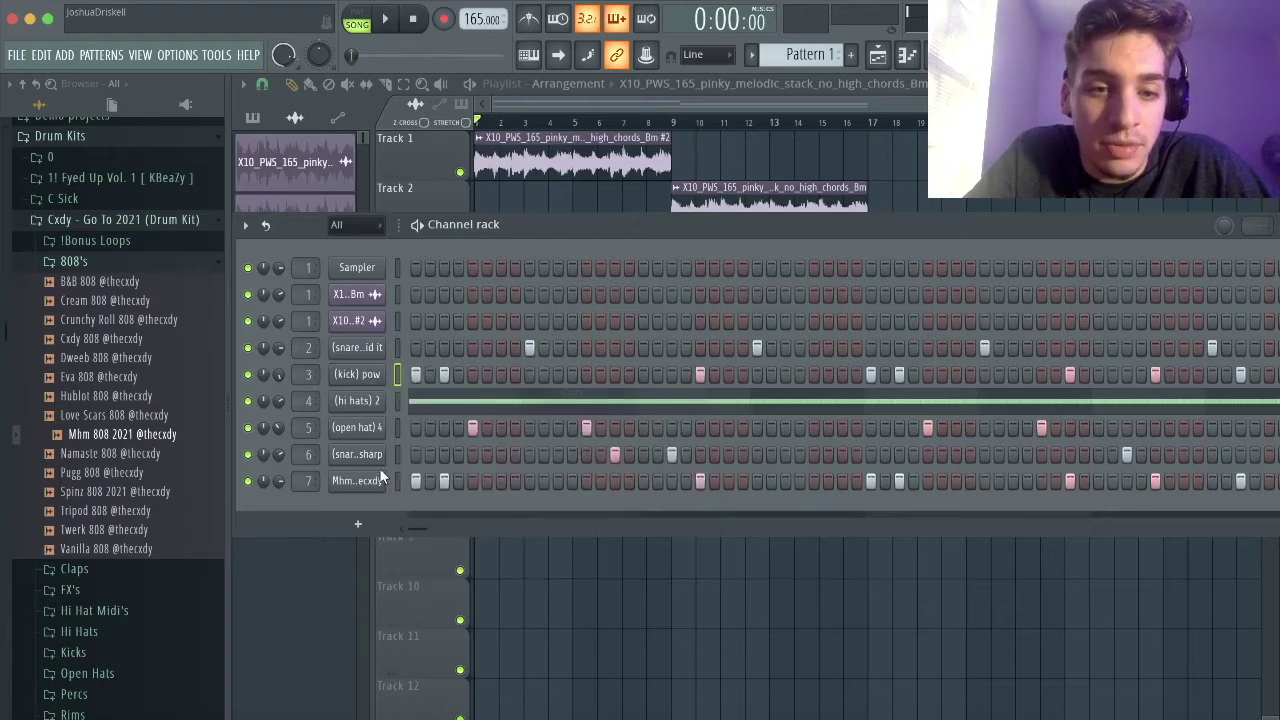
right_click(380, 481)
left_click(574, 516)
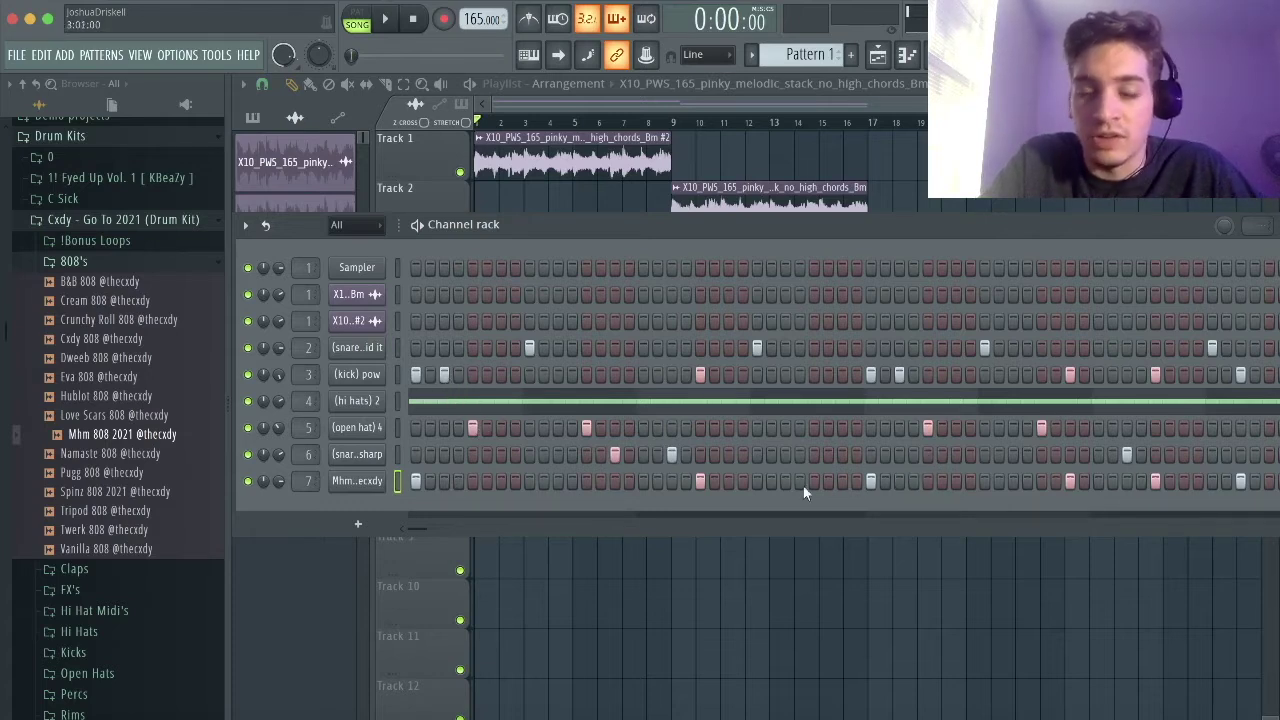
Step: Open the Mhm 808 2021 notes in the piano roll and delete the second note of the close pairs at bars 5 and 7
right_click(384, 485)
left_click(414, 480)
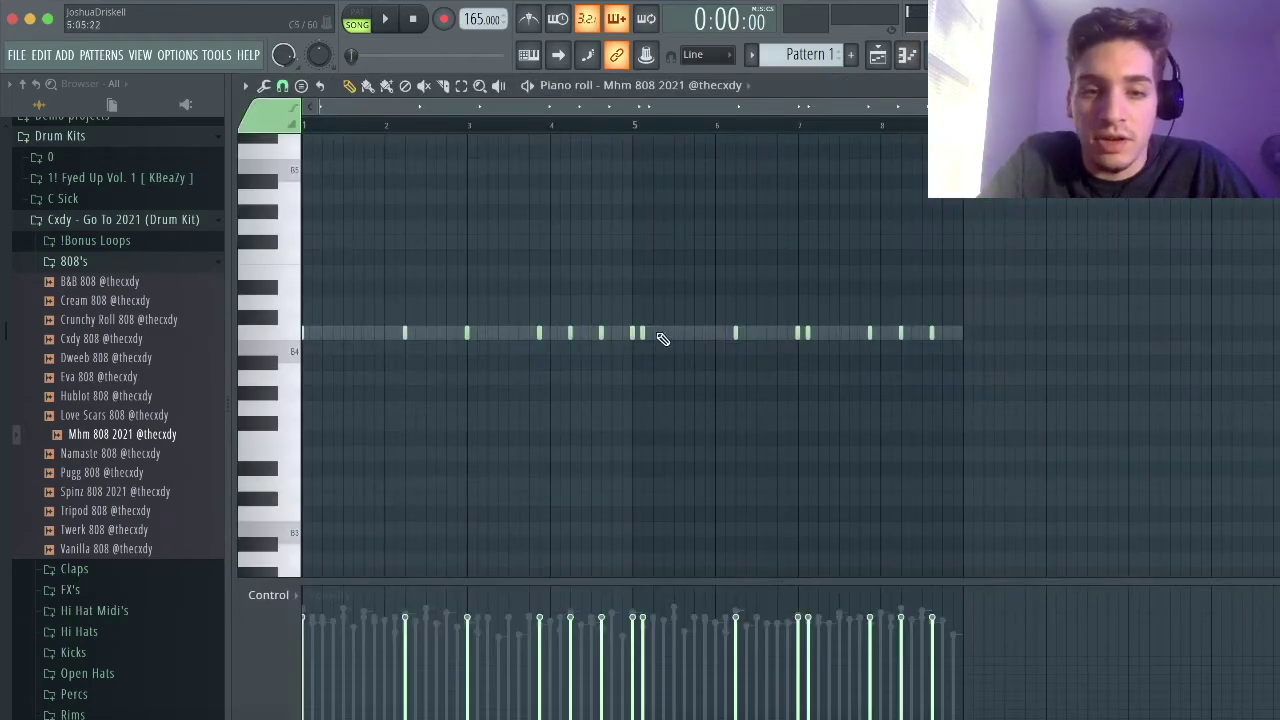
scroll(648, 336, "down", 4)
scroll(648, 310, "up", 7)
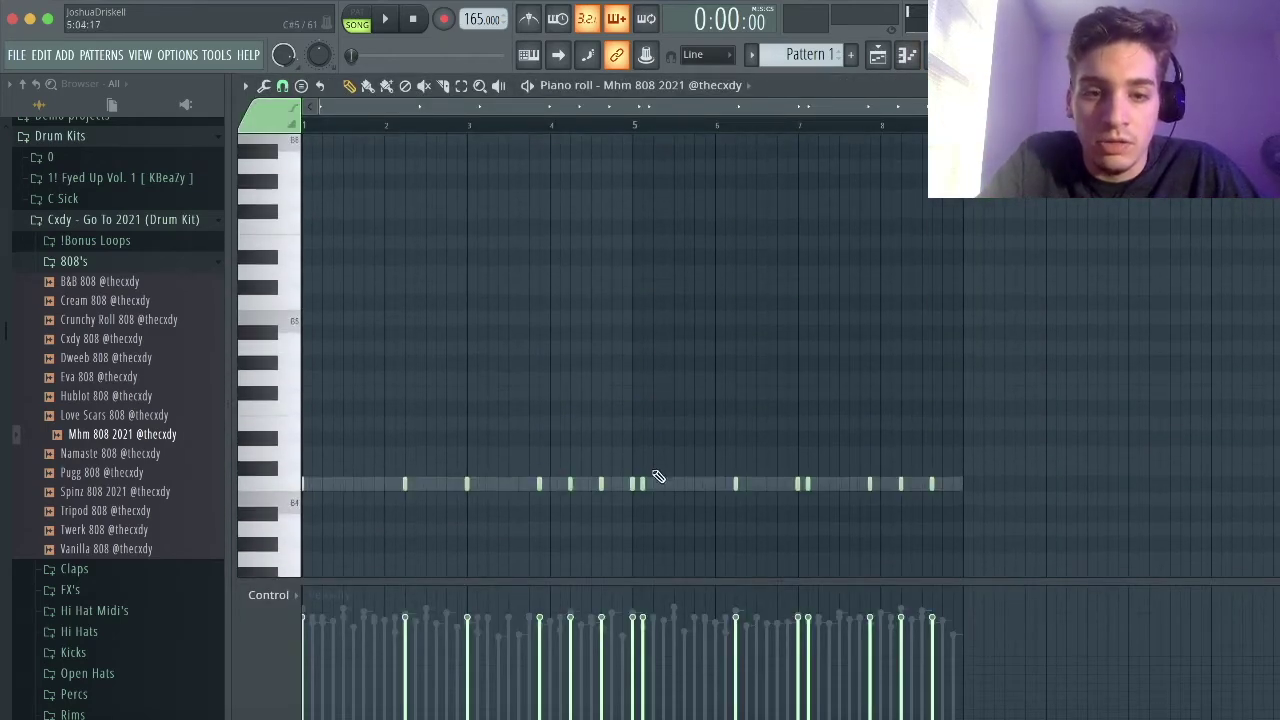
right_click(808, 484)
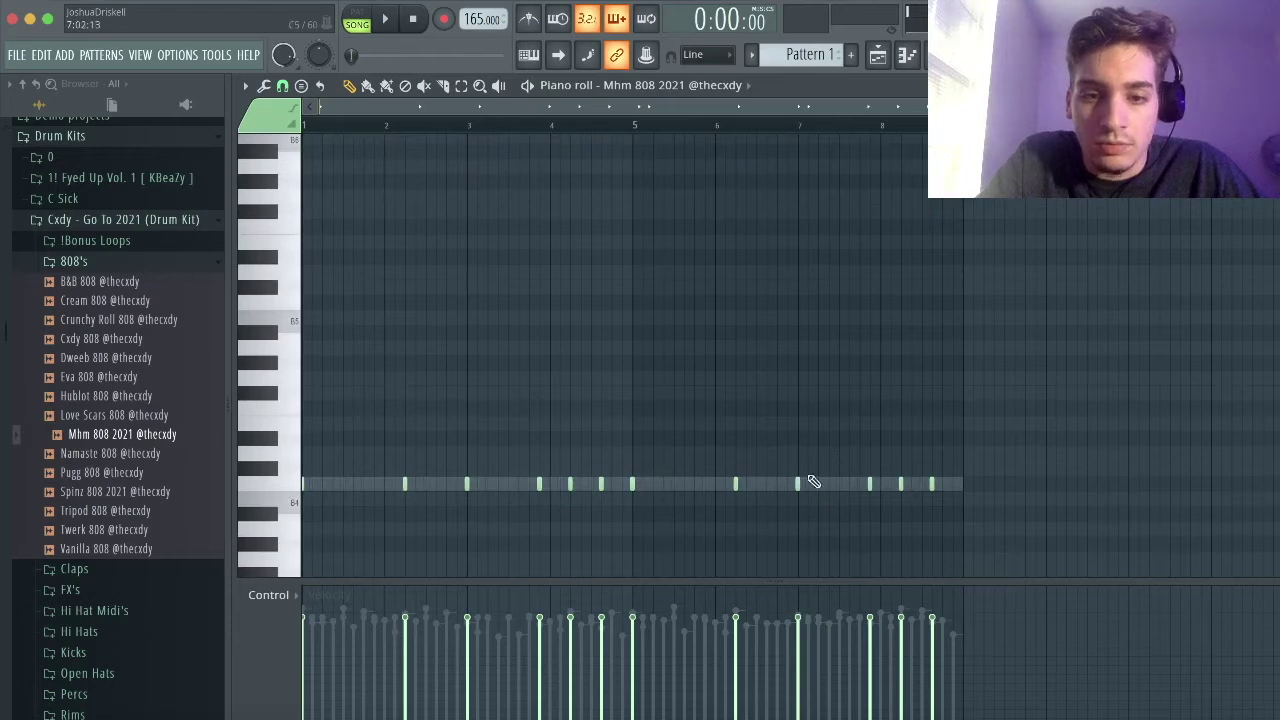
Step: Play the arrangement with the new 808 pattern while checking the mixer levels and the channel rack
left_click(870, 60)
key("space")
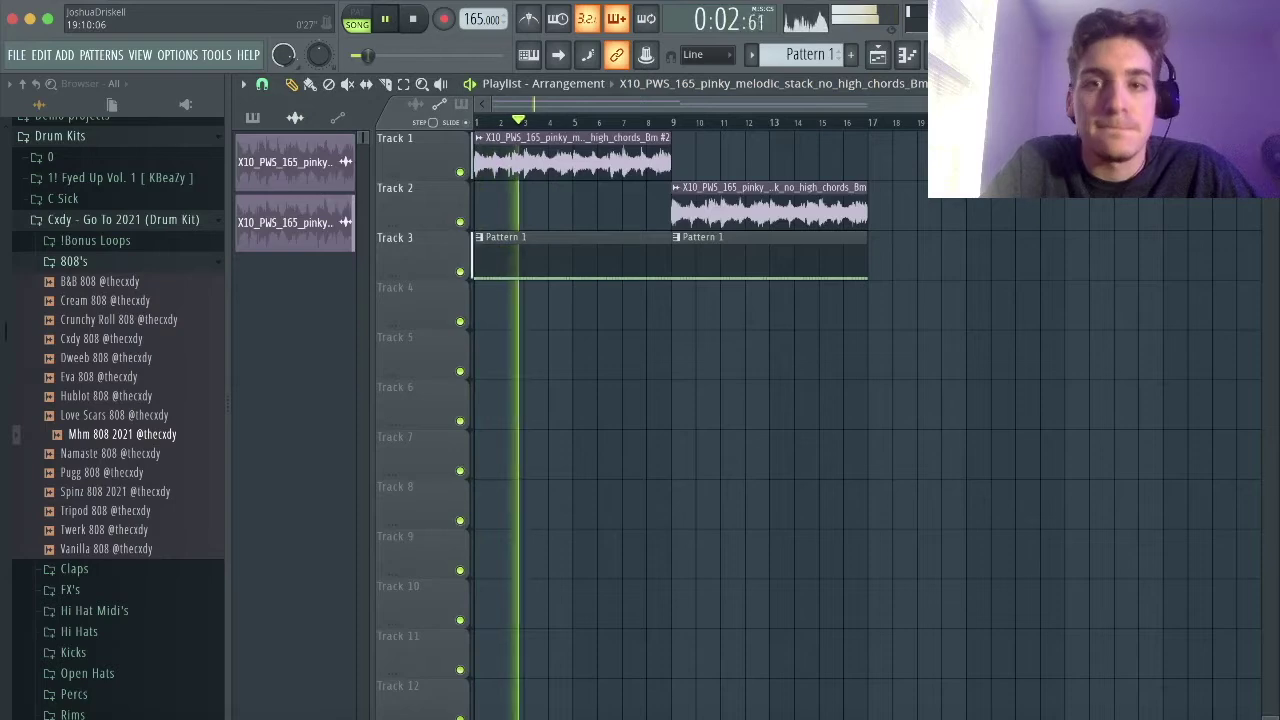
key("F9")
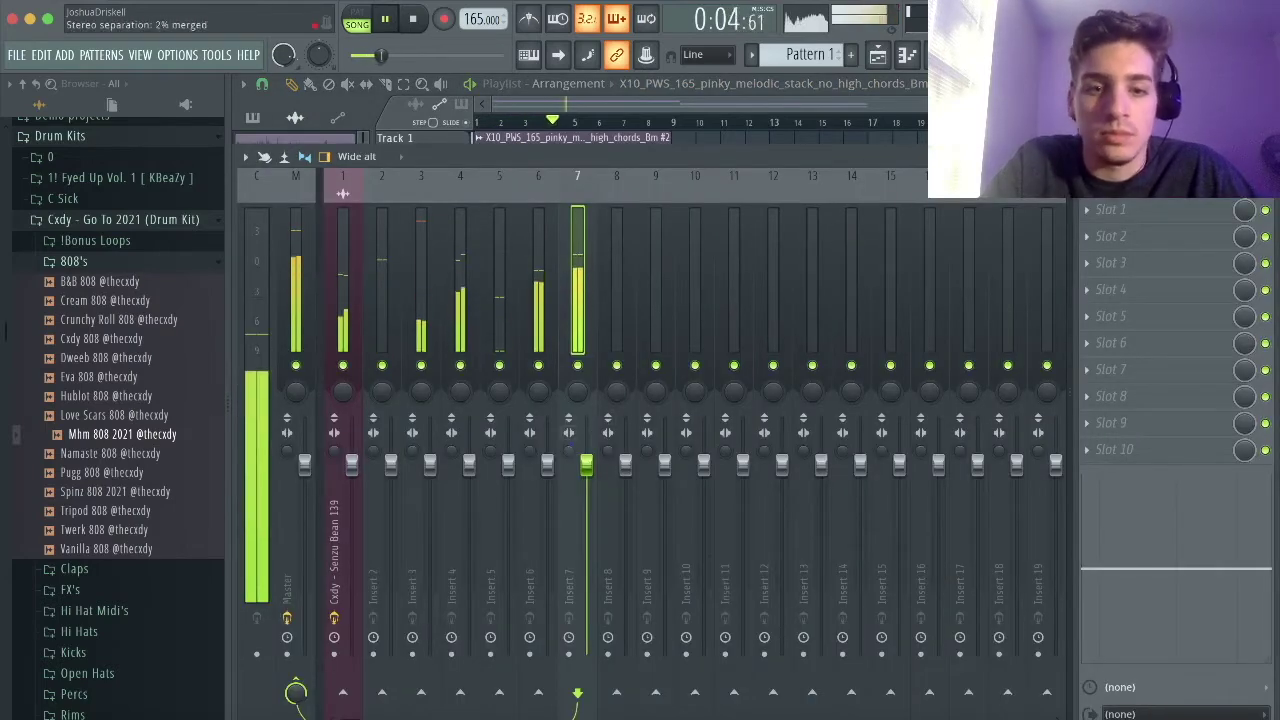
key("F6")
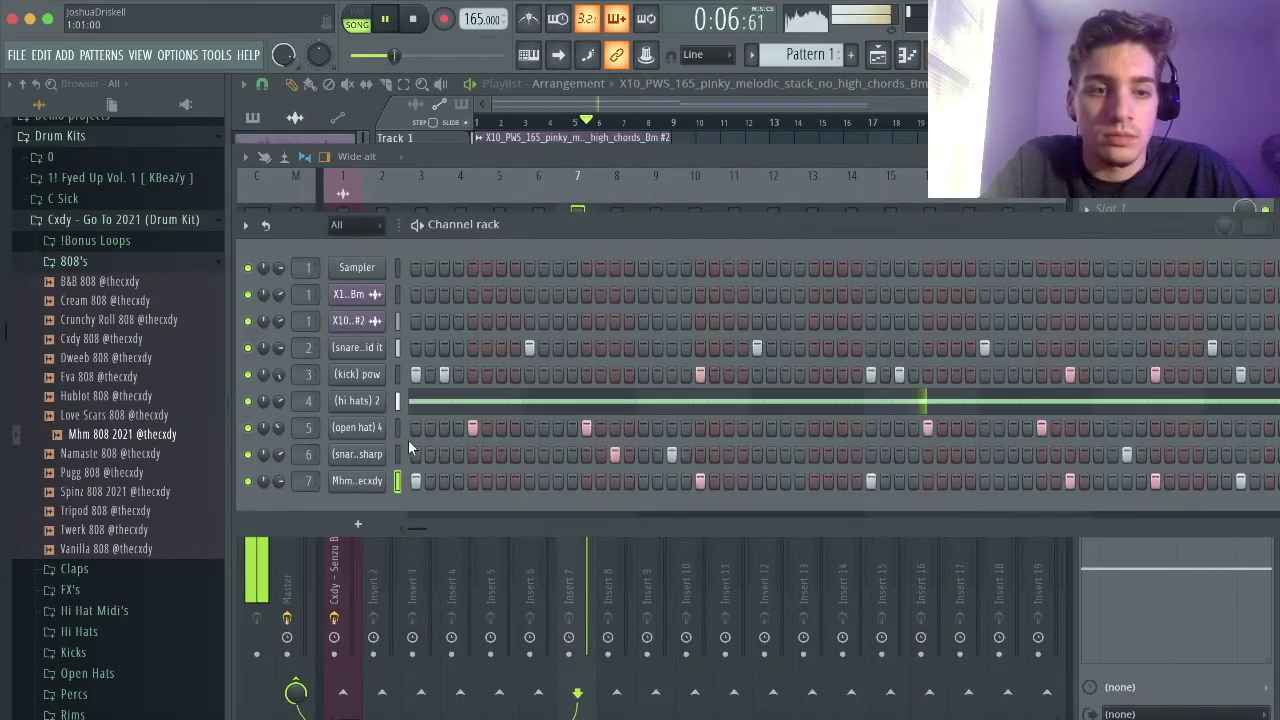
right_click(367, 481)
key("Escape")
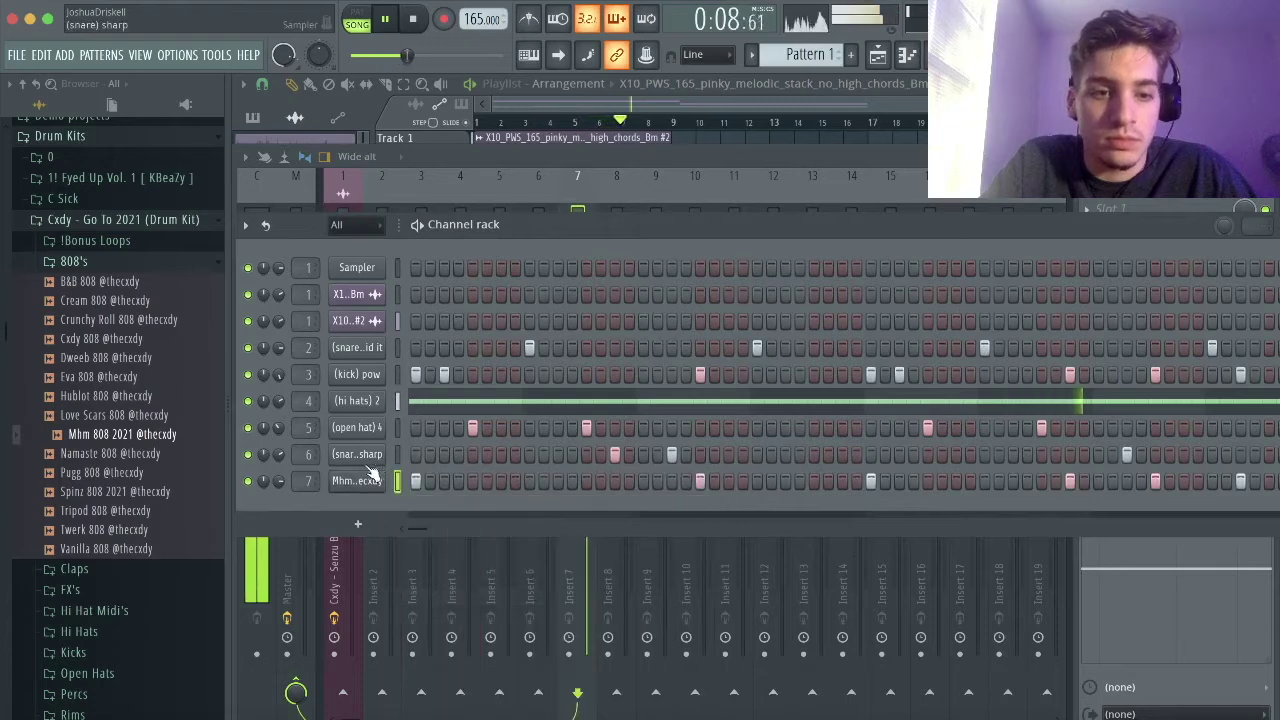
key("space")
Step: Shape the Mhm 808 2021 channel's volume envelope with only the hold raised, and reopen its notes in the piano roll
left_click(366, 481)
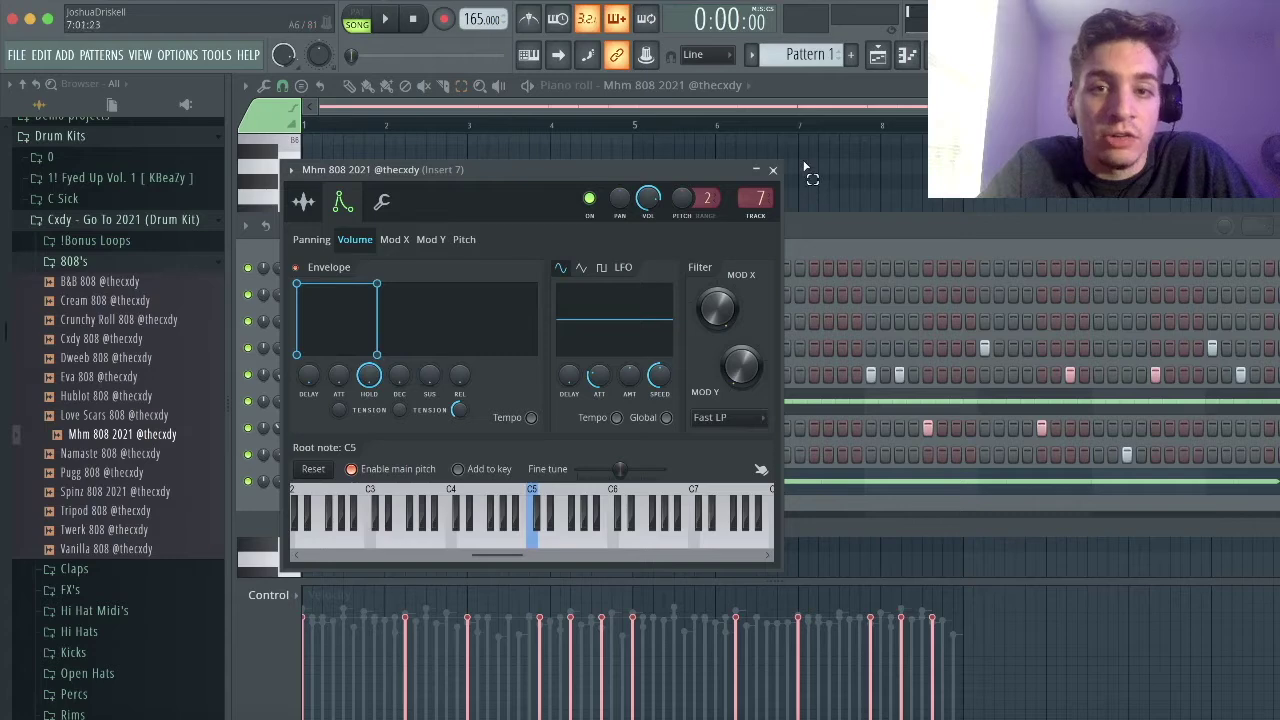
left_click(772, 170)
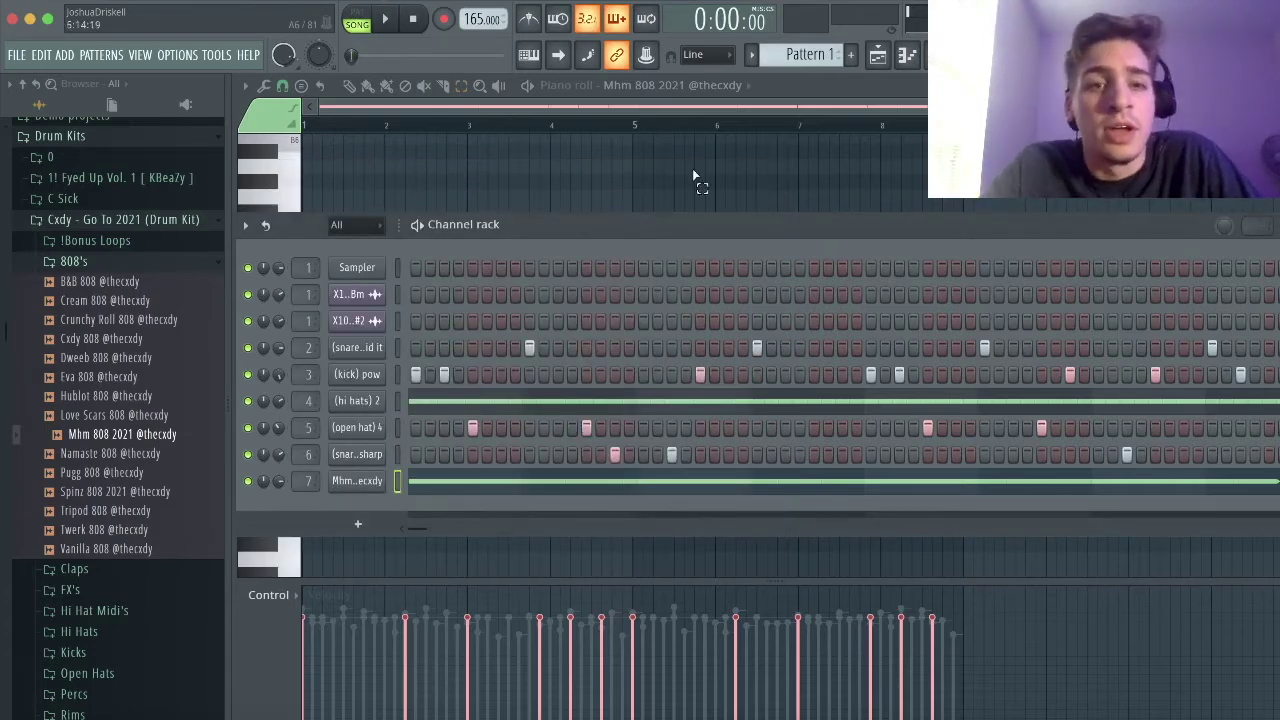
right_click(376, 483)
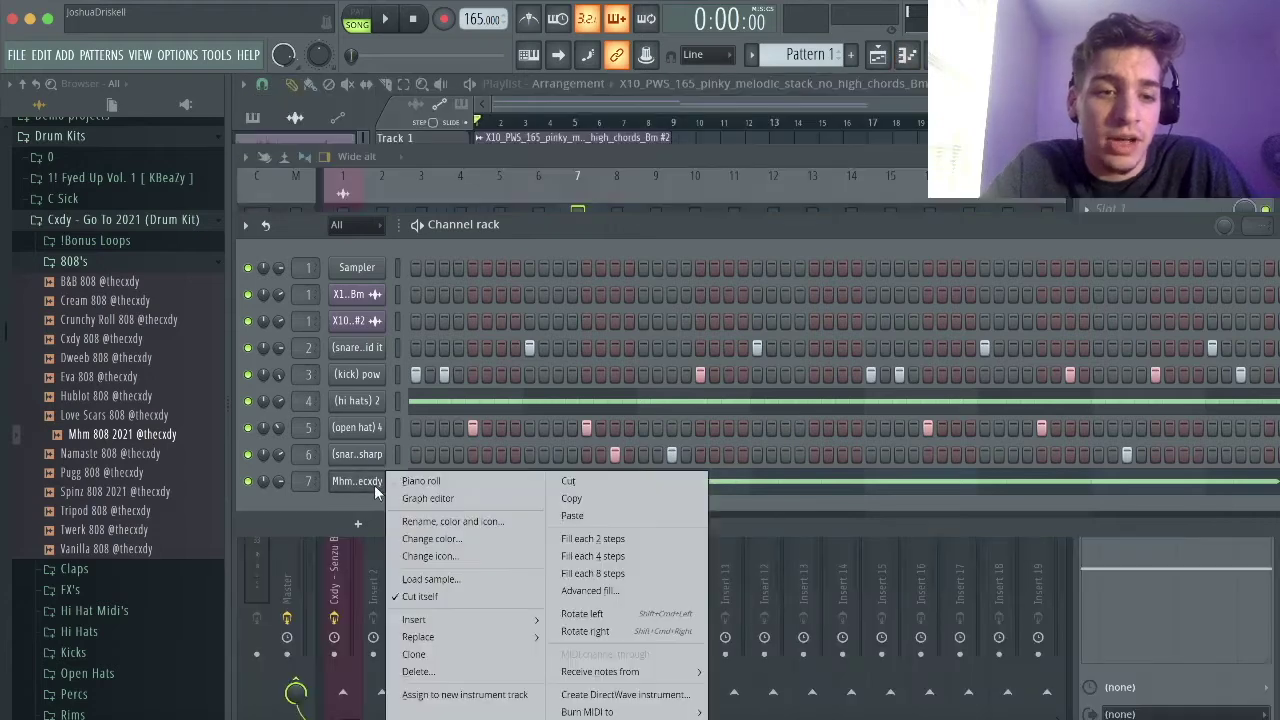
left_click(421, 481)
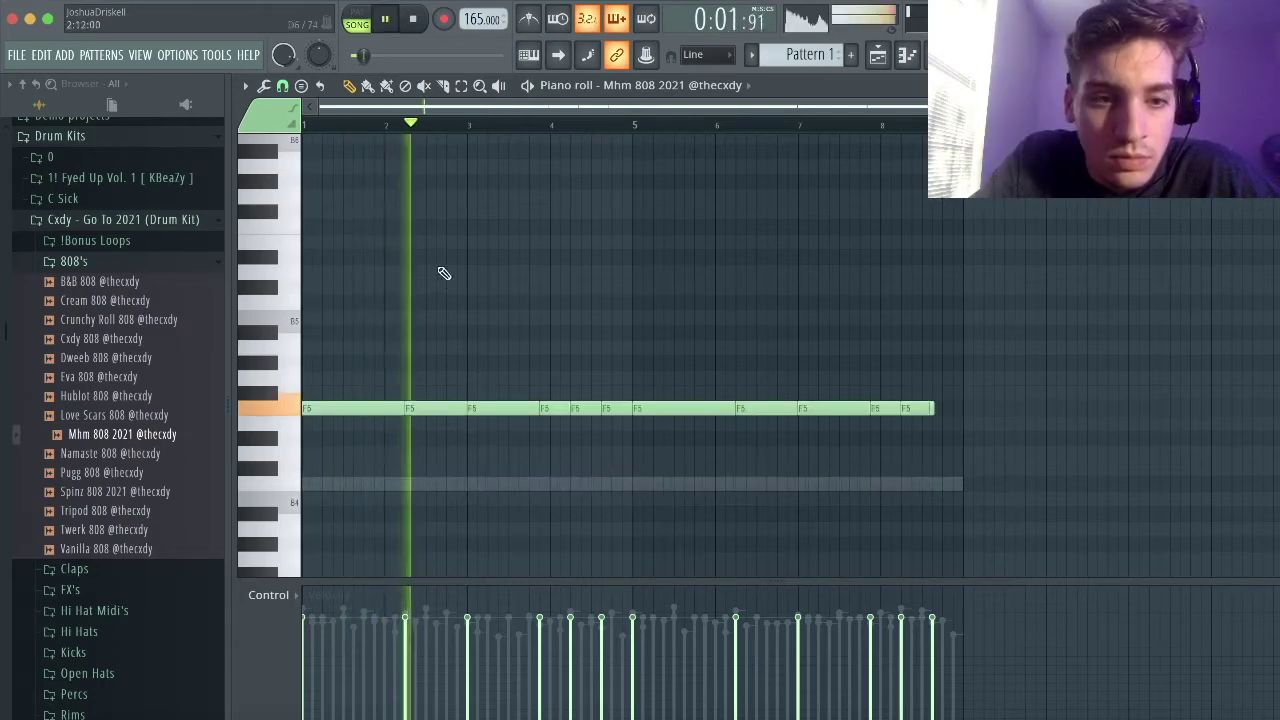
Step: Lower the 808 note just before bar 5 and the final bar 8 note to C5, extending the last one to the pattern's end
scroll(604, 360, "up", 5)
left_click_drag(606, 409, 637, 484)
scroll(651, 454, "down", 5)
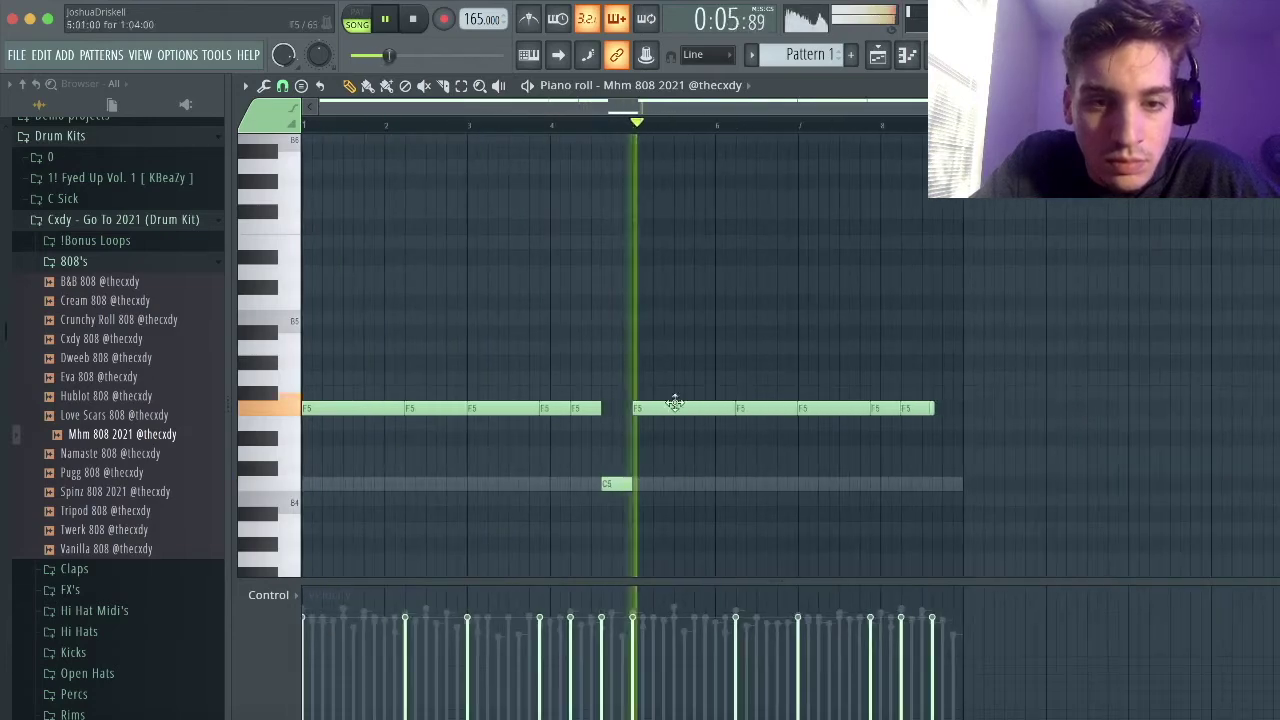
scroll(970, 409, "up", 4)
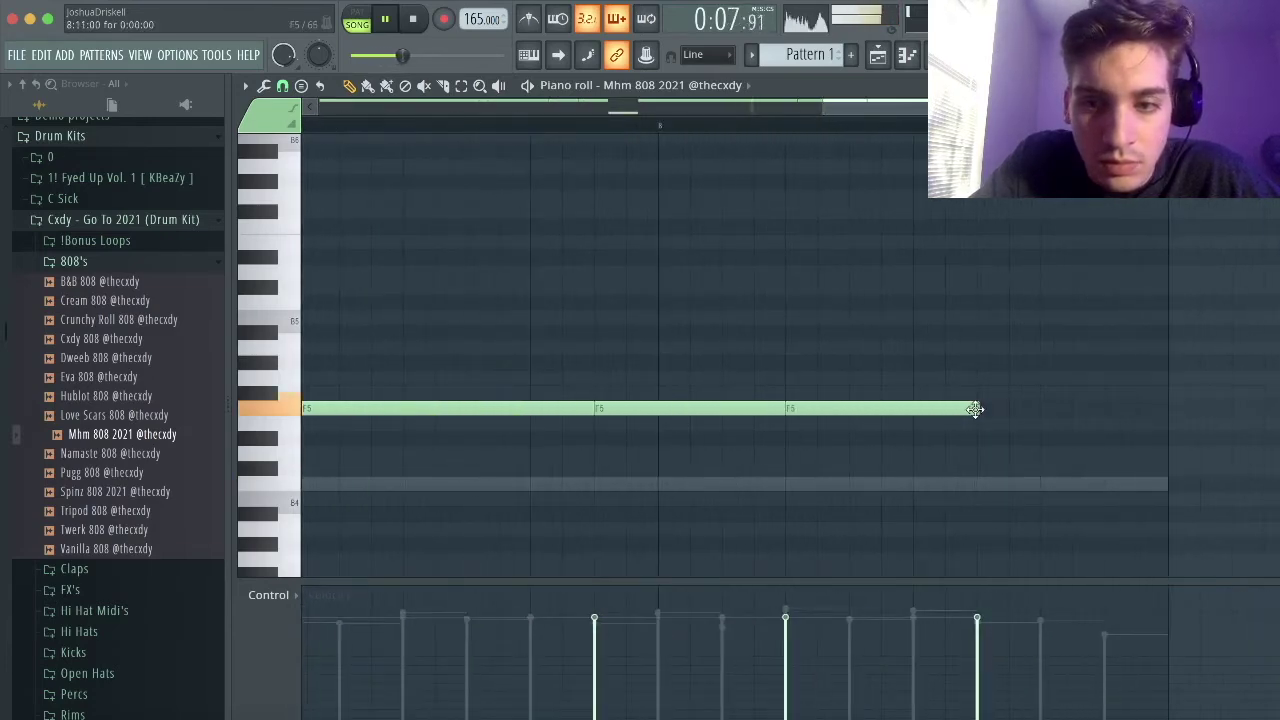
left_click_drag(976, 486, 1171, 491)
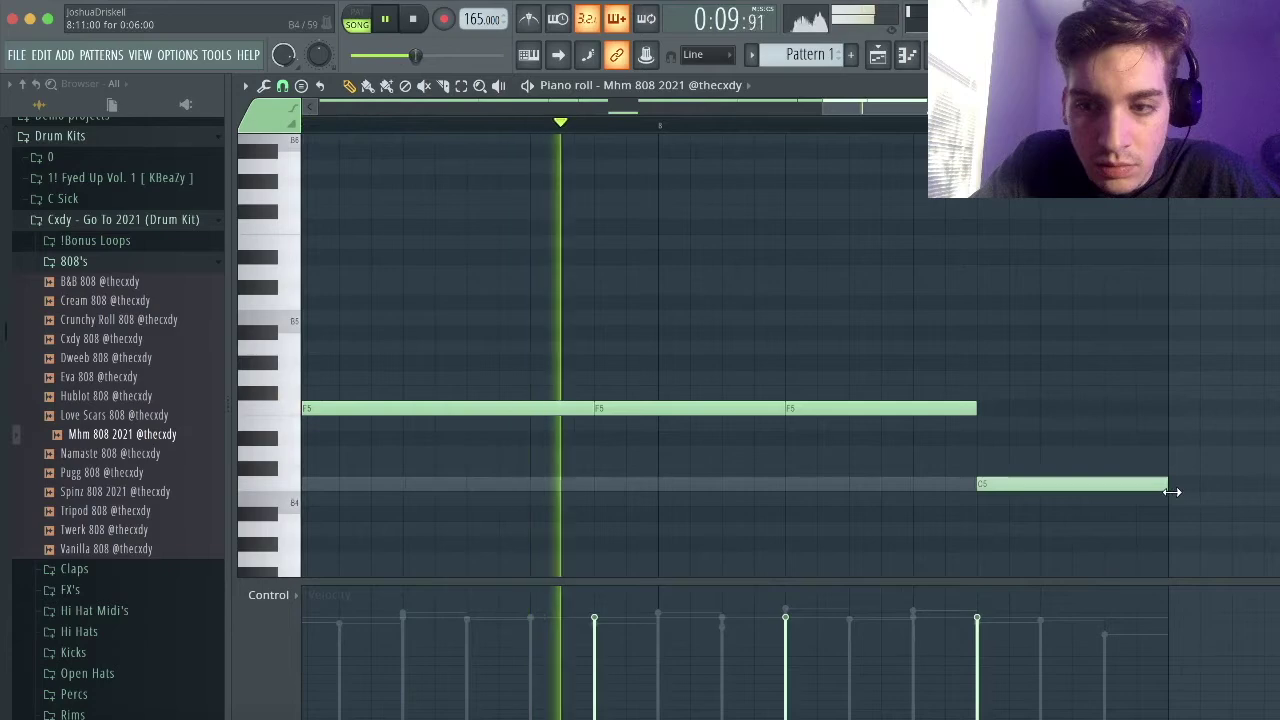
scroll(965, 439, "down", 4)
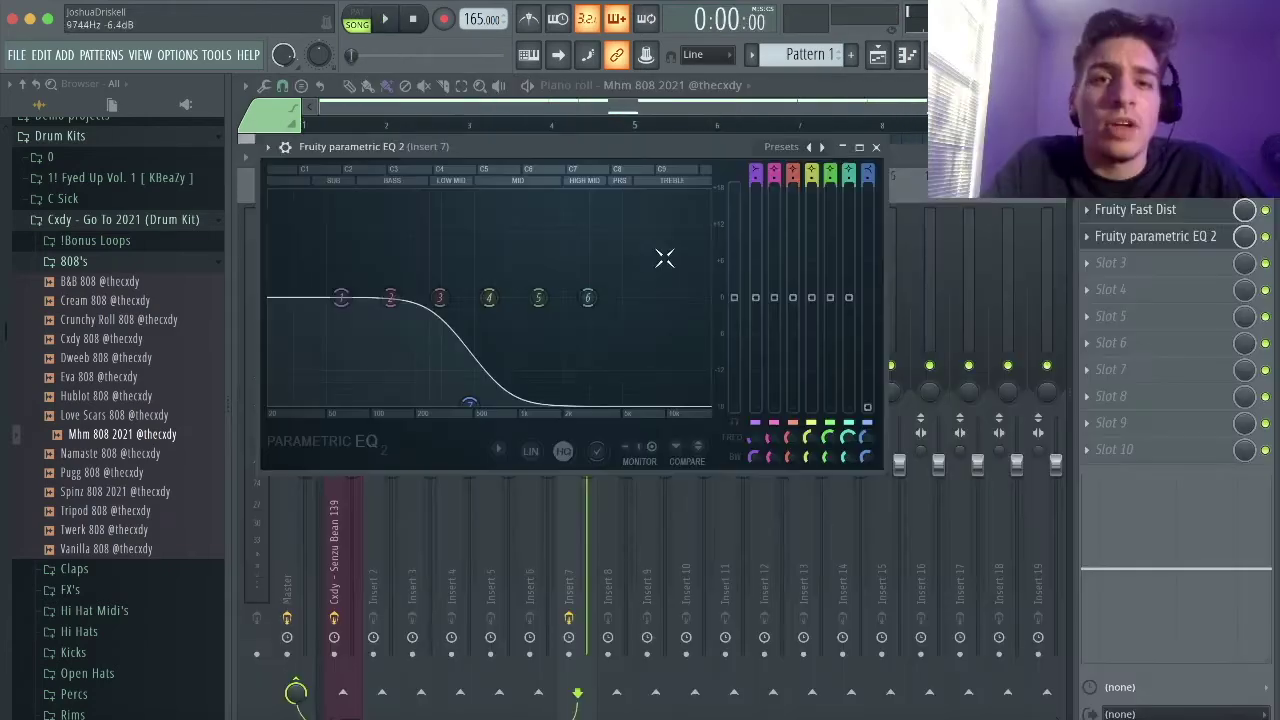
Step: Set band 7 of the Fruity parametric EQ 2 on Insert 7 to about 409 Hz to cut the 808's highs
left_click_drag(469, 404, 460, 402)
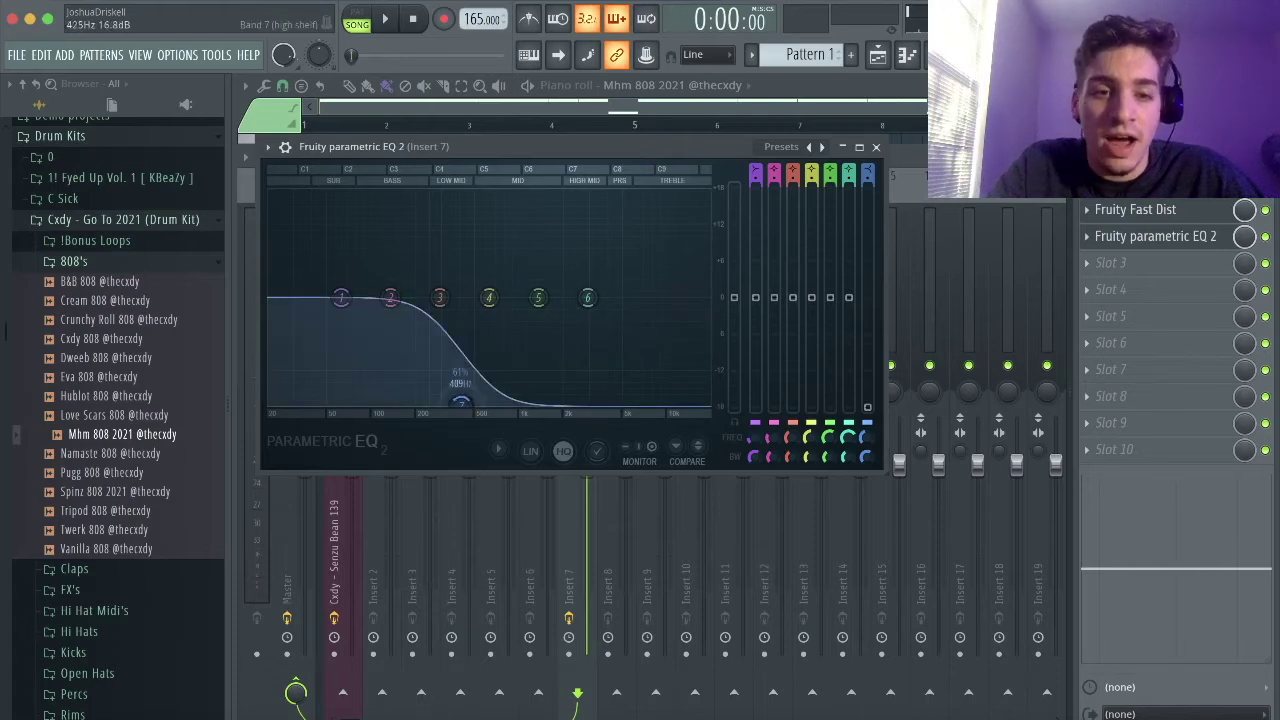
left_click(876, 147)
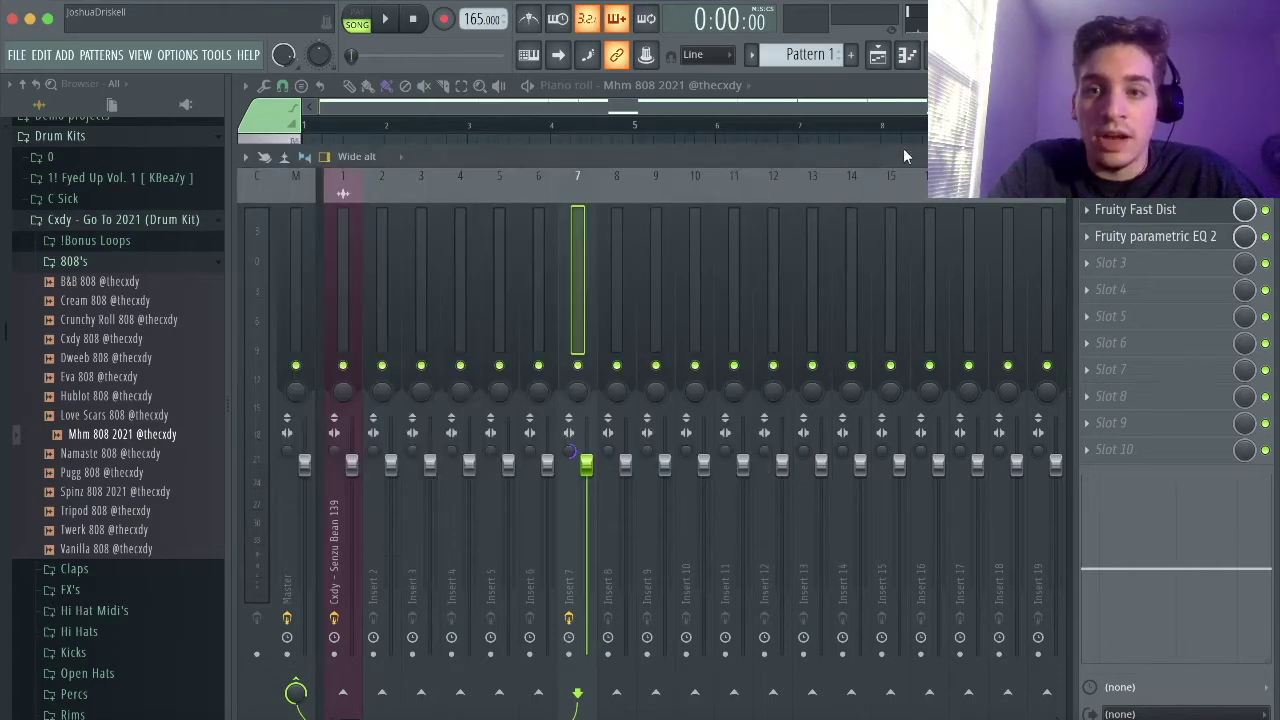
Step: Compare distortion types A and B in Insert 7's Fruity Fast Dist during playback, settling on type B with a 50% threshold
left_click(1135, 211)
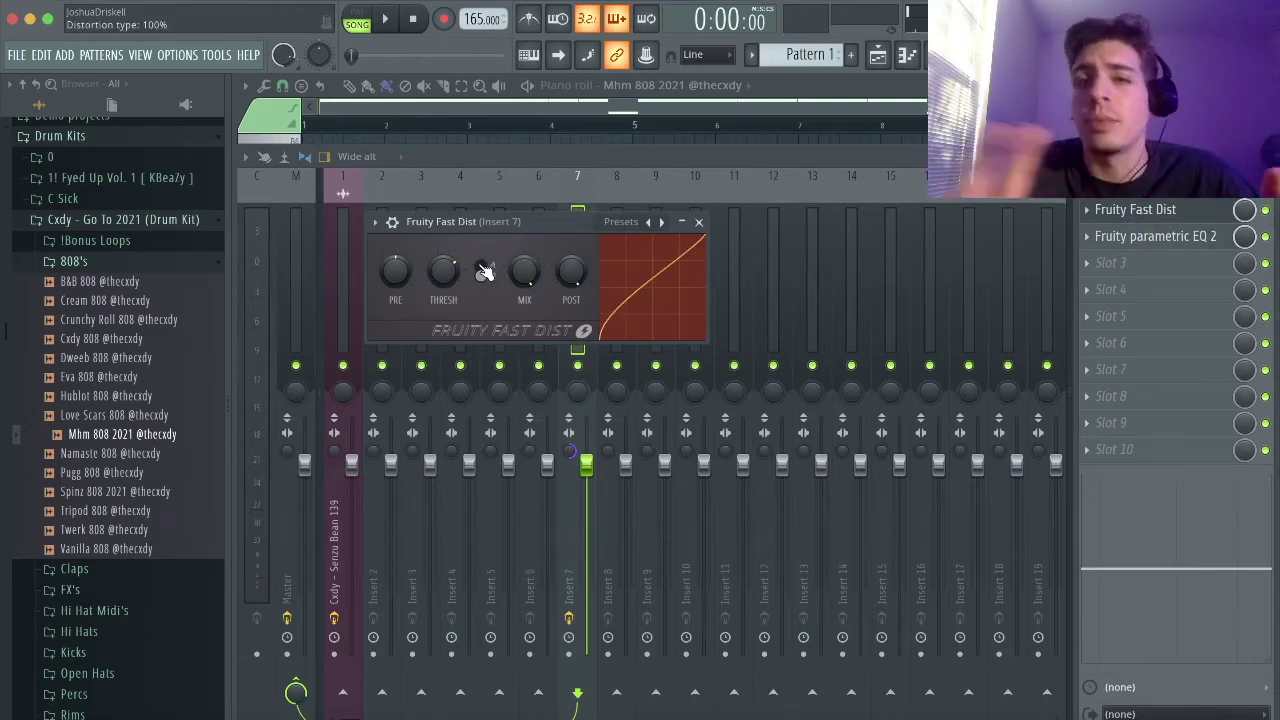
left_click_drag(443, 270, 443, 240)
left_click_drag(452, 283, 452, 300)
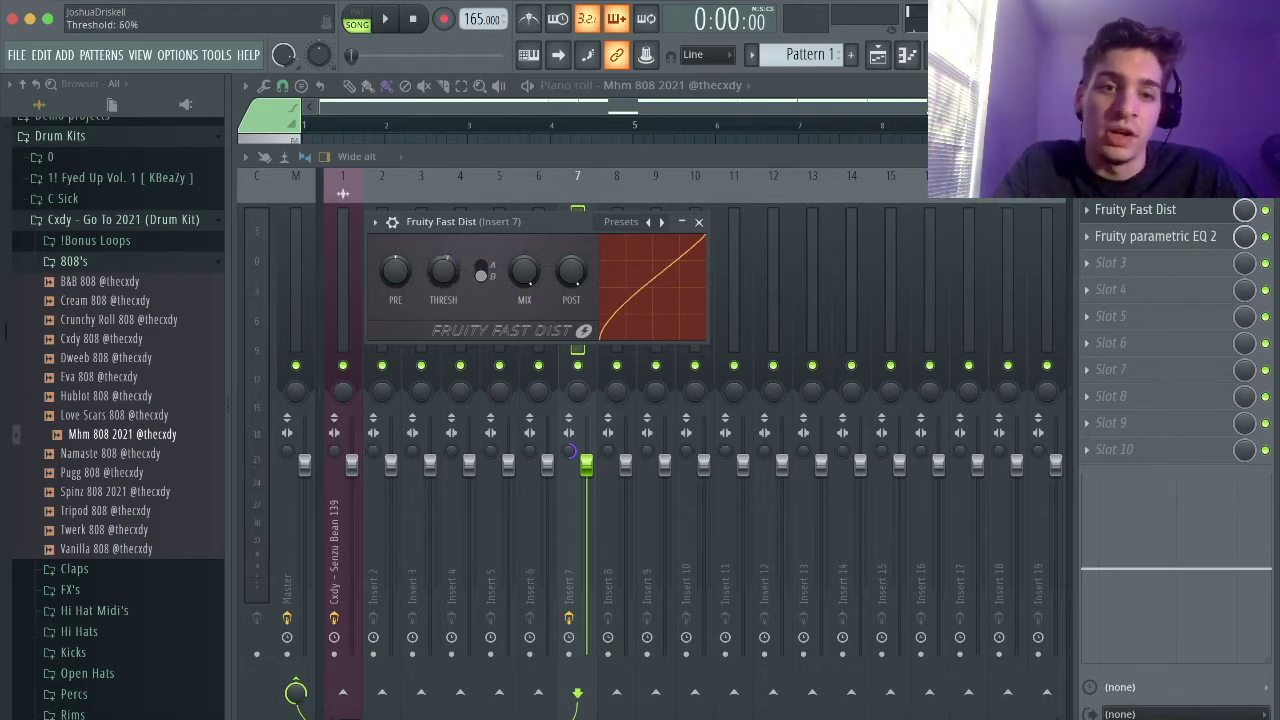
left_click(481, 272)
key("space")
left_click_drag(443, 270, 443, 245)
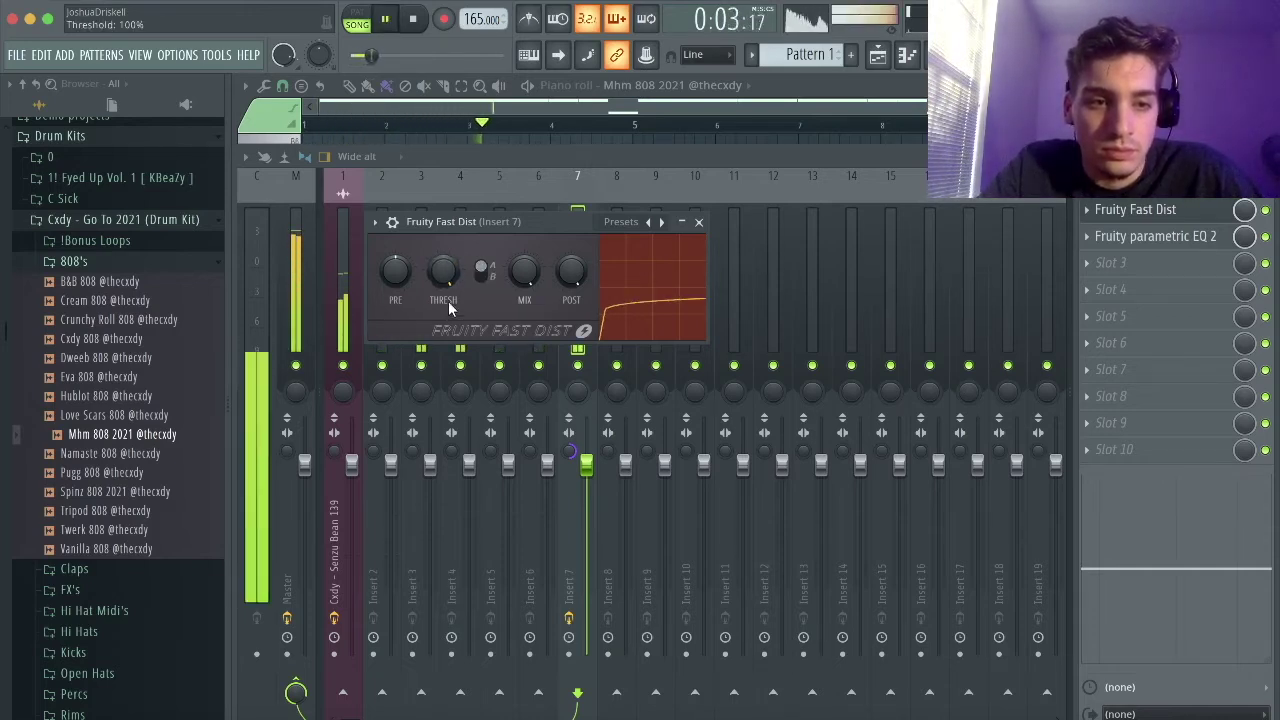
left_click(484, 276)
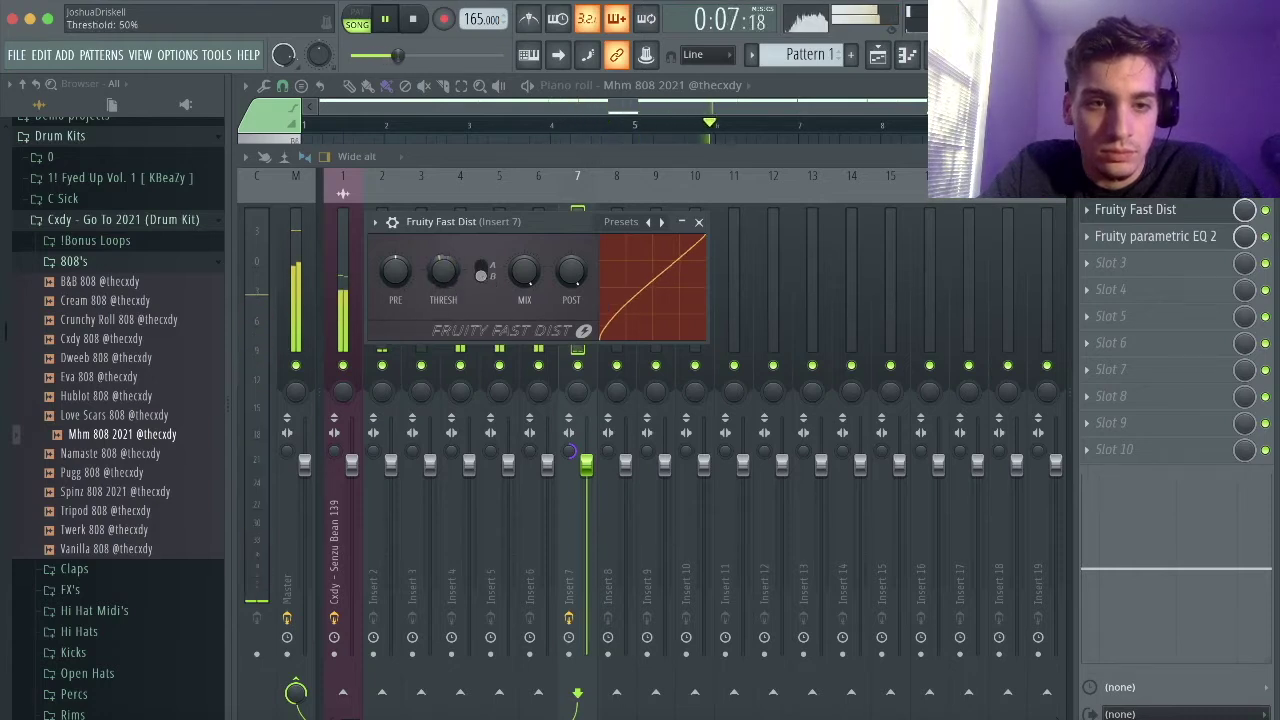
left_click(488, 276)
left_click(488, 277)
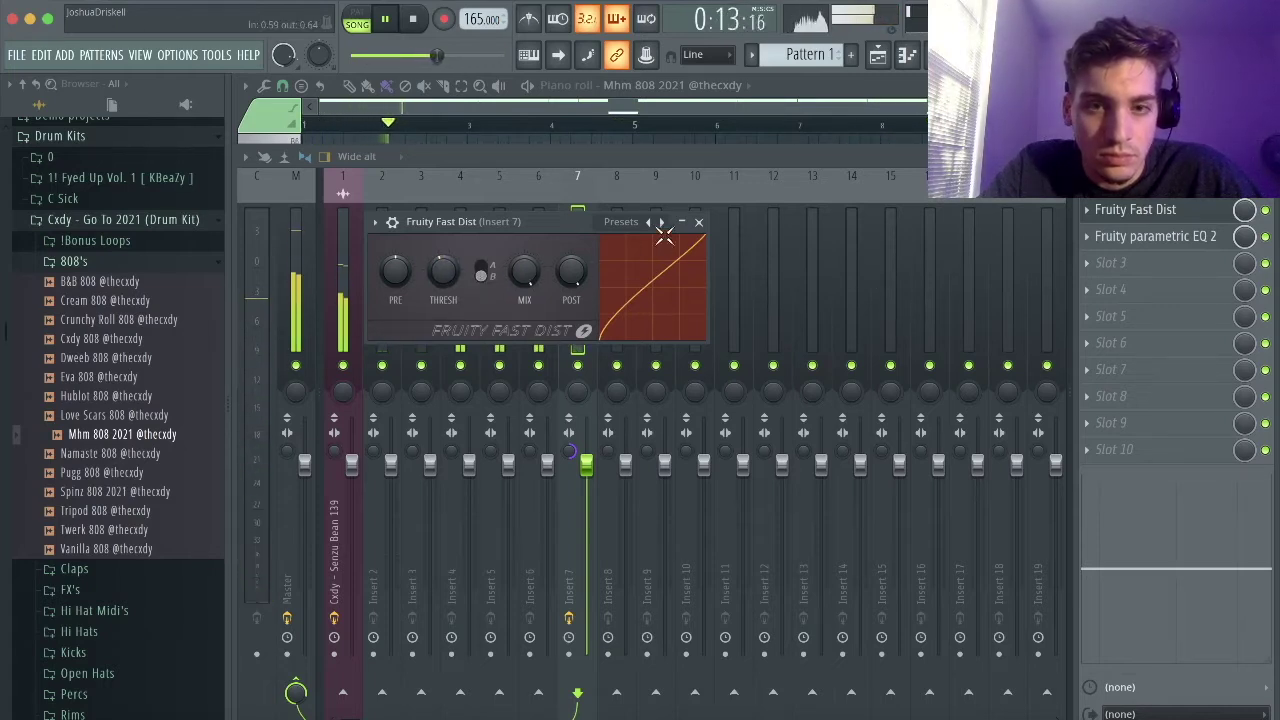
left_click(698, 221)
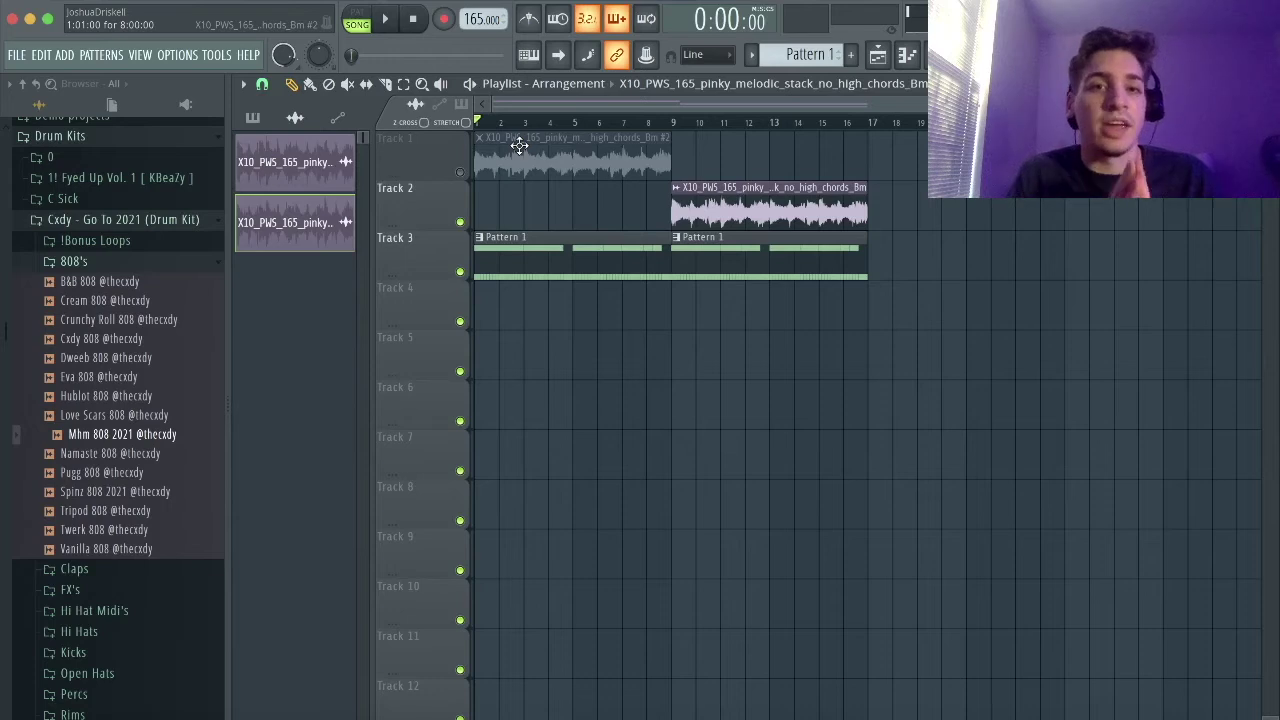
Step: Play the arrangement and set the stereo separation of the kick's Insert 3 to 70% merged in the mixer
key("space")
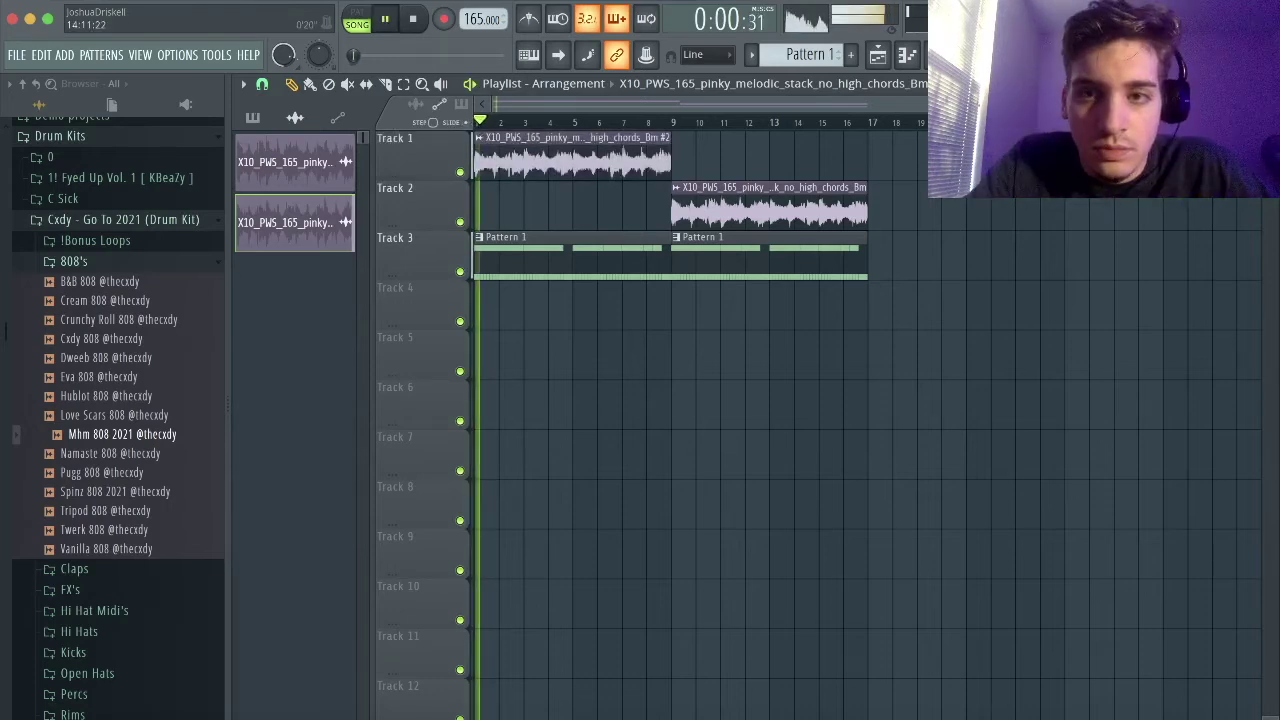
key("F9")
left_click(427, 445)
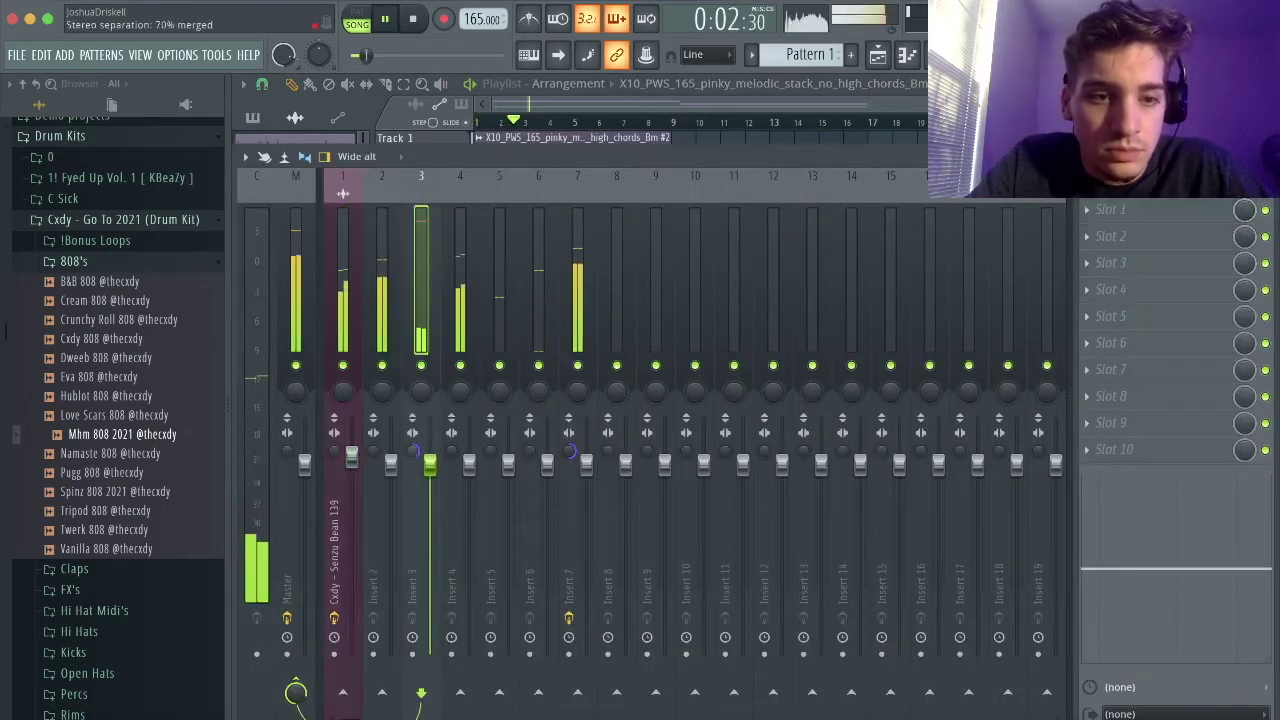
Step: Lower the hi-hat and open-hat volumes on Inserts 4 and 5, and pan the two slightly to opposite sides
left_click_drag(469, 461, 469, 493)
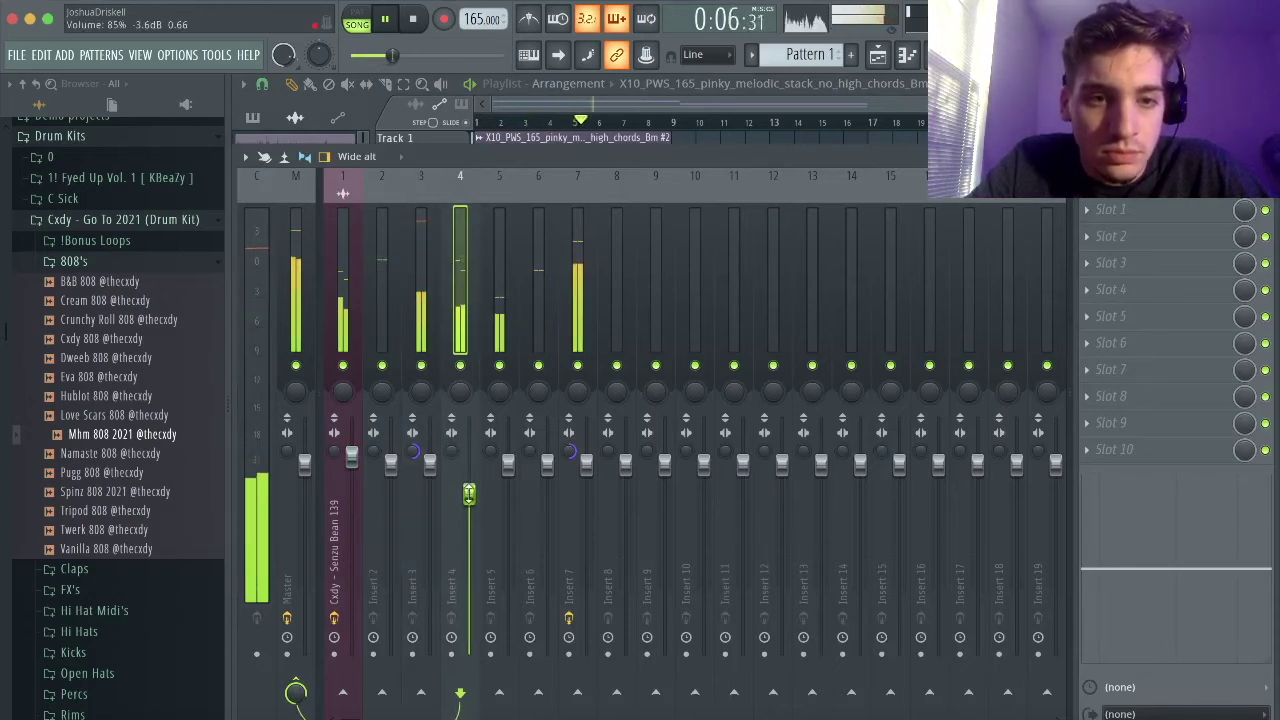
left_click_drag(508, 461, 508, 480)
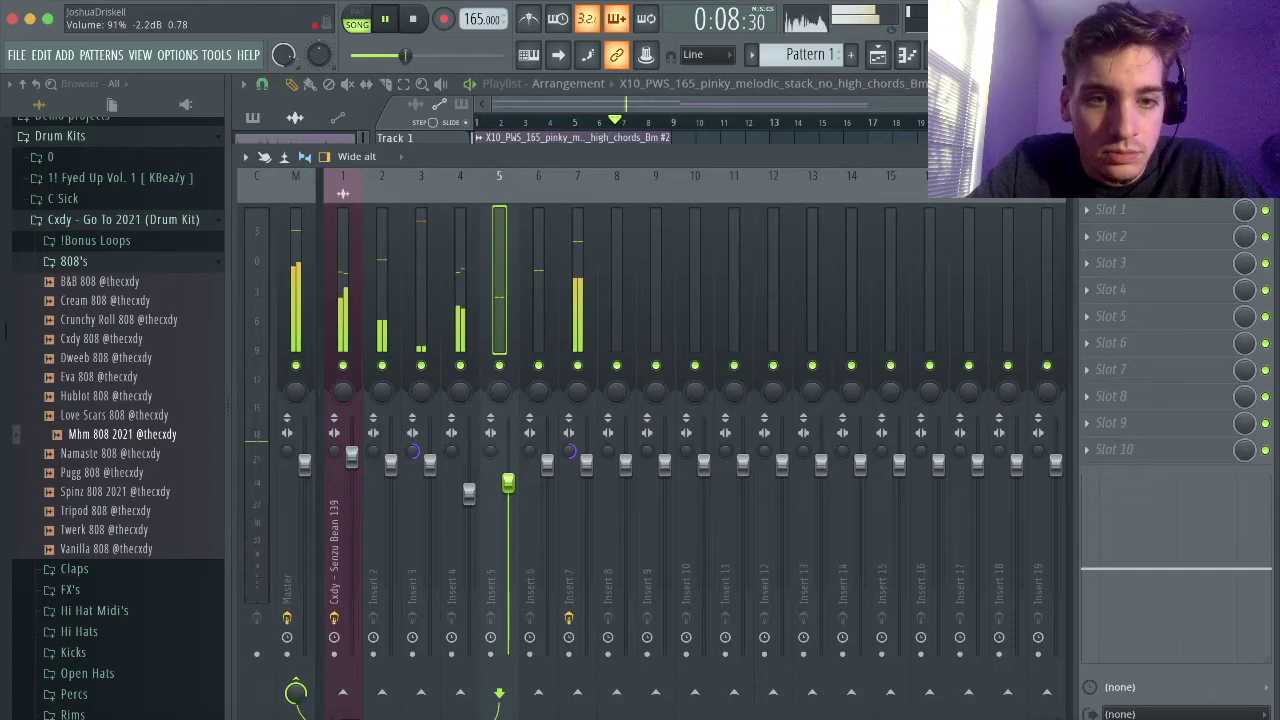
left_click(478, 493)
left_click_drag(478, 493, 508, 487)
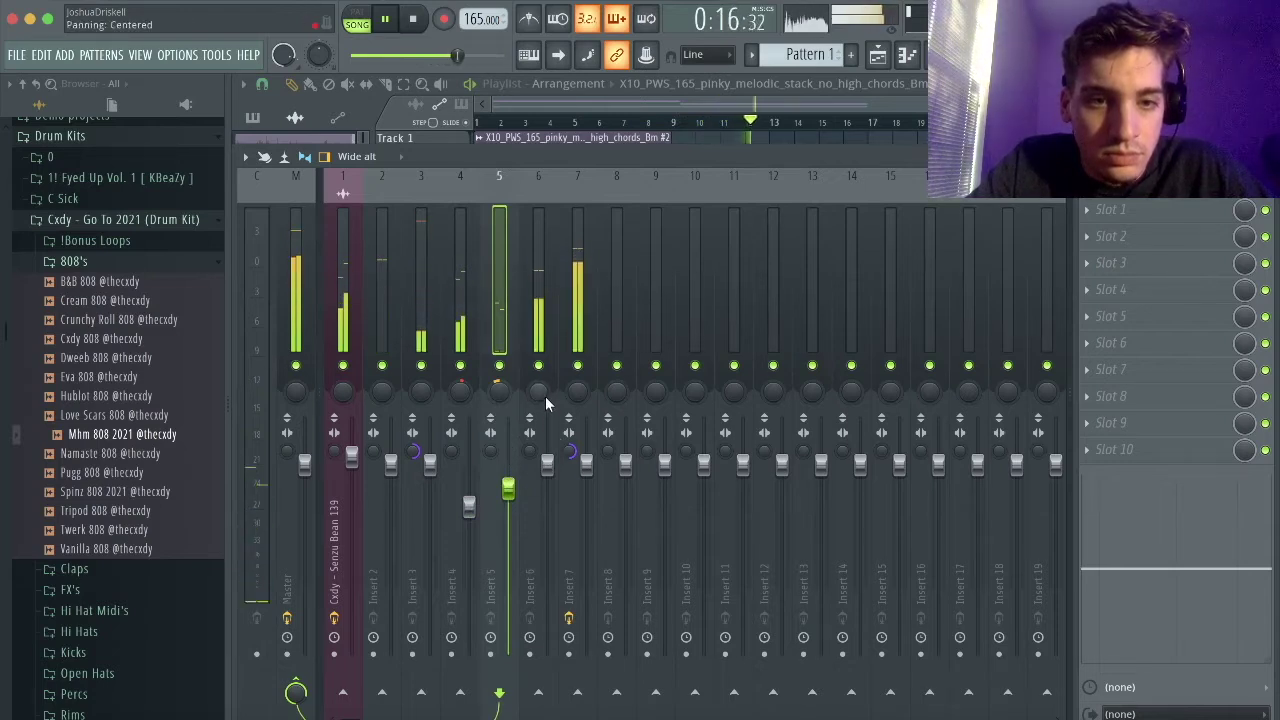
Step: Raise the snare's Insert 2 to 105% volume, and slightly lower the melody's Insert 1 and the second snare's Insert 6
left_click_drag(391, 461, 391, 455)
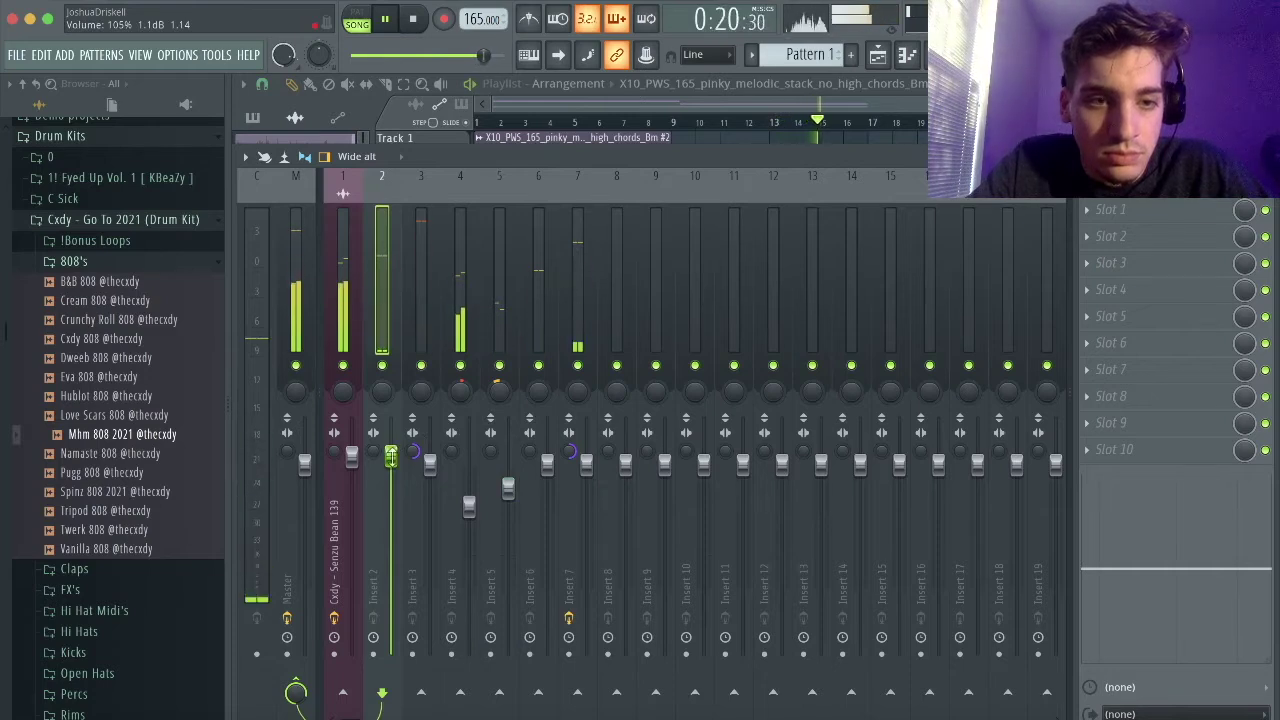
left_click(352, 458)
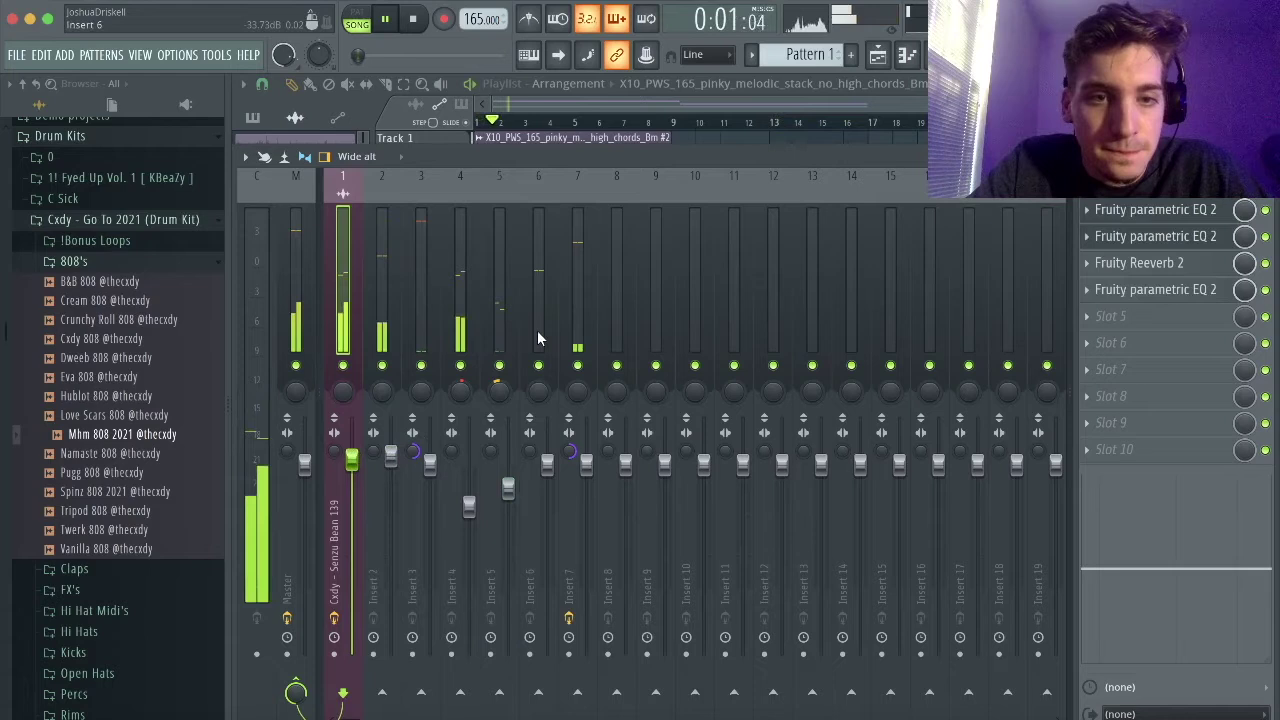
left_click_drag(549, 458, 547, 474)
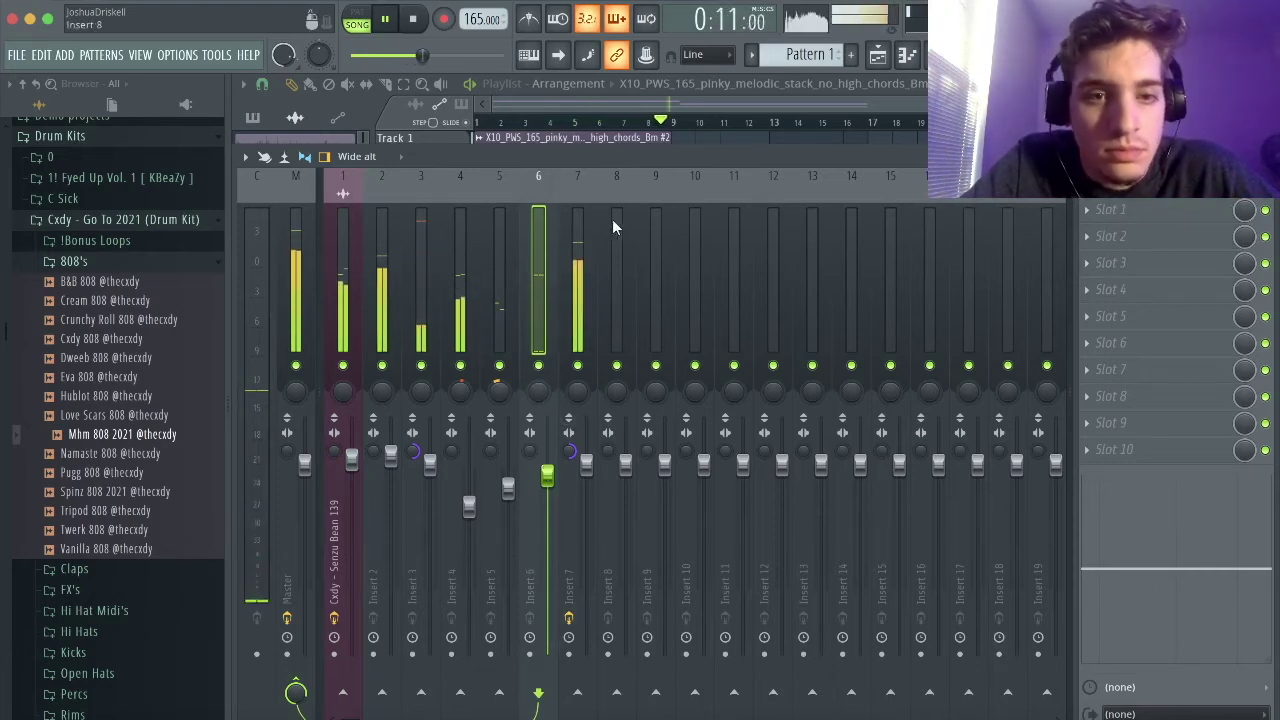
Step: Check the full channel rack patterns while the mix plays, and return to the mixer
left_click(923, 61)
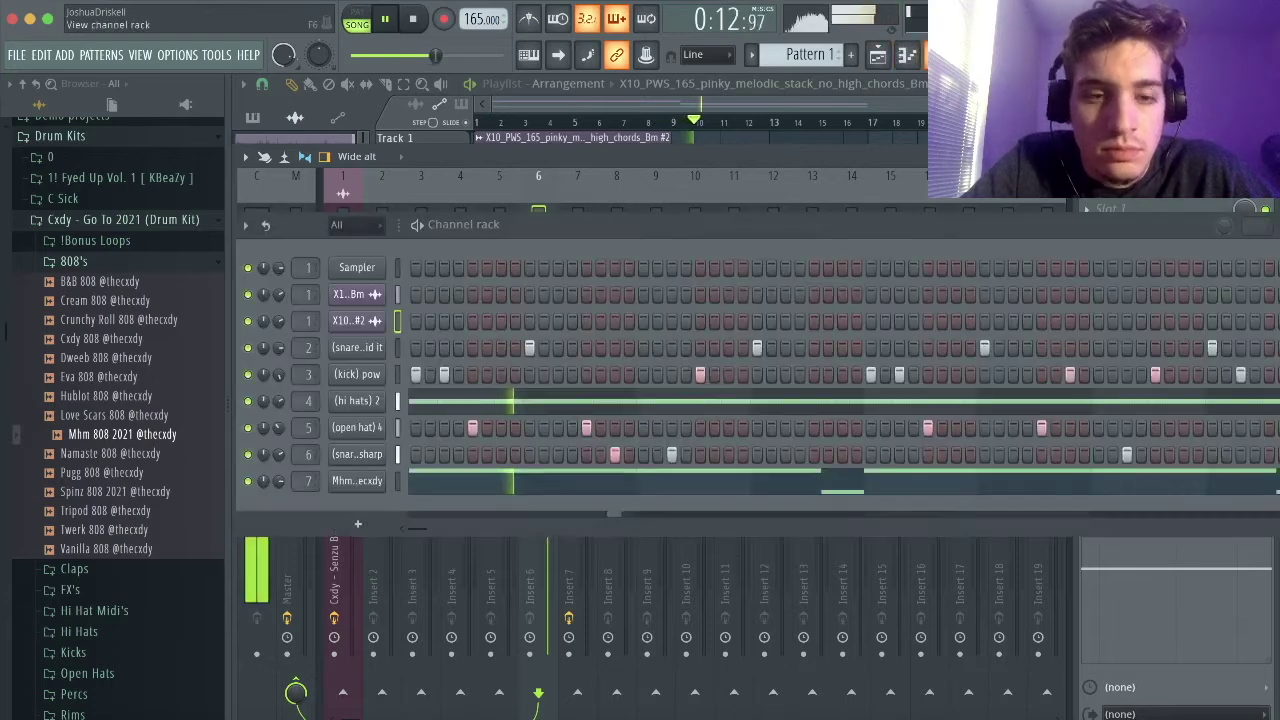
left_click_drag(940, 226, 854, 224)
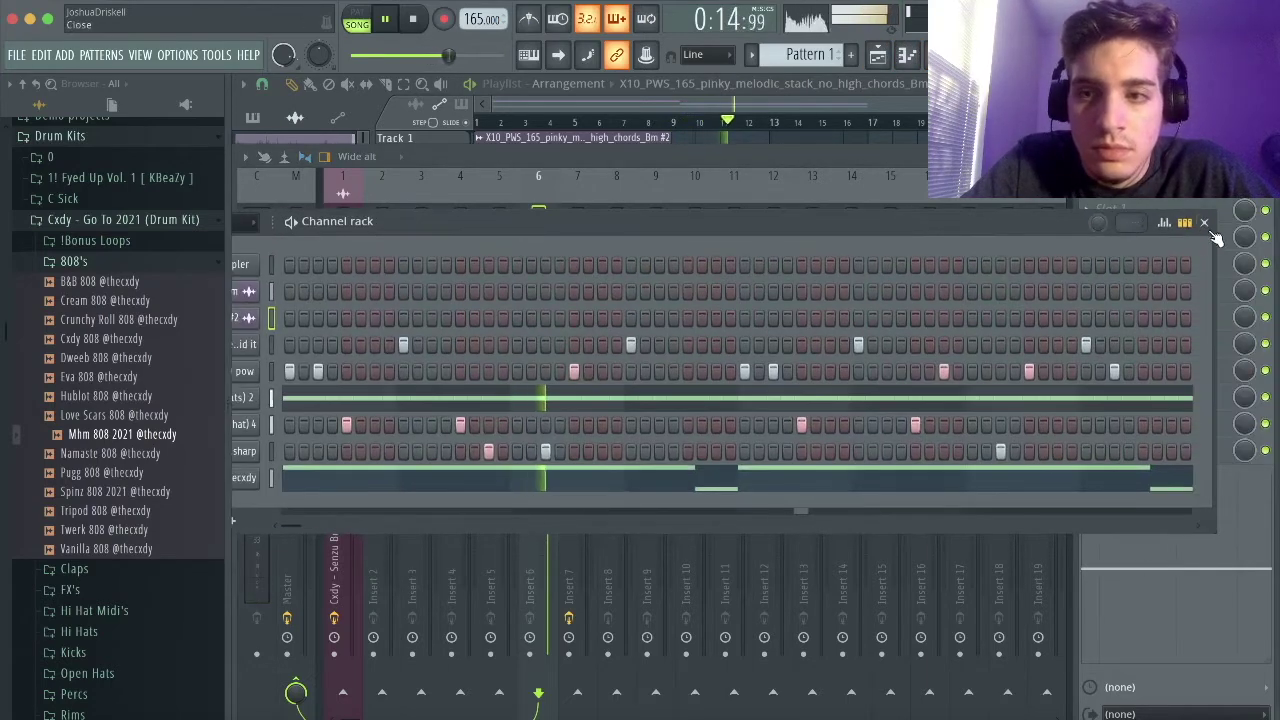
left_click(1207, 225)
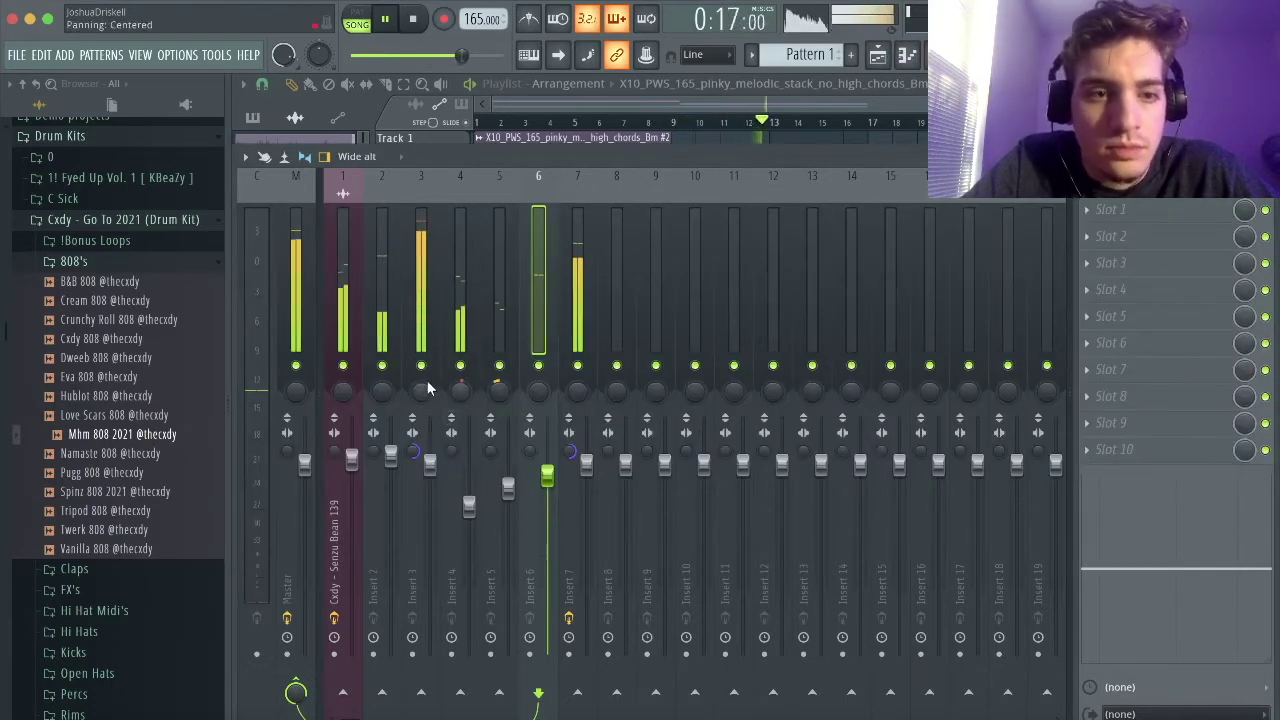
Step: Stop playback, review the mixer levels and the melody insert's effects, and return to the playlist
key("space")
left_click(908, 57)
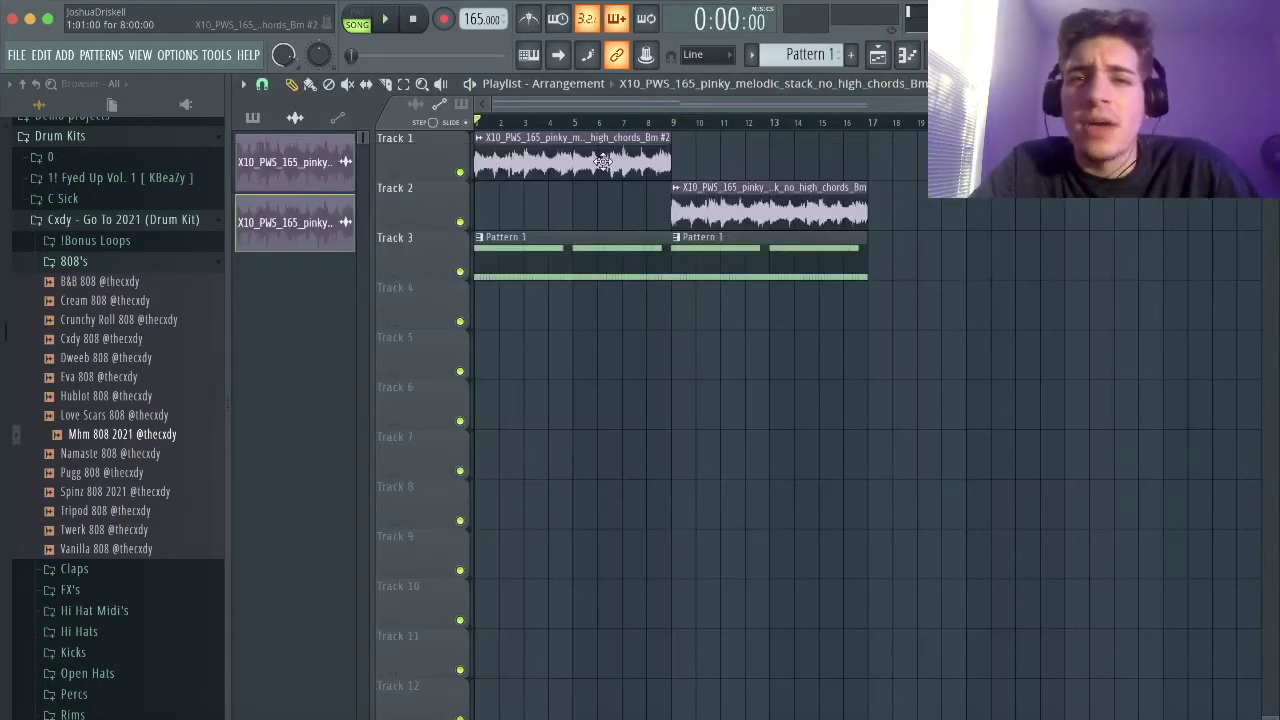
key("F9")
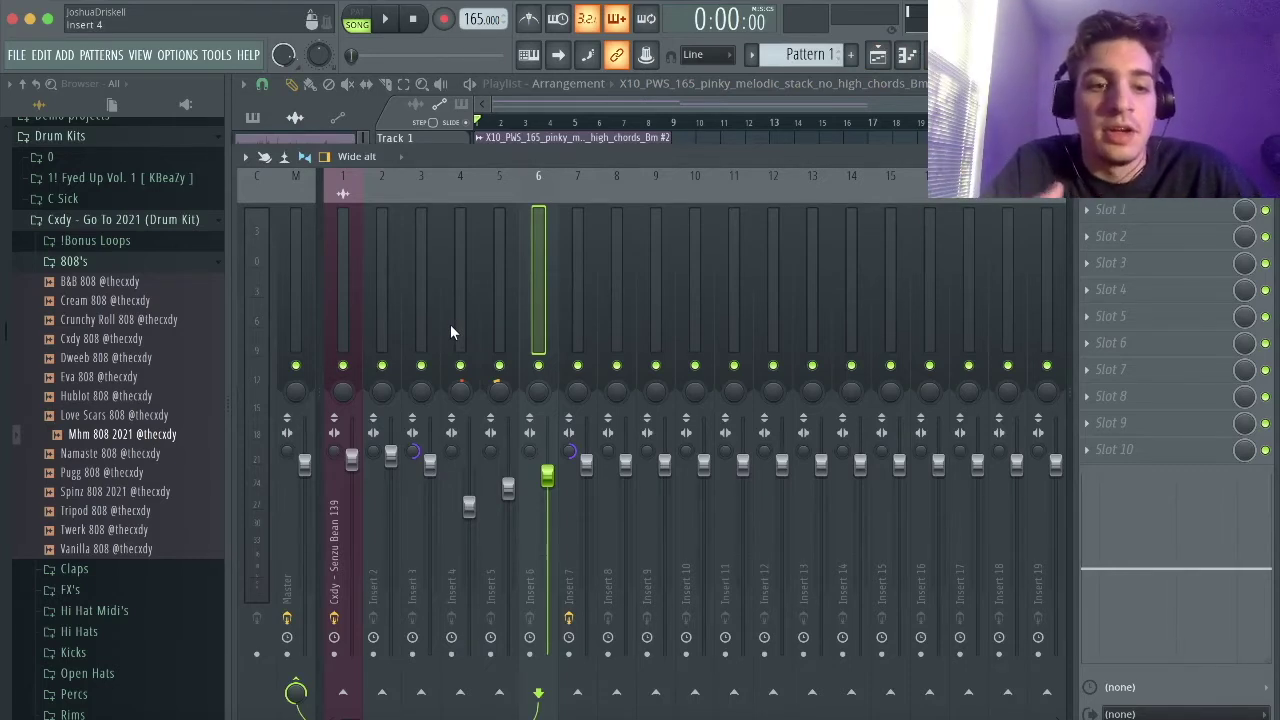
left_click(356, 284)
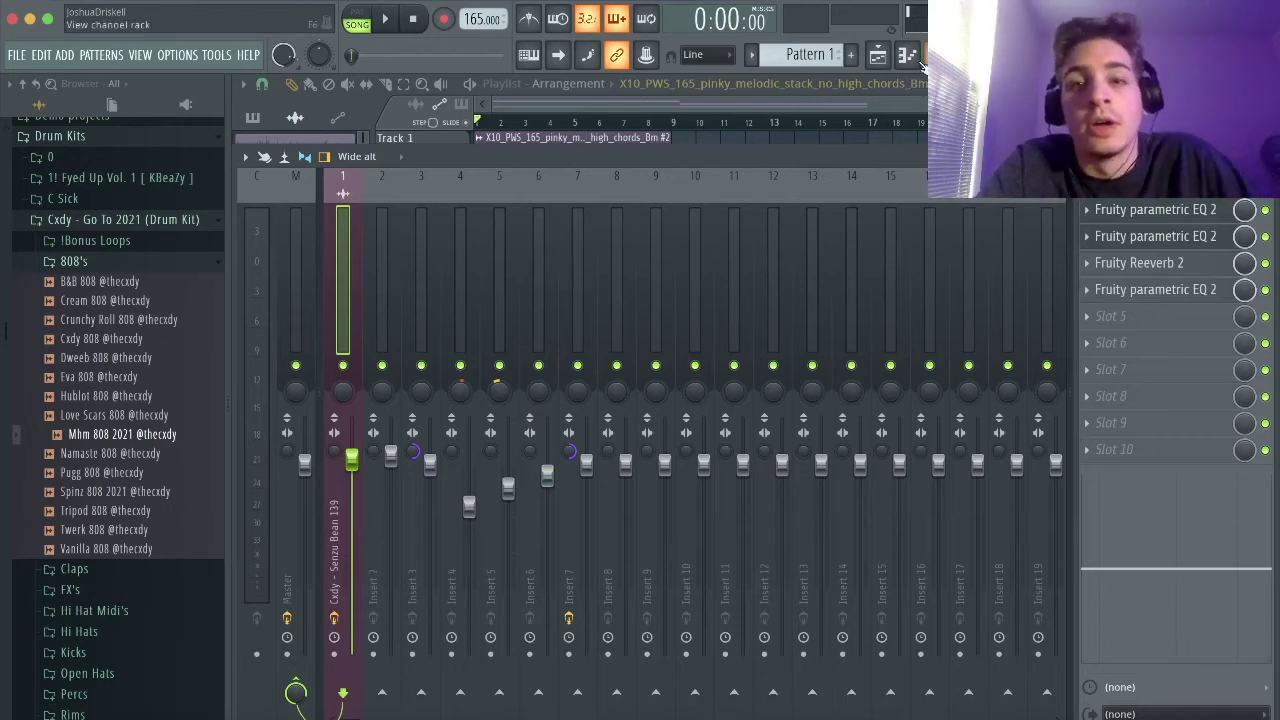
left_click(878, 56)
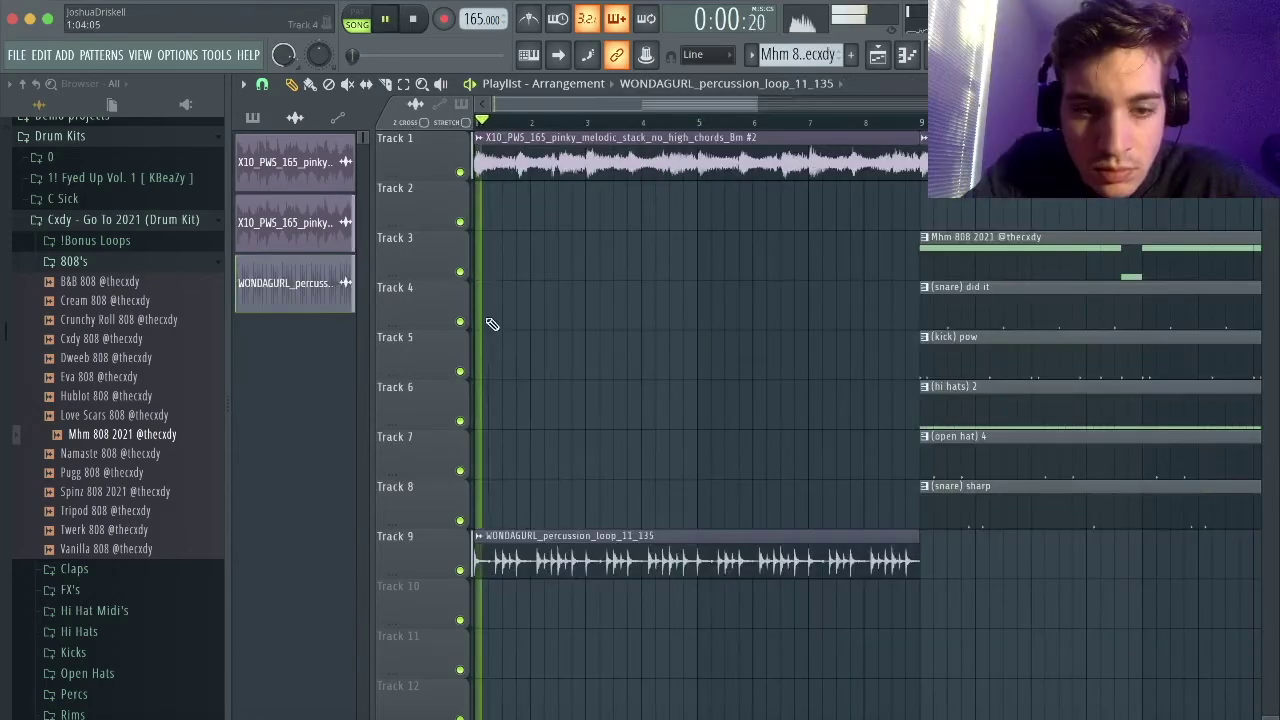
Step: Route the WONDAGURL percussion loop to mixer track 8 in its sample settings and play the song from the start
double_click(514, 557)
key("space")
left_click_drag(600, 172, 600, 182)
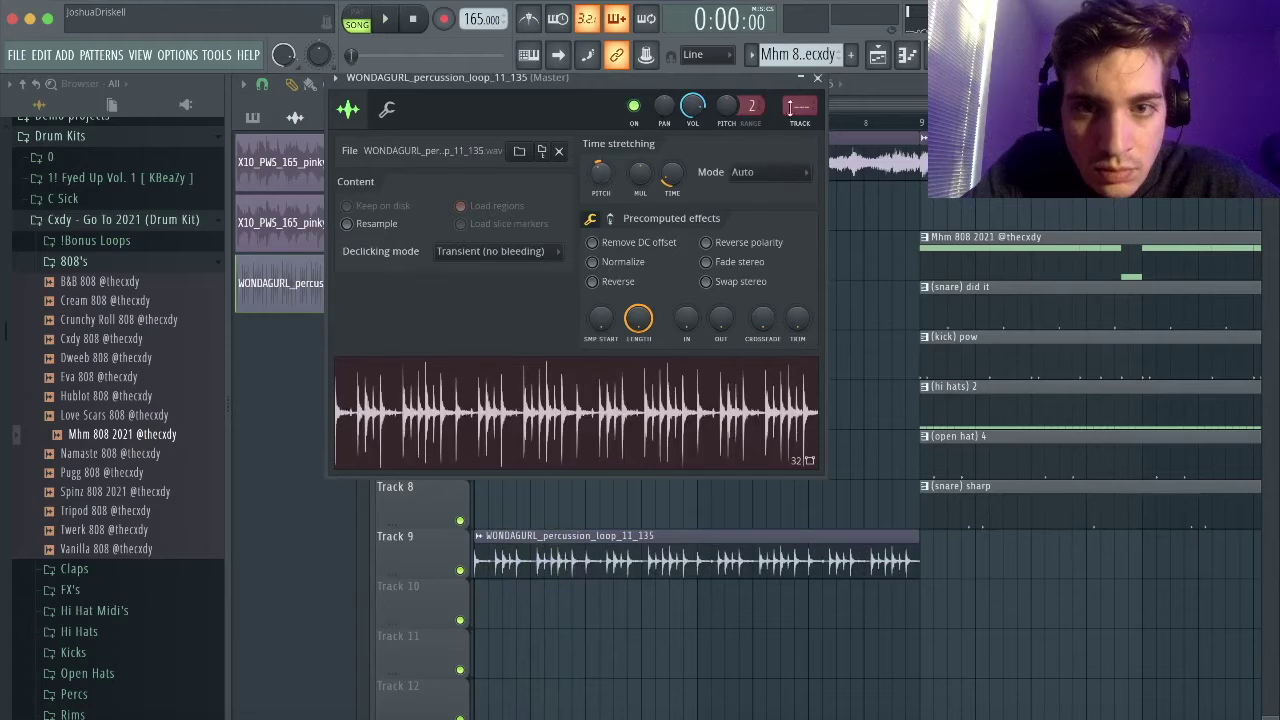
key("space")
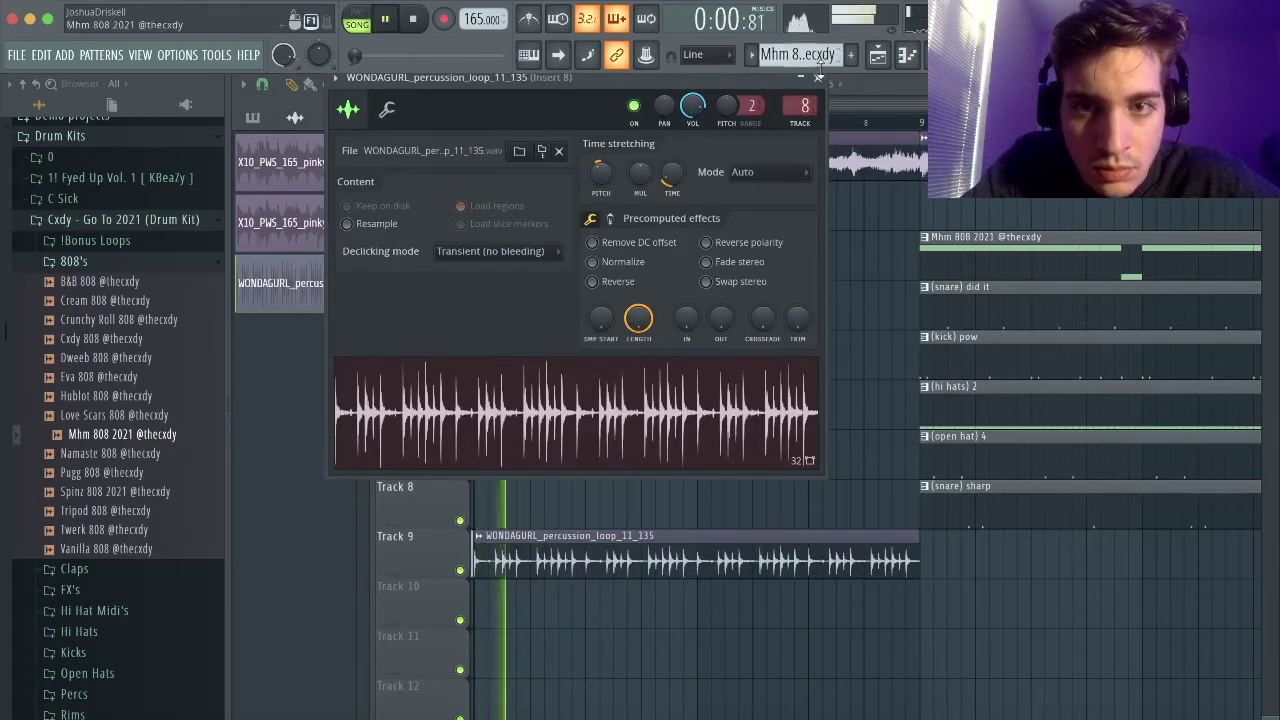
Step: Check the percussion loop's signal on Insert 8 in the mixer, return to the playlist and stop playback
left_click(878, 55)
left_click(965, 55)
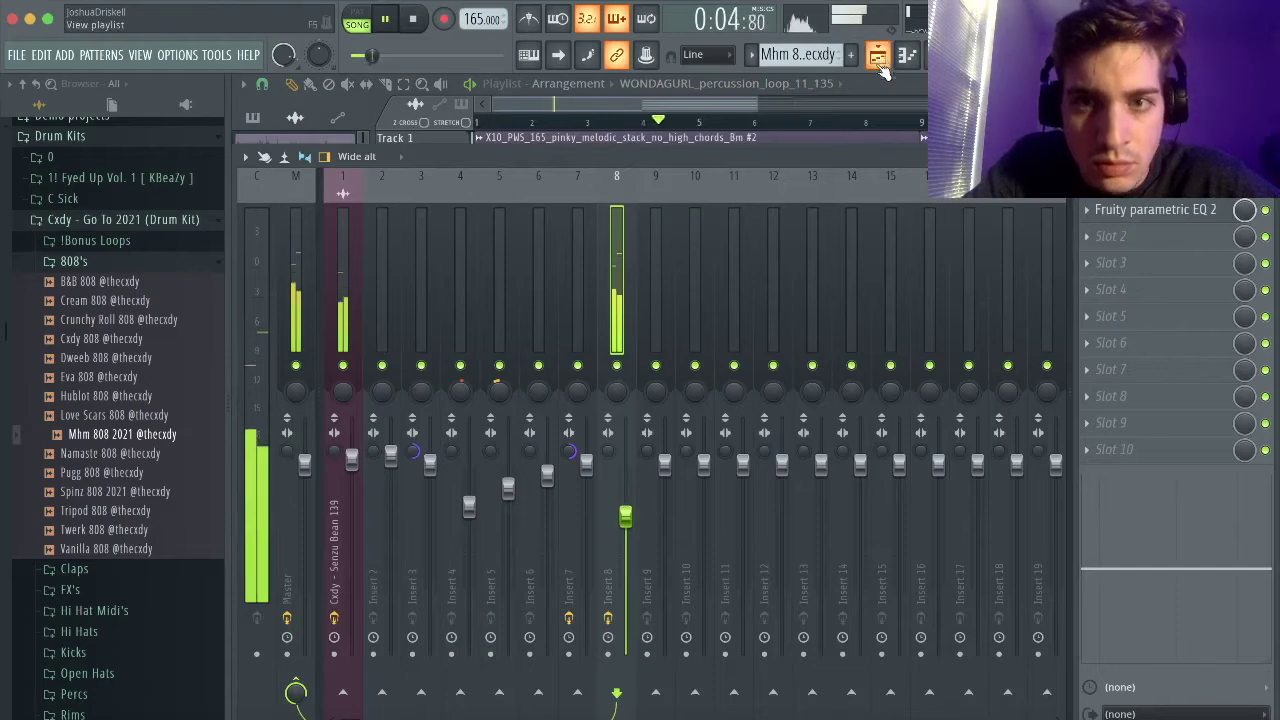
key("F9")
scroll(438, 218, "down", 2)
key("space")
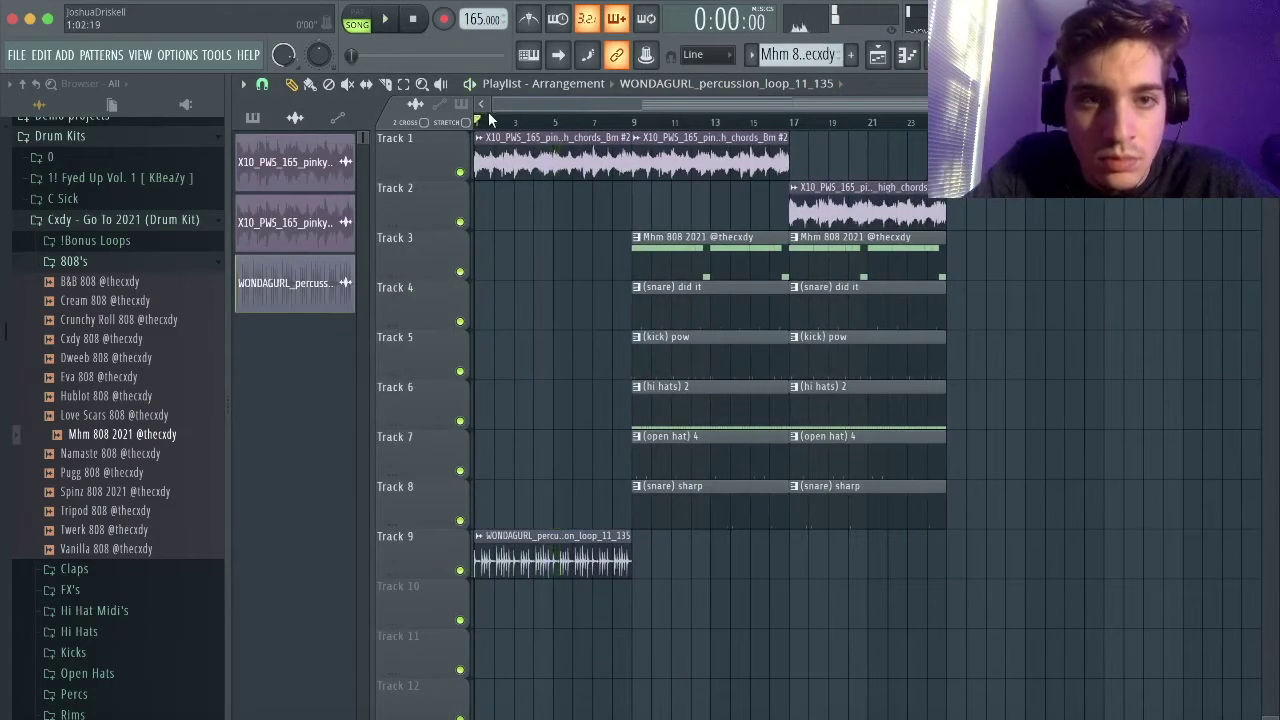
Step: Review the percussion loop clip on Track 9 and its pitch and time-stretching settings, and close its sample window
scroll(420, 205, "up", 2)
scroll(400, 193, "down", 3)
scroll(405, 193, "up", 2)
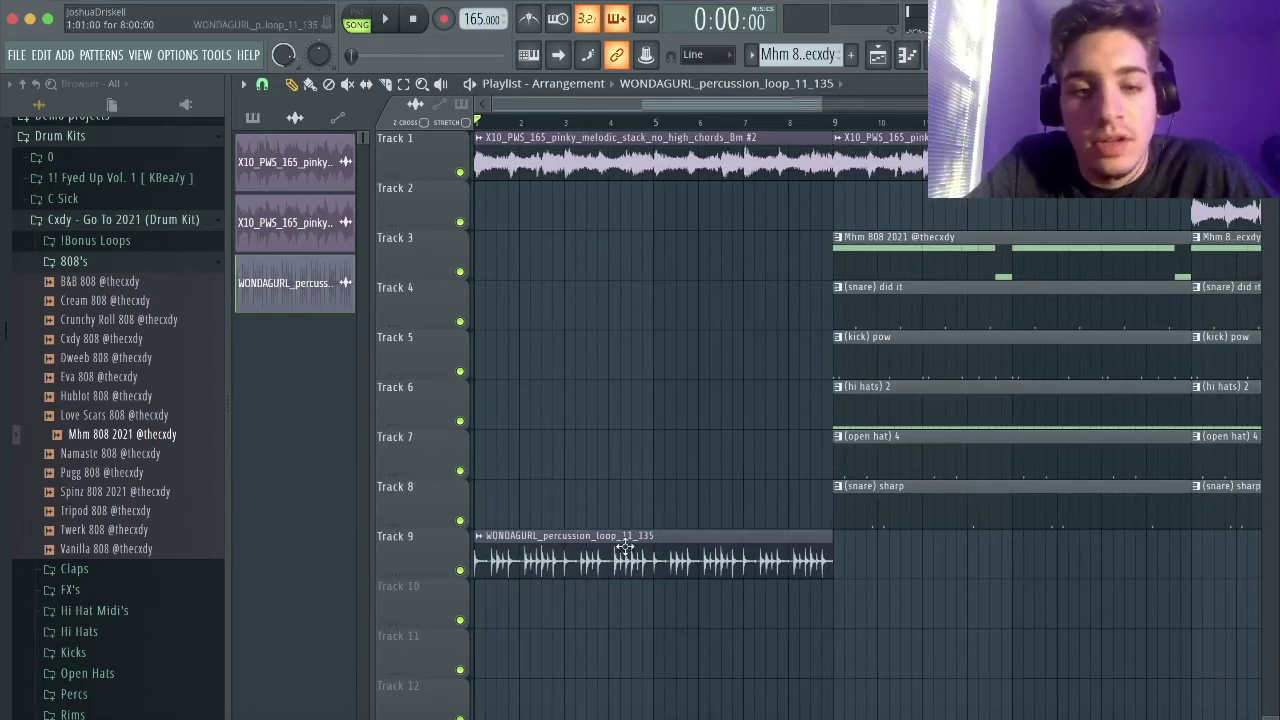
scroll(600, 535, "up", 1)
scroll(629, 534, "down", 1)
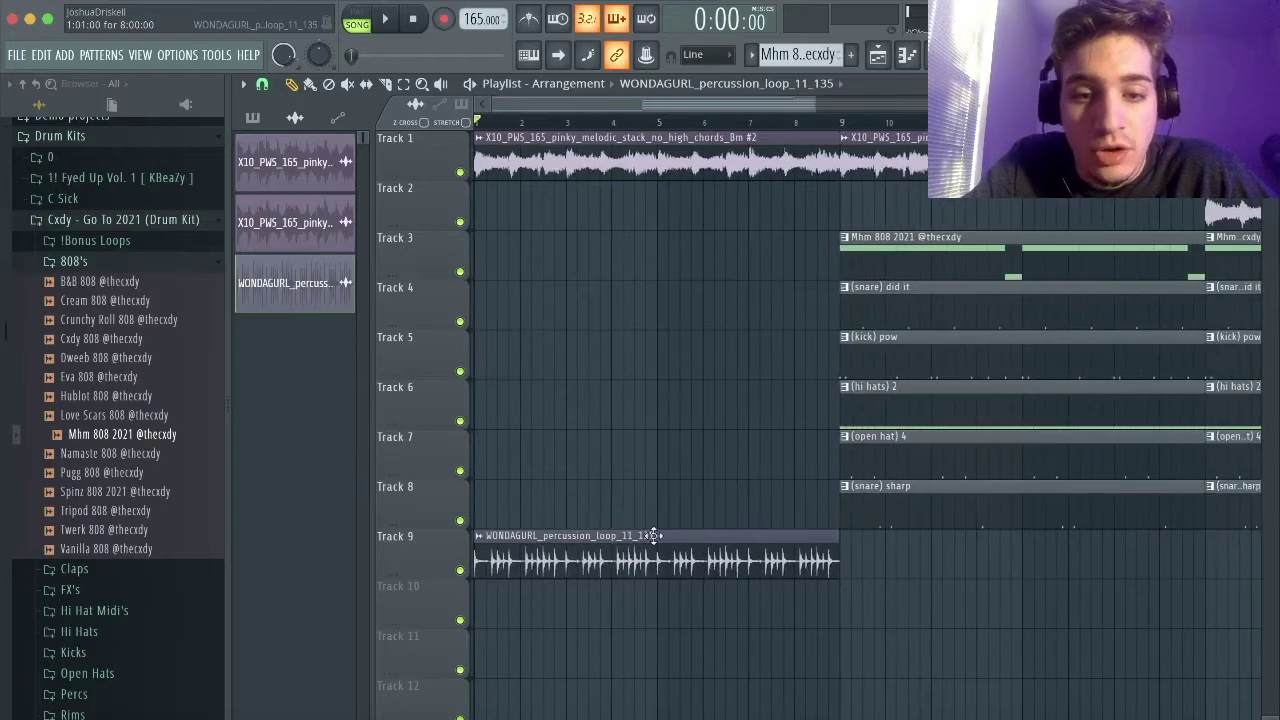
scroll(629, 414, "down", 1)
double_click(546, 565)
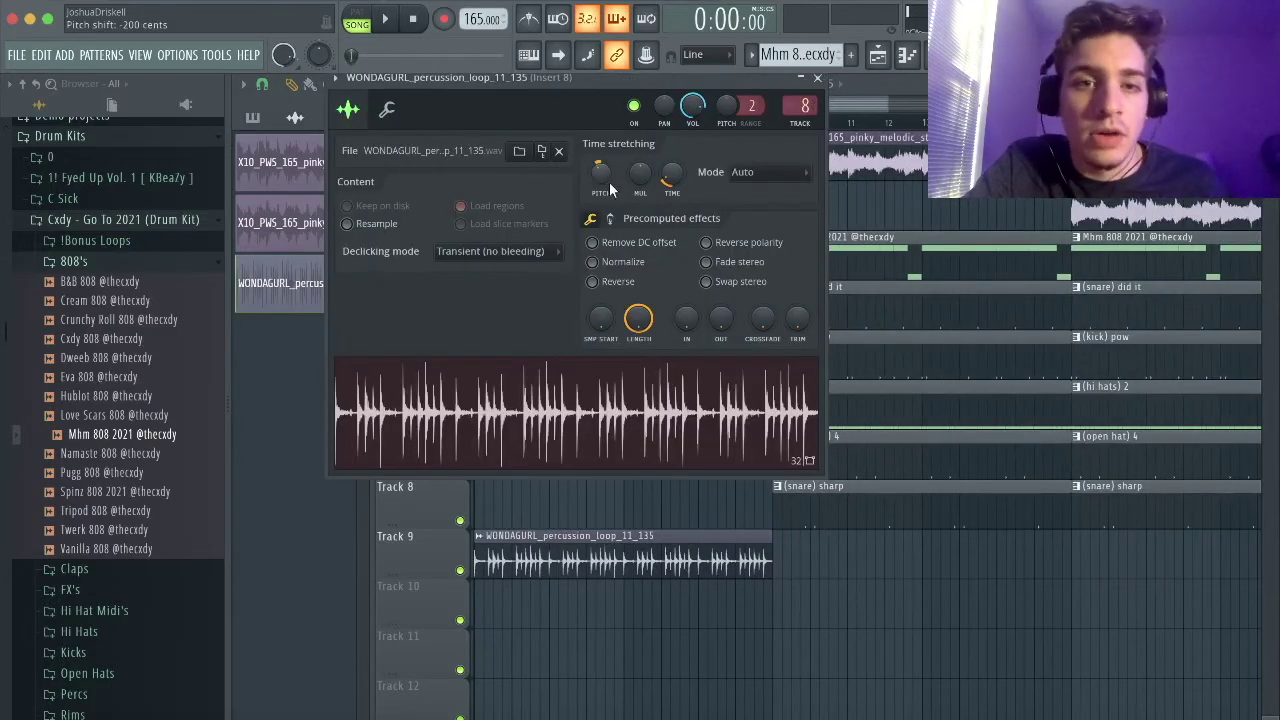
left_click(817, 77)
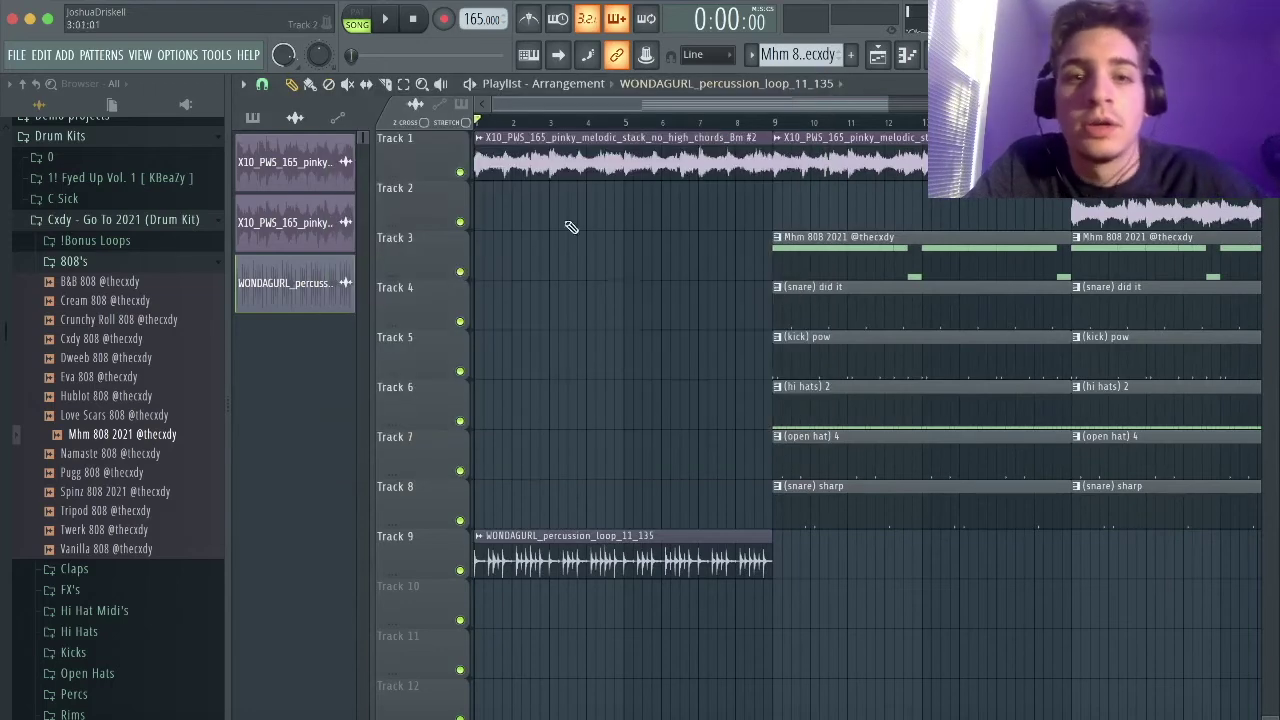
Step: Solo the percussion loop's track, inspect the high-cut curve in Insert 8's Parametric EQ 2, and restore all tracks for playback
scroll(443, 411, "up", 2)
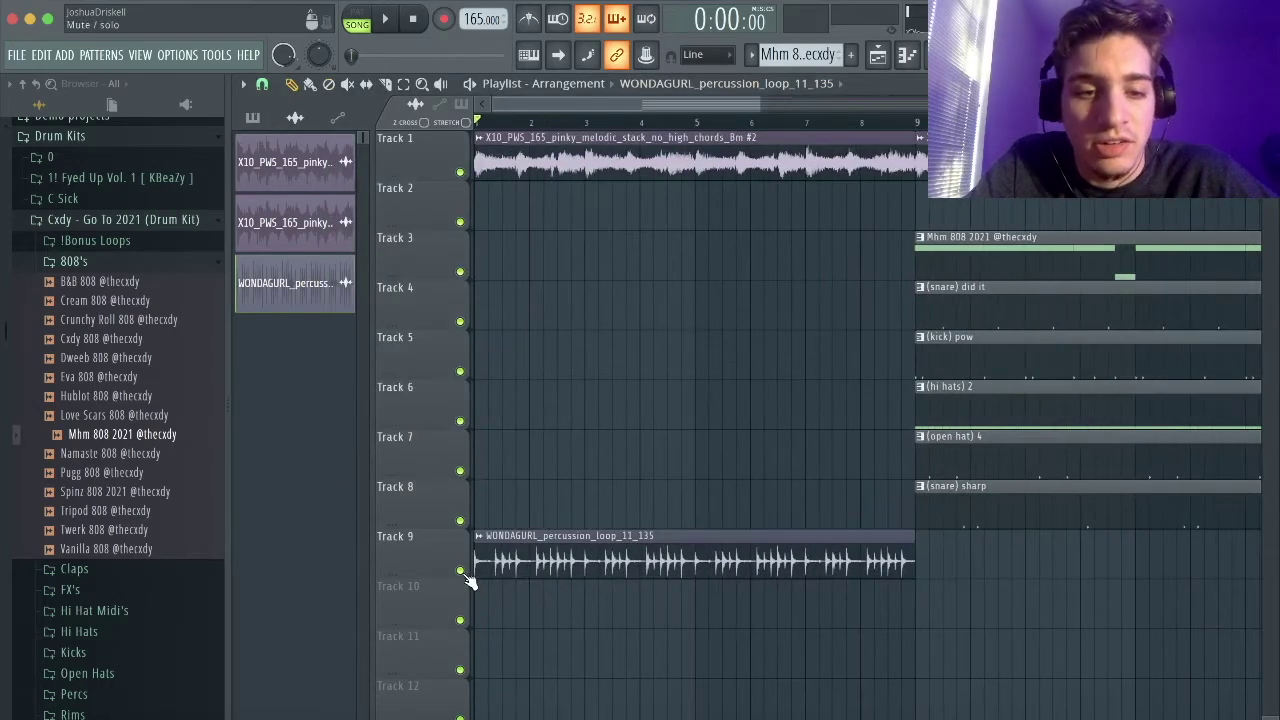
left_click(906, 54)
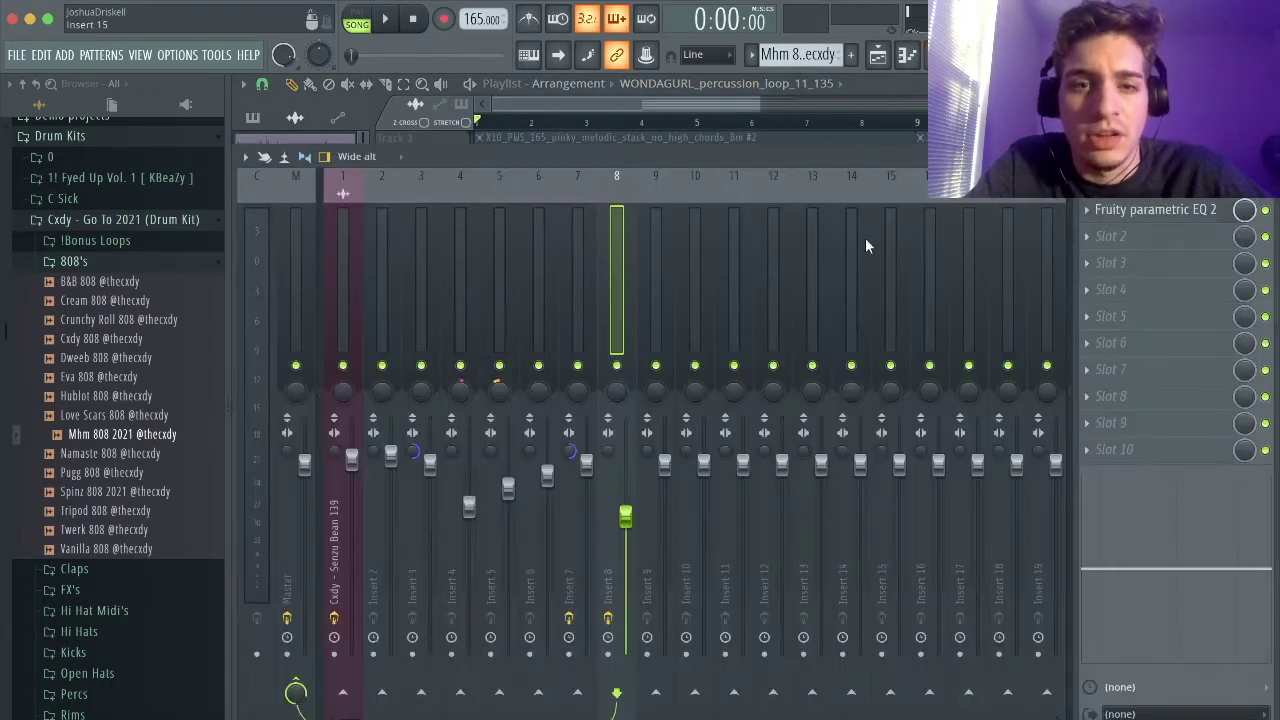
left_click(1128, 215)
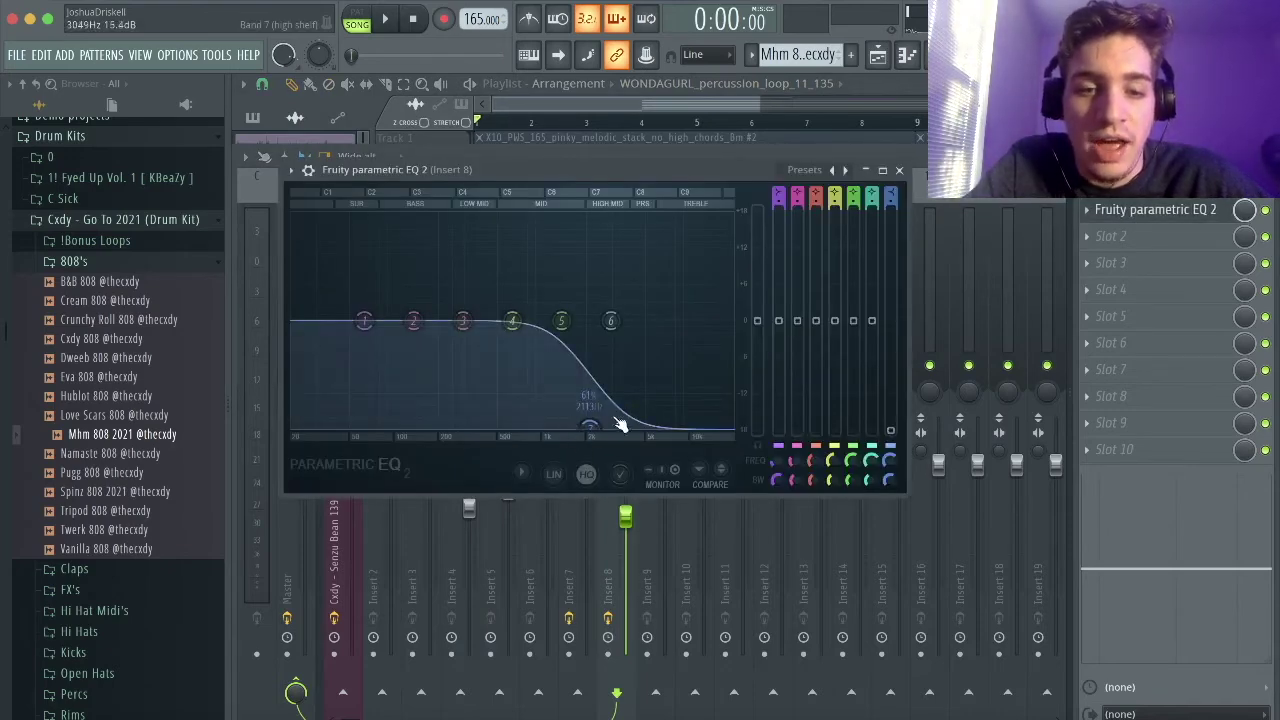
left_click(899, 170)
key("F9")
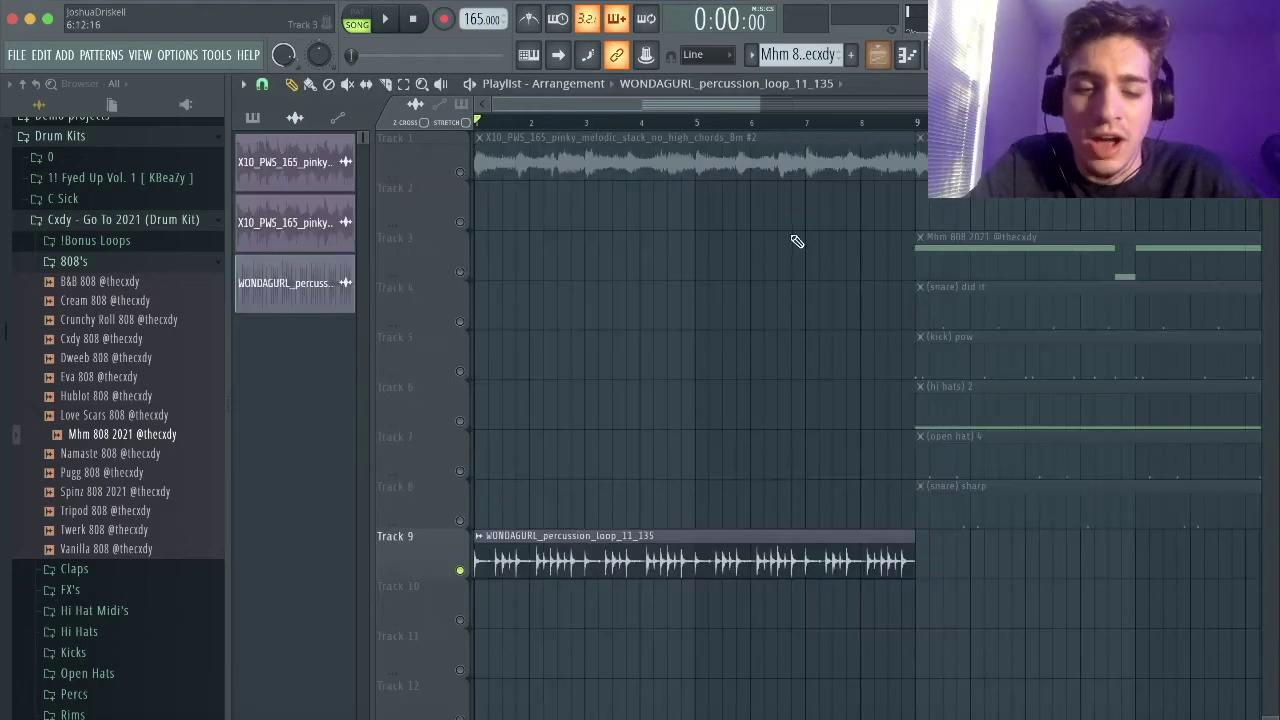
right_click(460, 173)
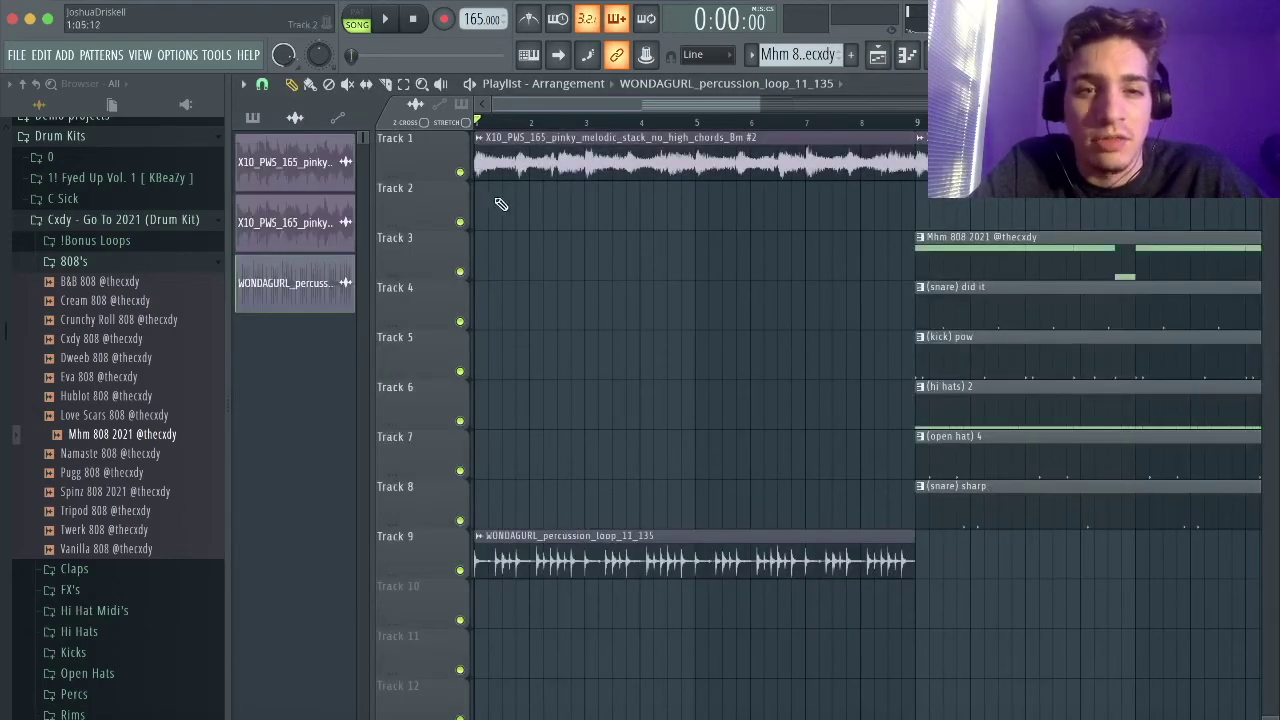
key("space")
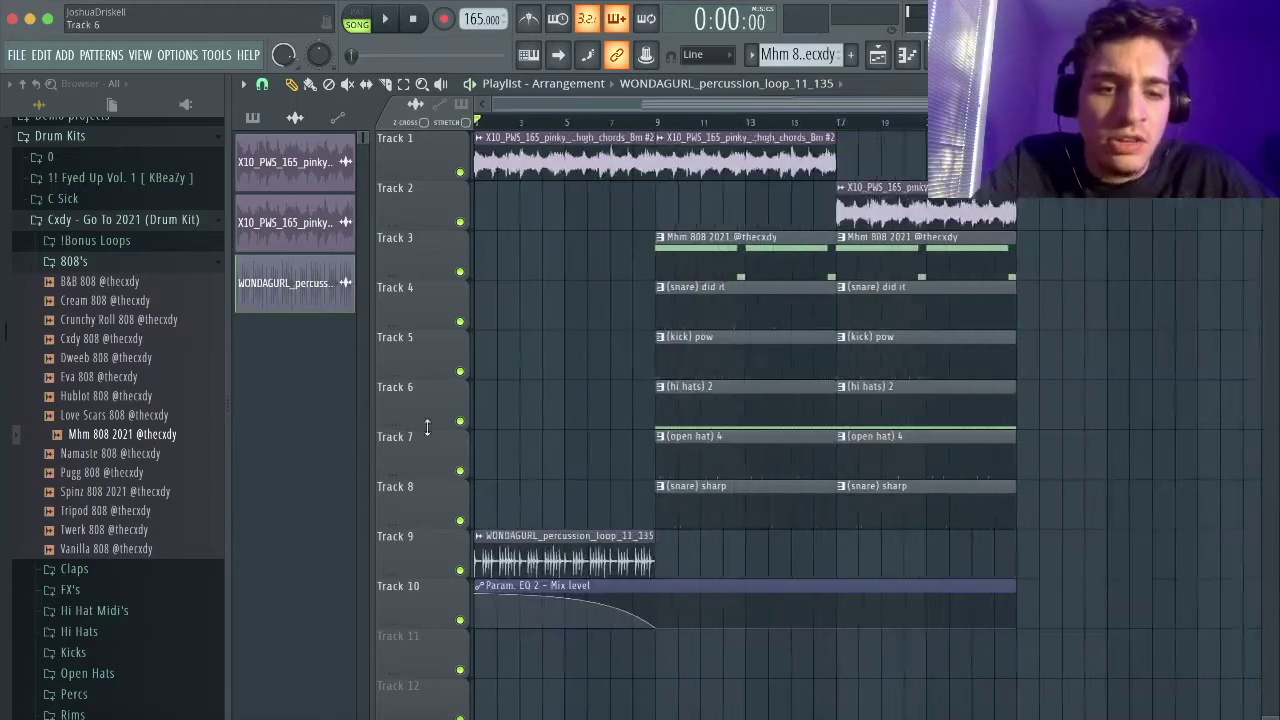
Step: Inspect the mix-level automation option and the filter curve of the melody insert's last Parametric EQ 2, and return to the playlist
scroll(427, 427, "up", 2)
scroll(596, 570, "down", 3)
scroll(513, 616, "up", 2)
scroll(510, 601, "down", 2)
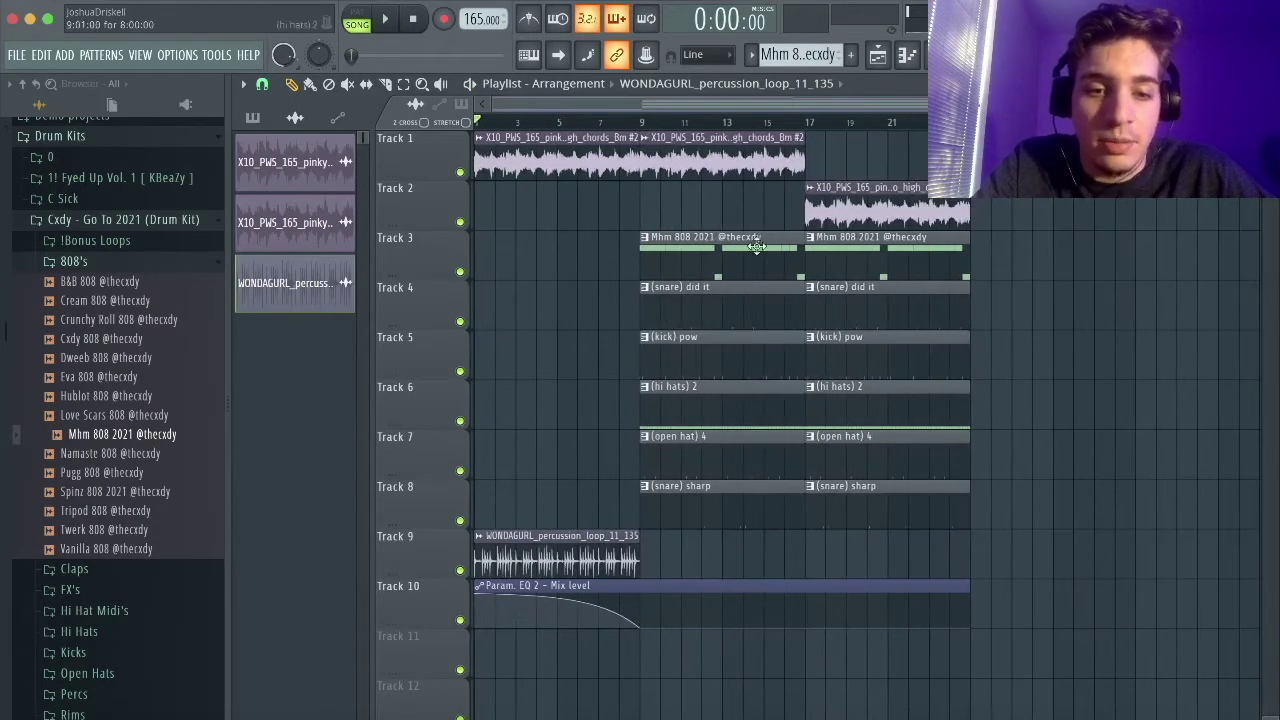
left_click(965, 55)
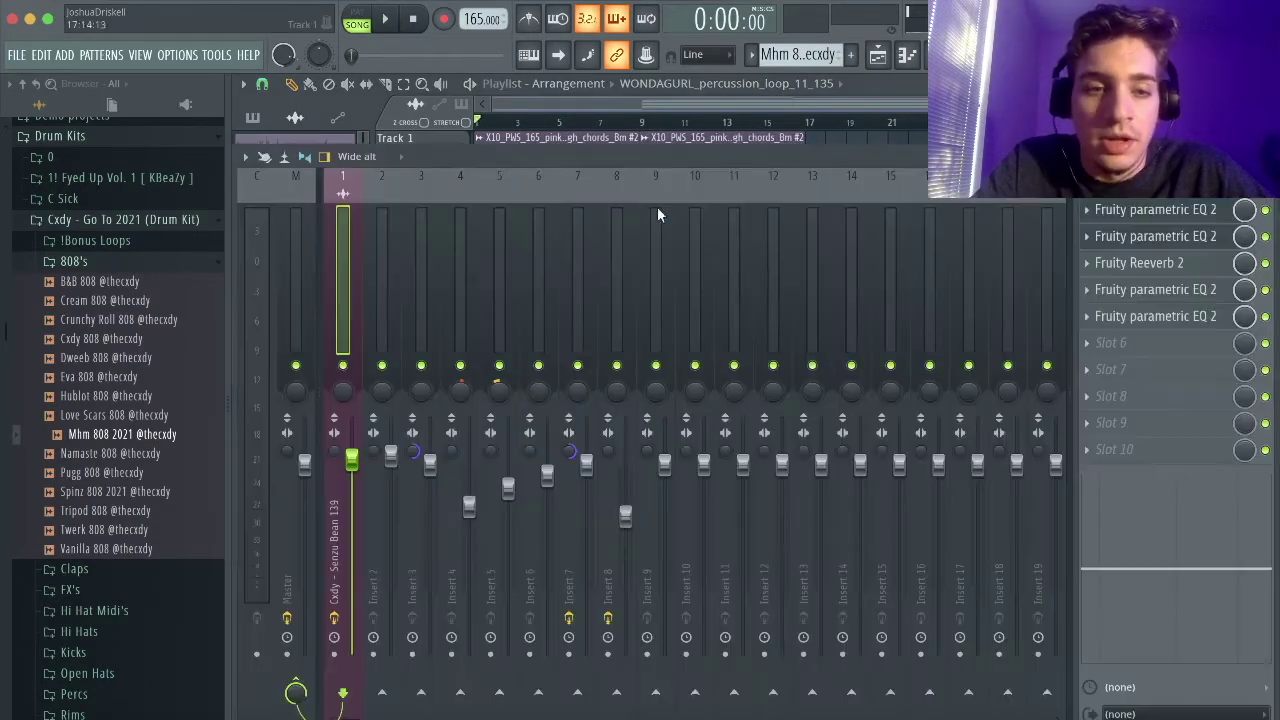
right_click(1243, 318)
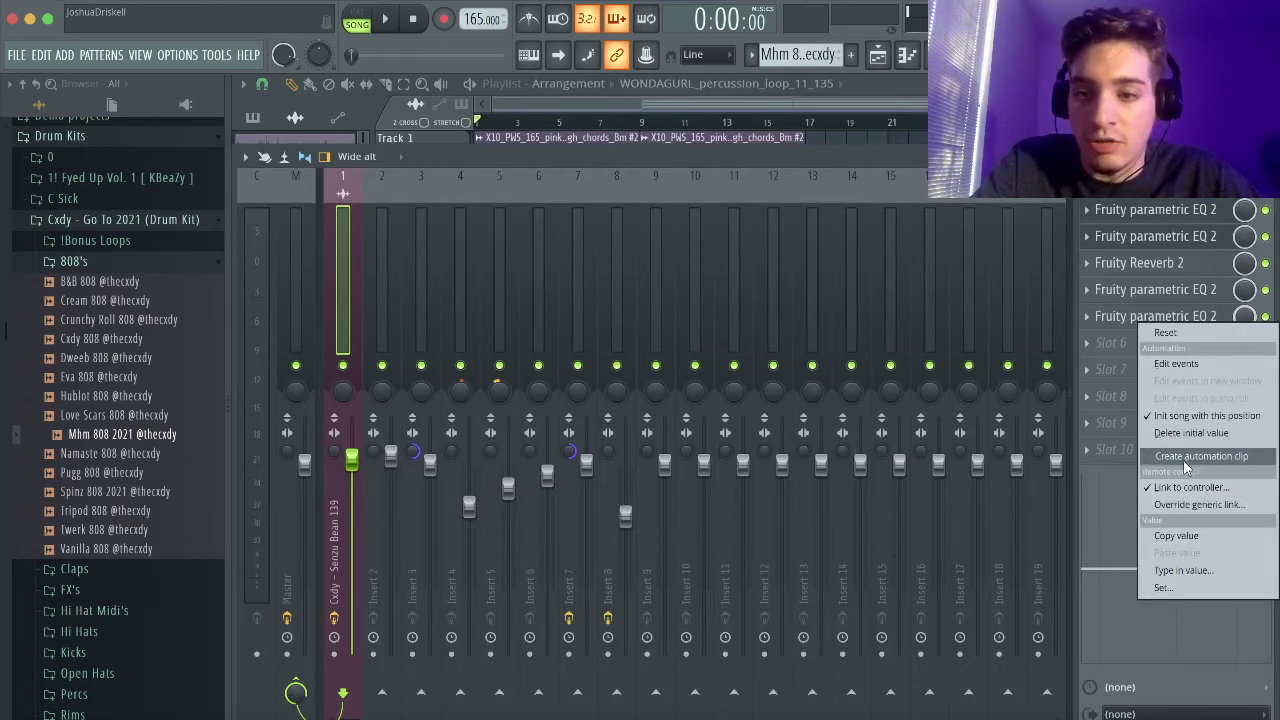
left_click(1123, 317)
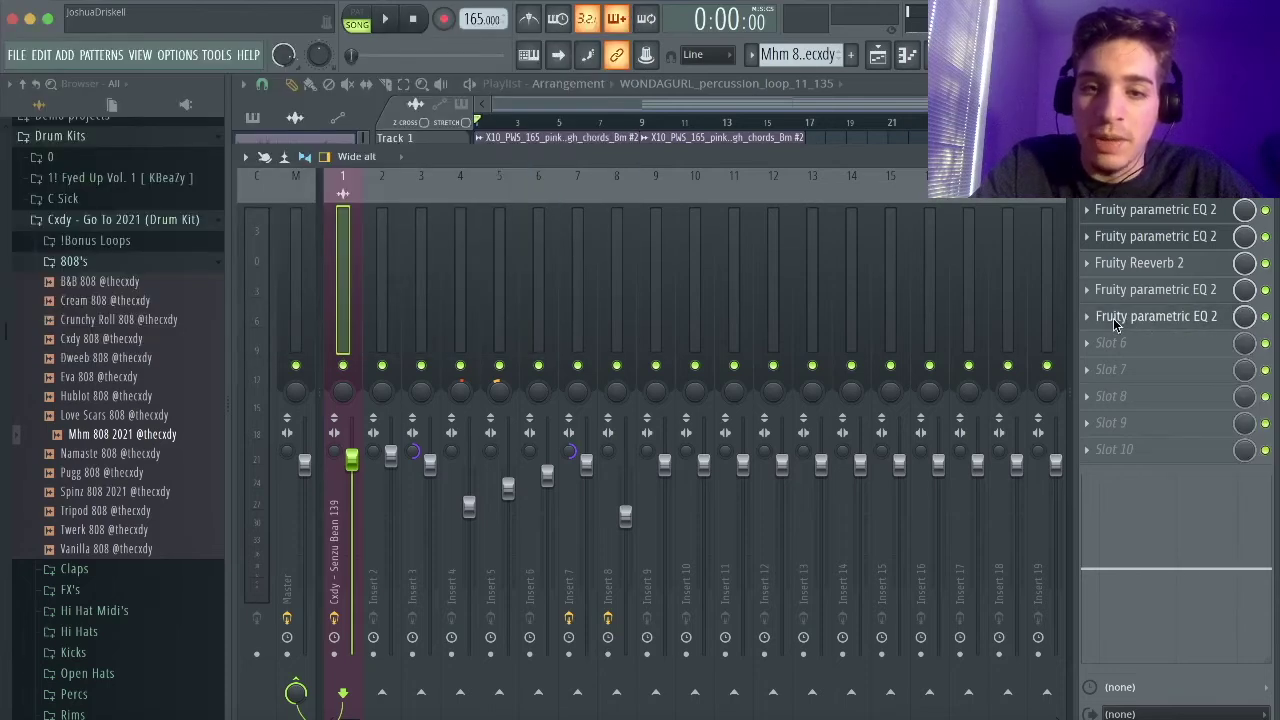
left_click(1111, 314)
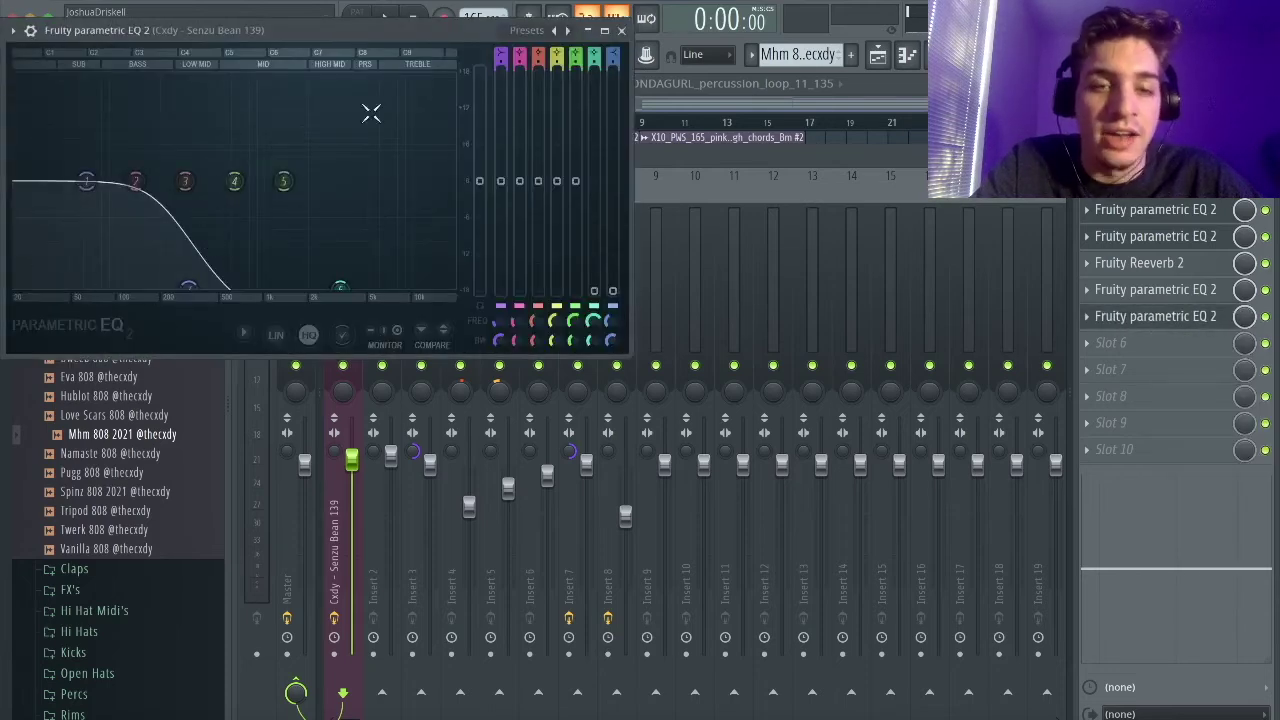
left_click(624, 31)
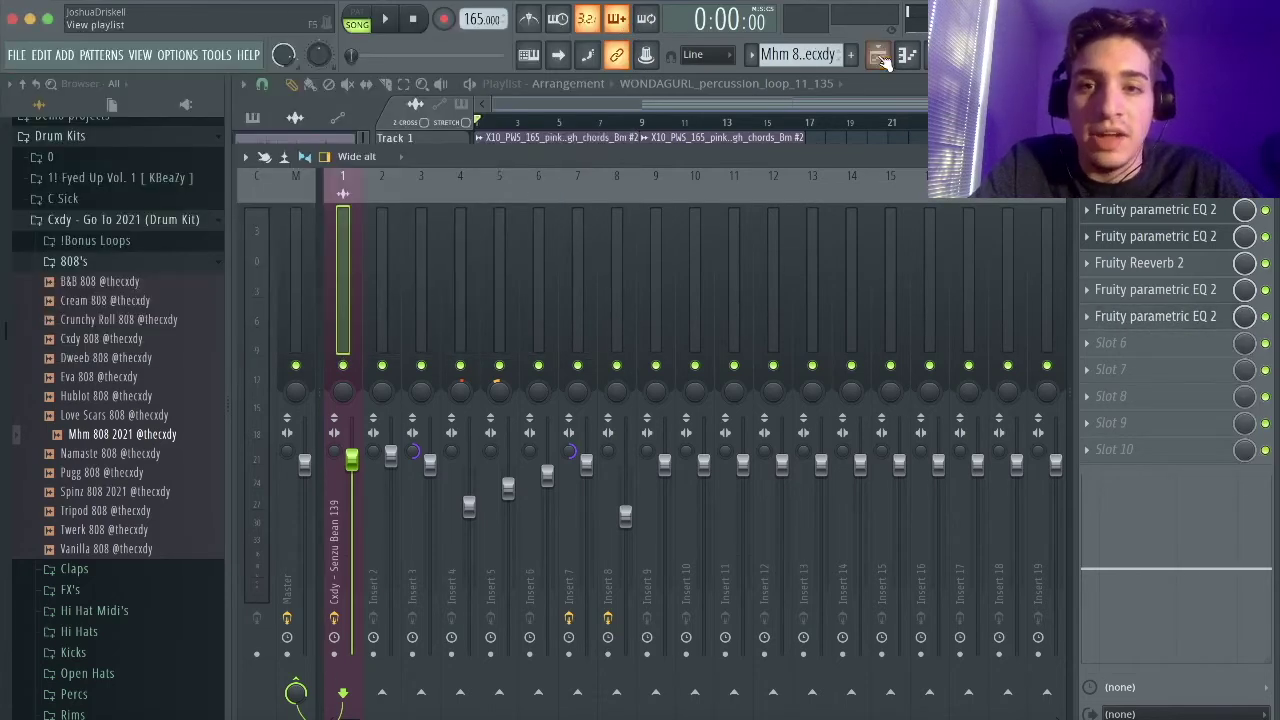
left_click(879, 57)
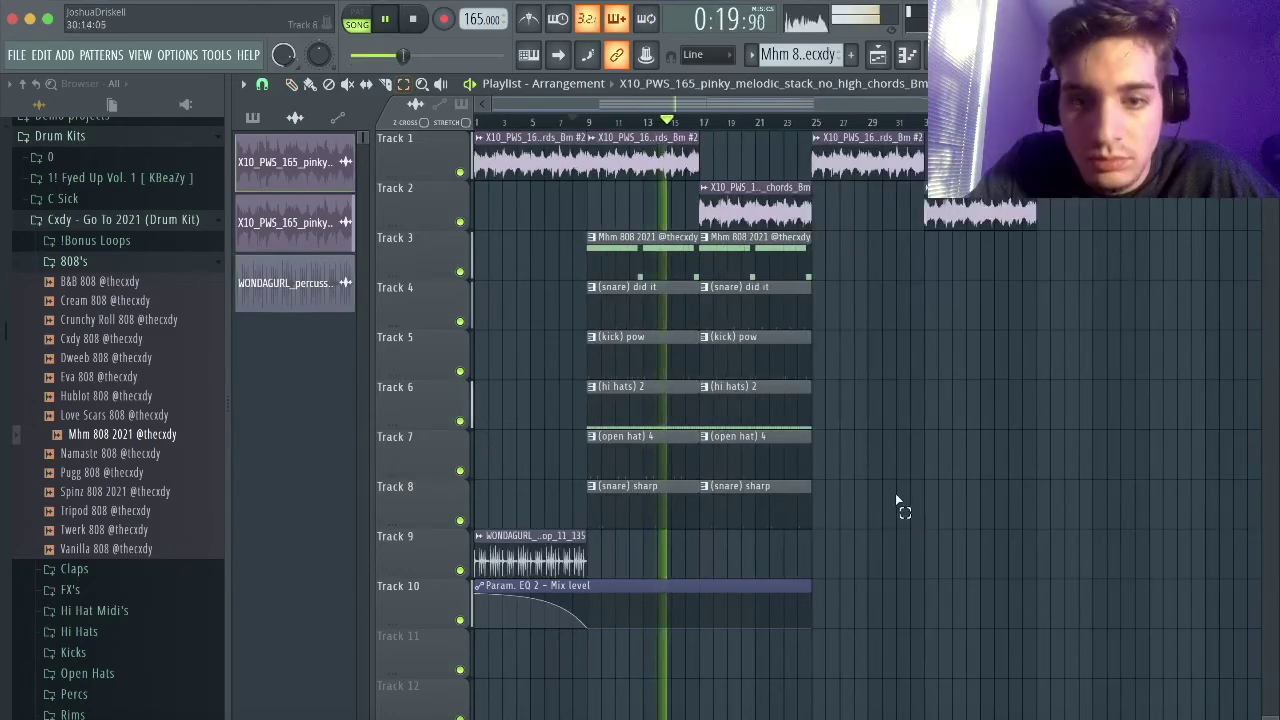
Step: Duplicate the 808 and drum clips on Tracks 3 to 8 from bars 9–25 into bars 25–41
left_click_drag(878, 510, 601, 246)
key("ctrl+b")
scroll(955, 234, "up", 1)
Step: Select the duplicated 808 and drum clips at bar 25, trim their starts to bar 27, and clear the selection
left_click_drag(830, 549, 855, 228)
scroll(782, 265, "up", 1)
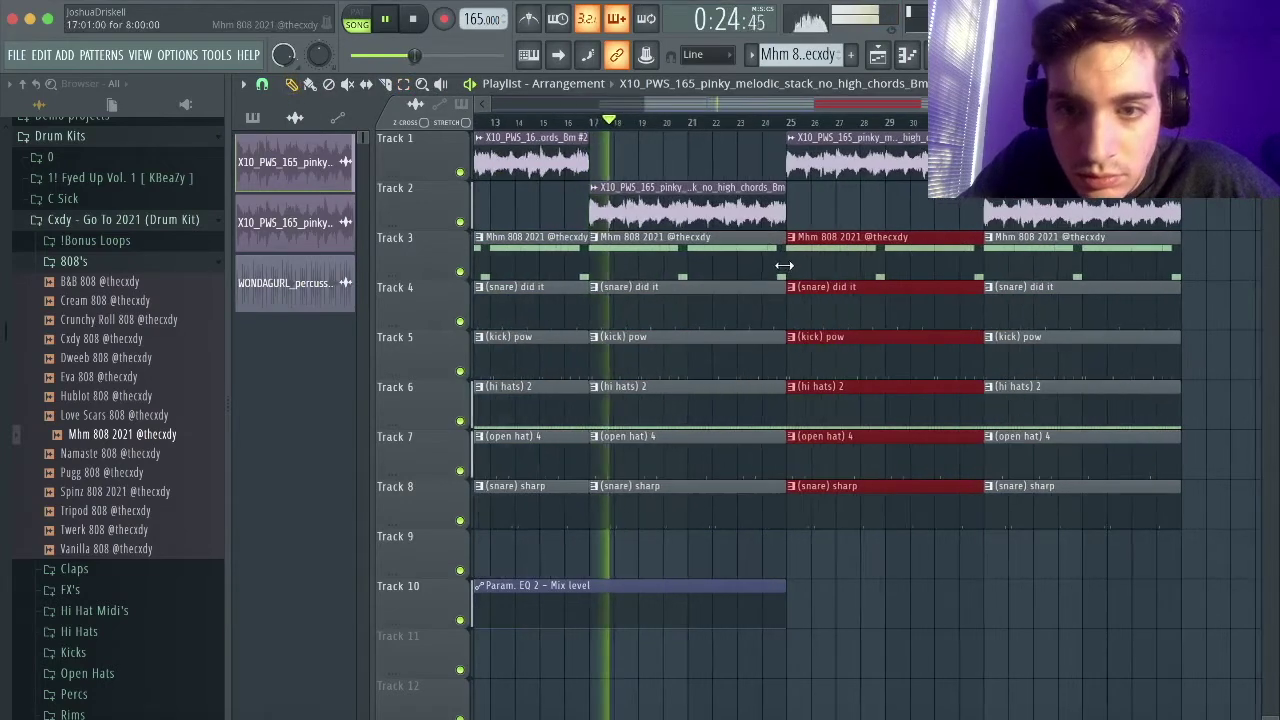
left_click_drag(782, 265, 840, 265)
scroll(975, 509, "down", 2)
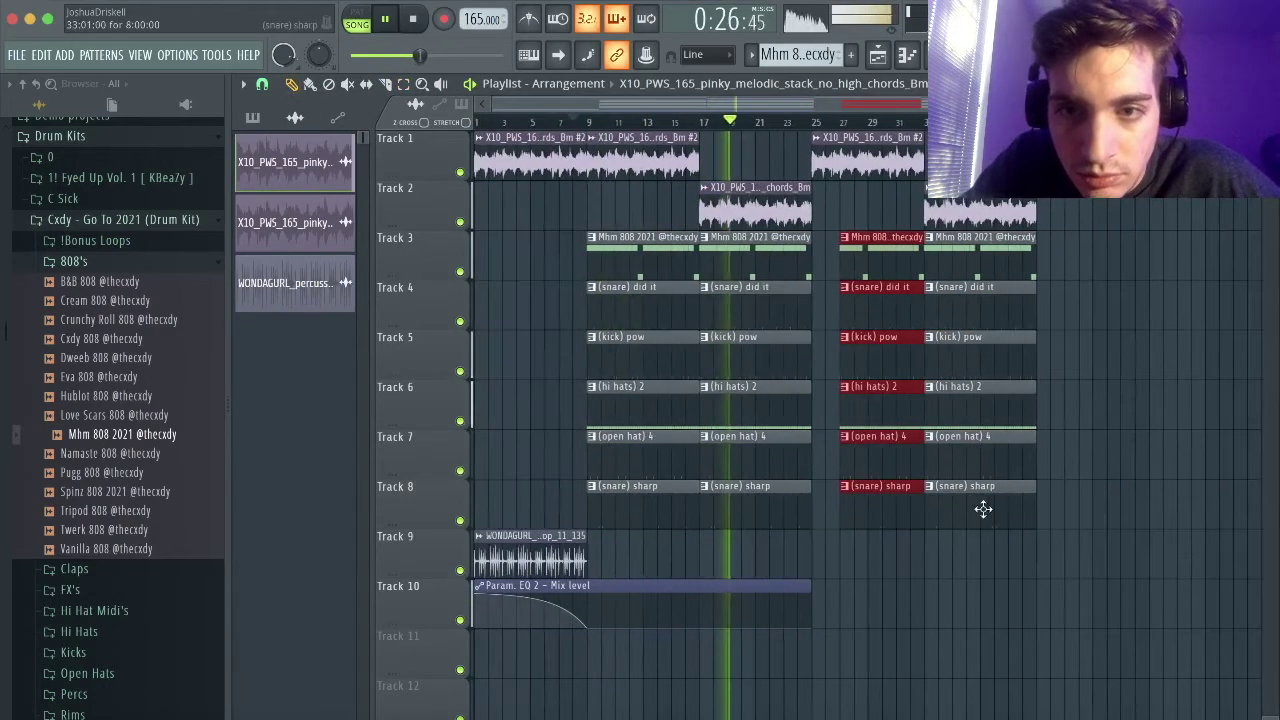
left_click(1137, 506, "ctrl")
Step: Delete the (snare) sharp and (open hat) 4 clips between bars 27 and 33
scroll(1097, 460, "up", 3)
scroll(742, 312, "up", 1)
scroll(747, 340, "up", 2)
right_click(773, 486)
scroll(782, 470, "down", 2)
right_click(785, 463)
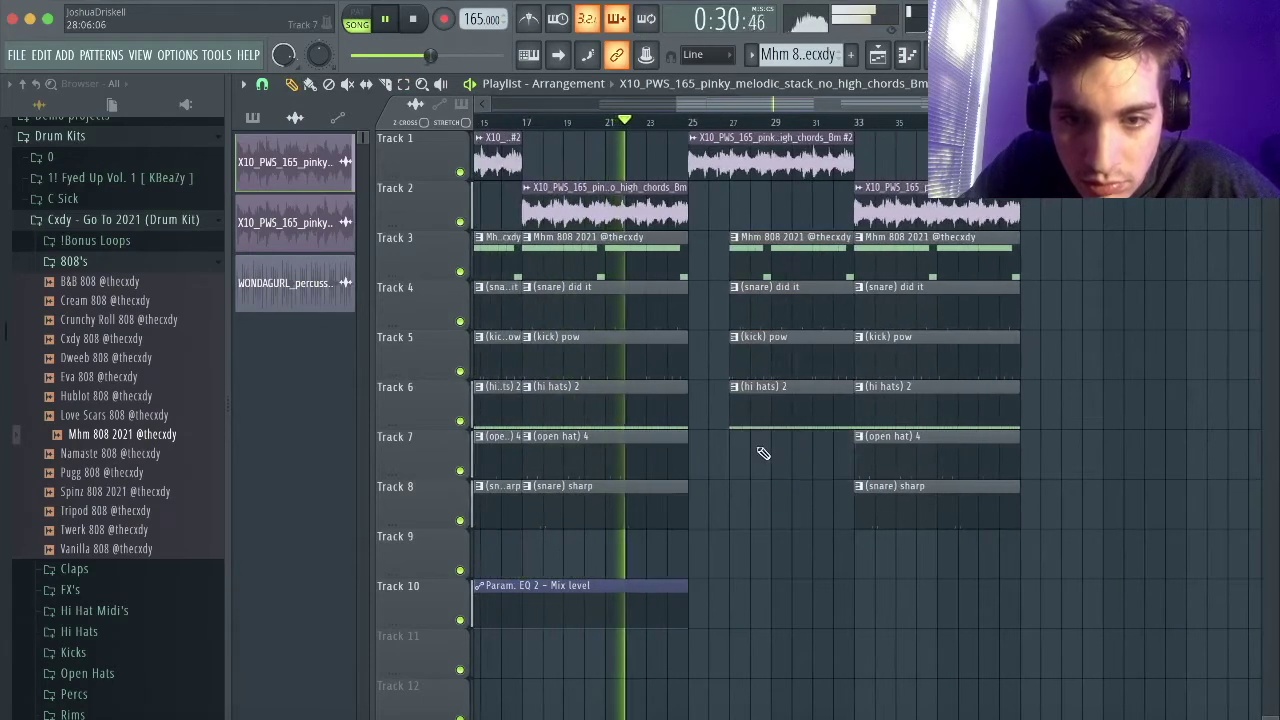
Step: Shorten the (kick) pow clip at bar 27 to about a quarter of a bar
scroll(850, 353, "up", 1)
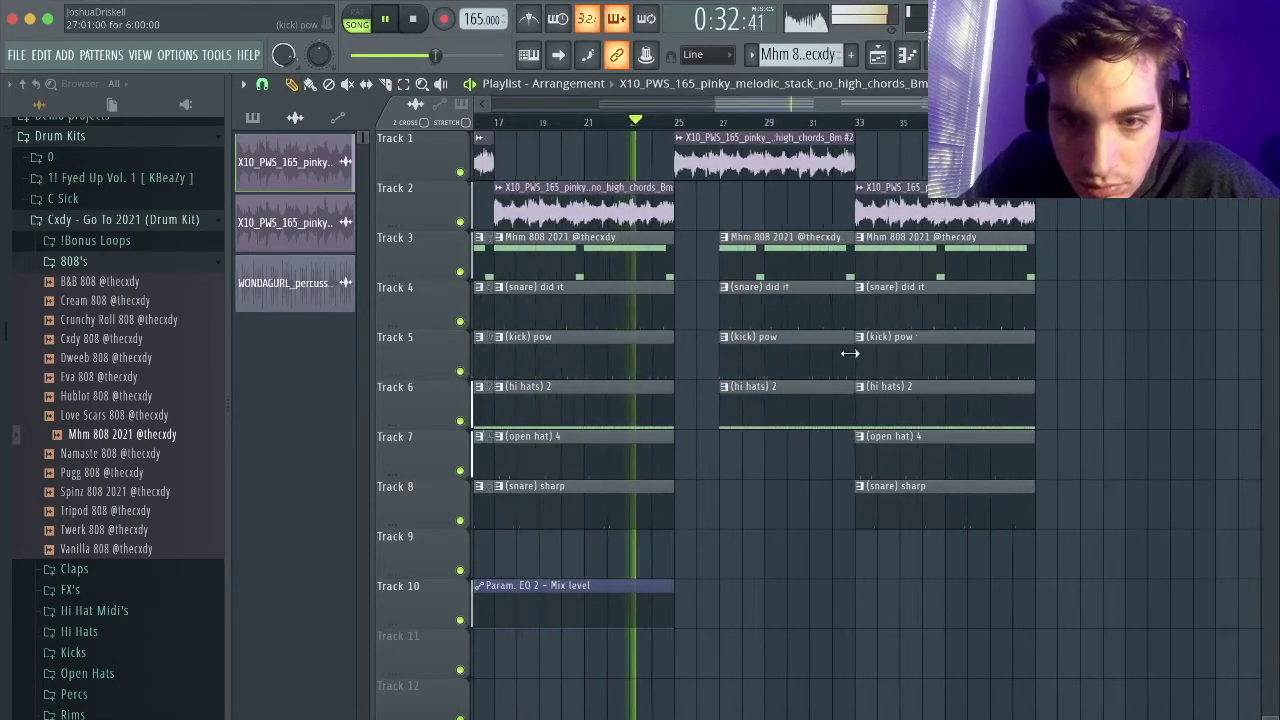
scroll(850, 353, "up", 1)
left_click_drag(848, 353, 655, 341)
scroll(660, 339, "up", 3)
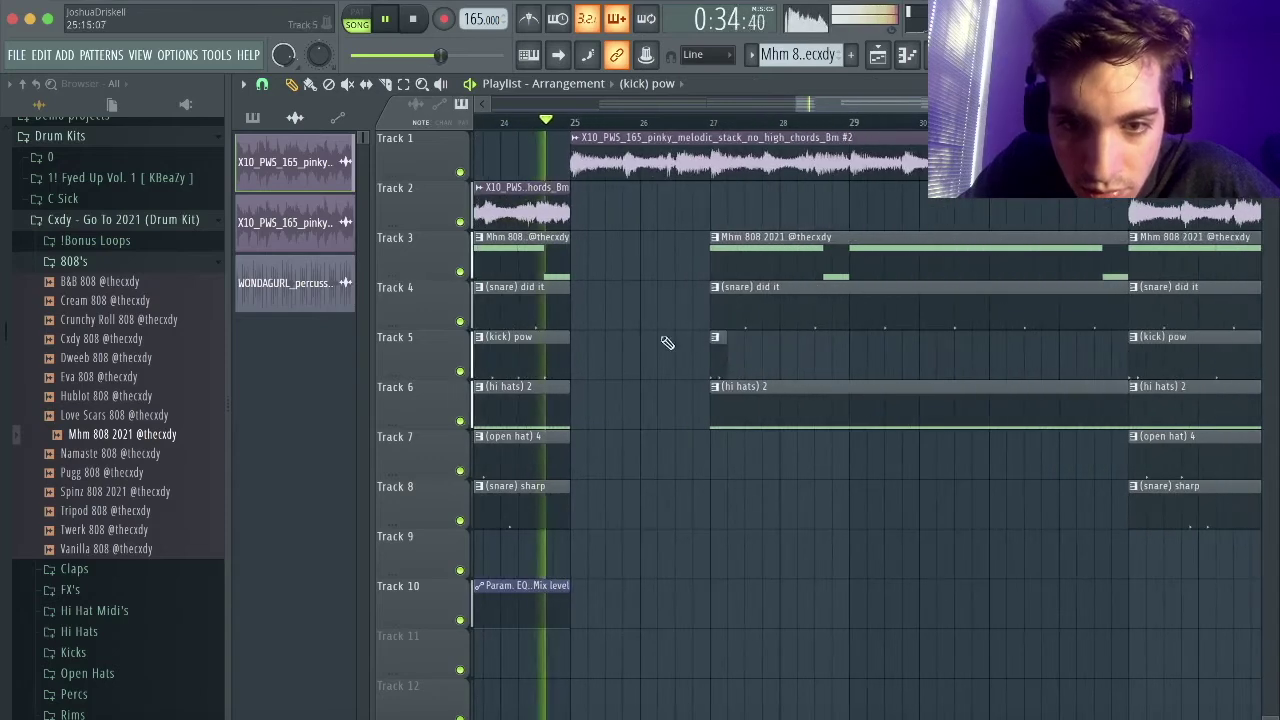
scroll(737, 446, "down", 5)
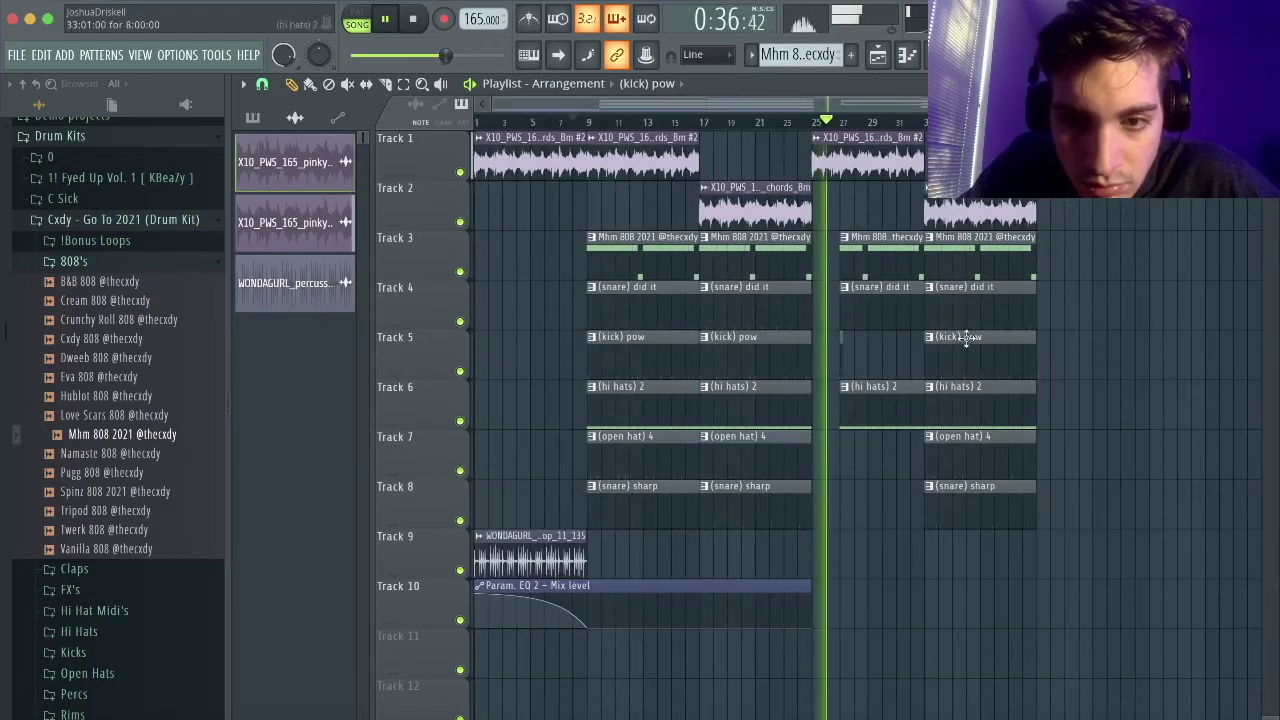
Step: Extend the Param. EQ 2 mix-level automation clip on Track 10 to bar 41 and lower its end point to the minimum
scroll(950, 320, "up", 1)
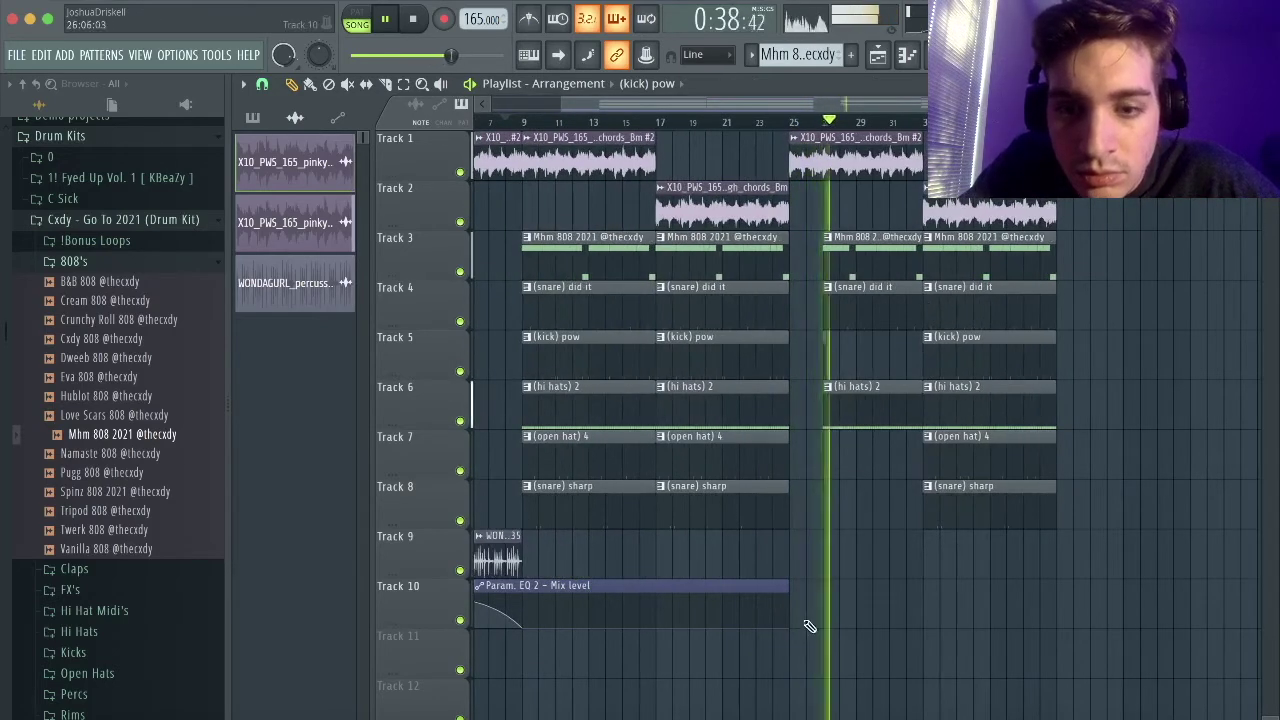
left_click_drag(787, 585, 1056, 584)
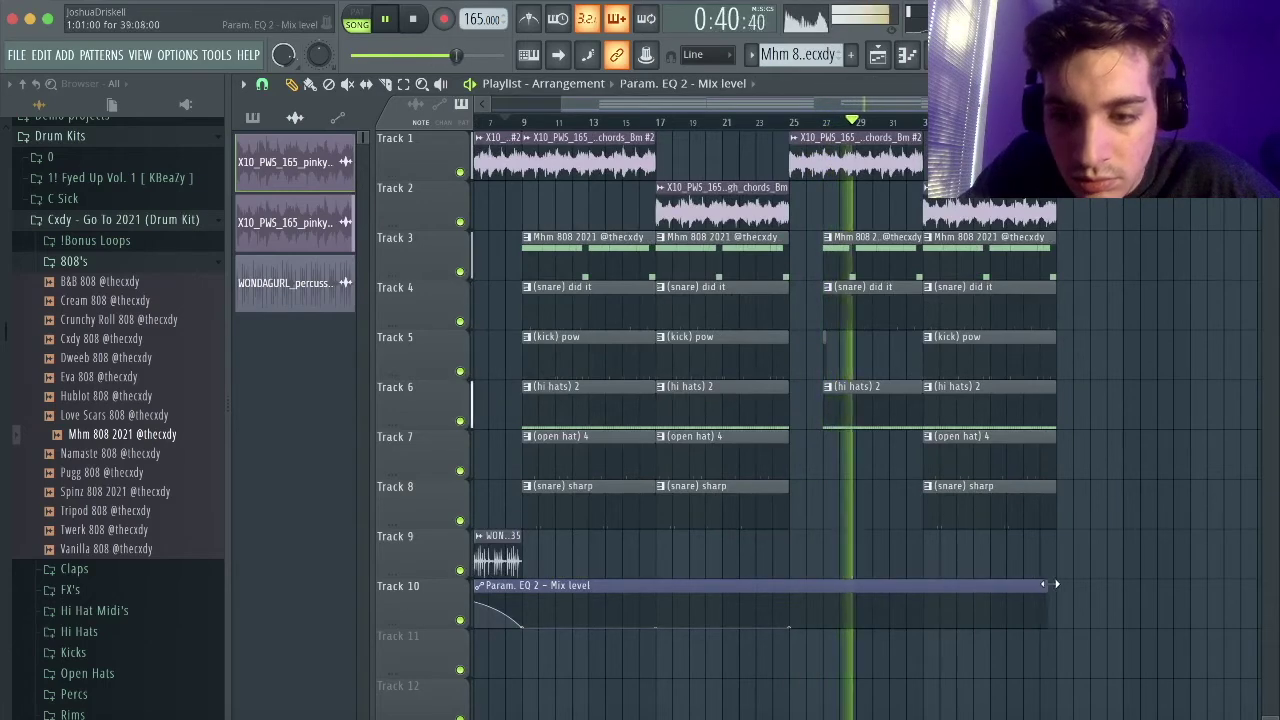
scroll(1060, 582, "down", 1)
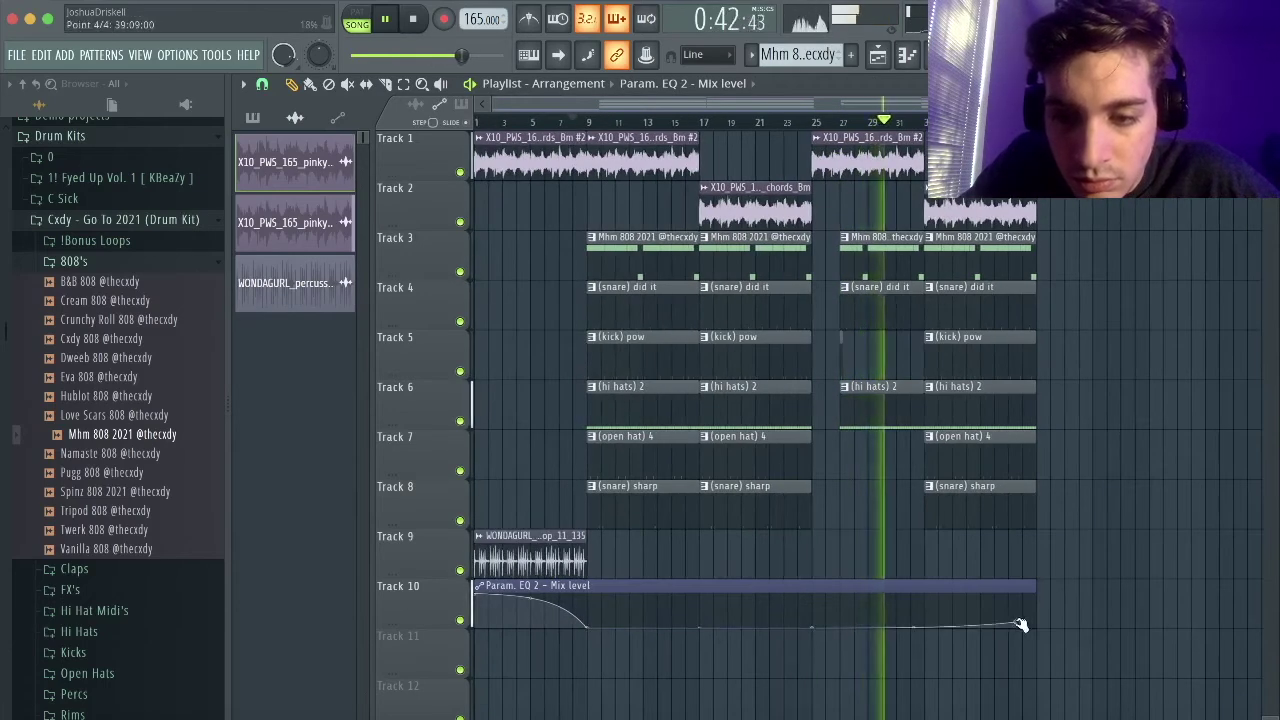
left_click_drag(1020, 625, 1043, 643)
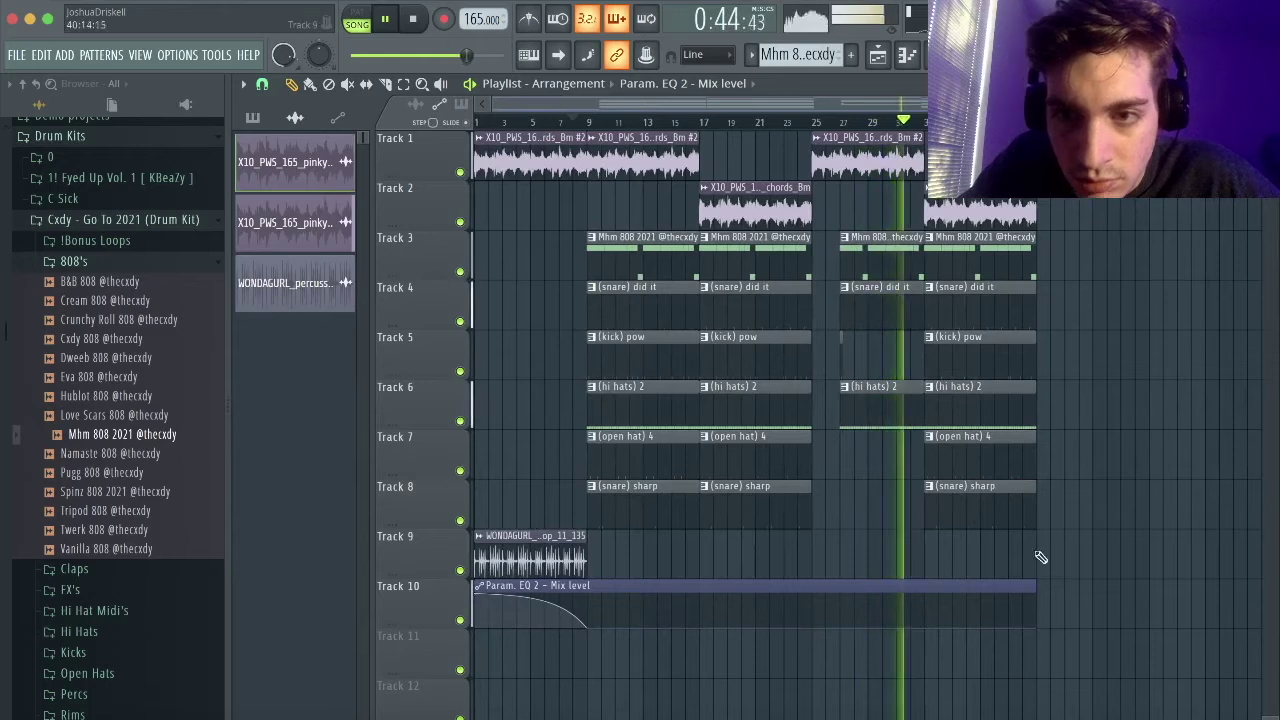
Step: Pick up the melody clip from Track 2 and place a copy on Track 1 at bar 41
left_click(1032, 192)
scroll(1036, 165, "up", 2)
left_click(1038, 160)
scroll(1066, 215, "down", 2)
scroll(985, 350, "up", 2)
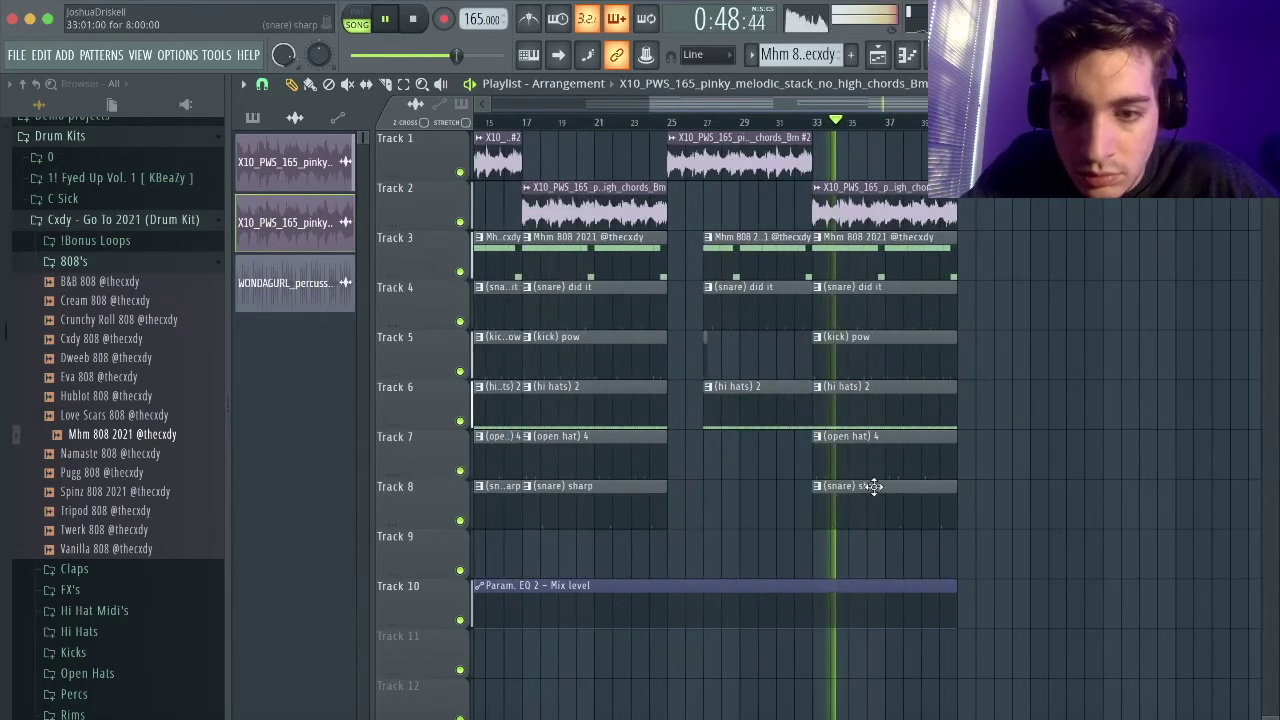
Step: Delete the (snare) sharp and (open hat) 4 clips between bars 33 and 41
right_click(878, 485)
right_click(902, 446)
scroll(940, 385, "down", 2)
scroll(1087, 270, "up", 2)
scroll(1088, 264, "down", 1)
scroll(1097, 271, "up", 1)
scroll(1110, 283, "down", 1)
scroll(1127, 236, "up", 1)
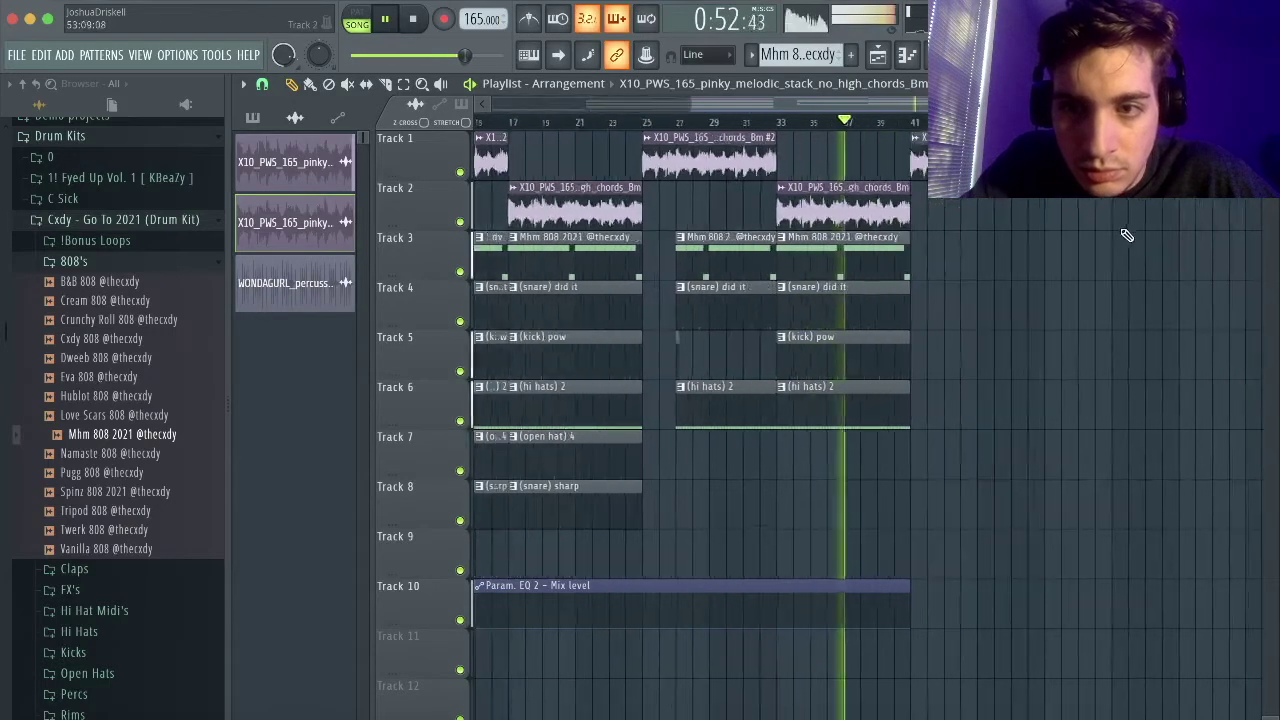
scroll(1150, 240, "down", 1)
scroll(983, 257, "up", 1)
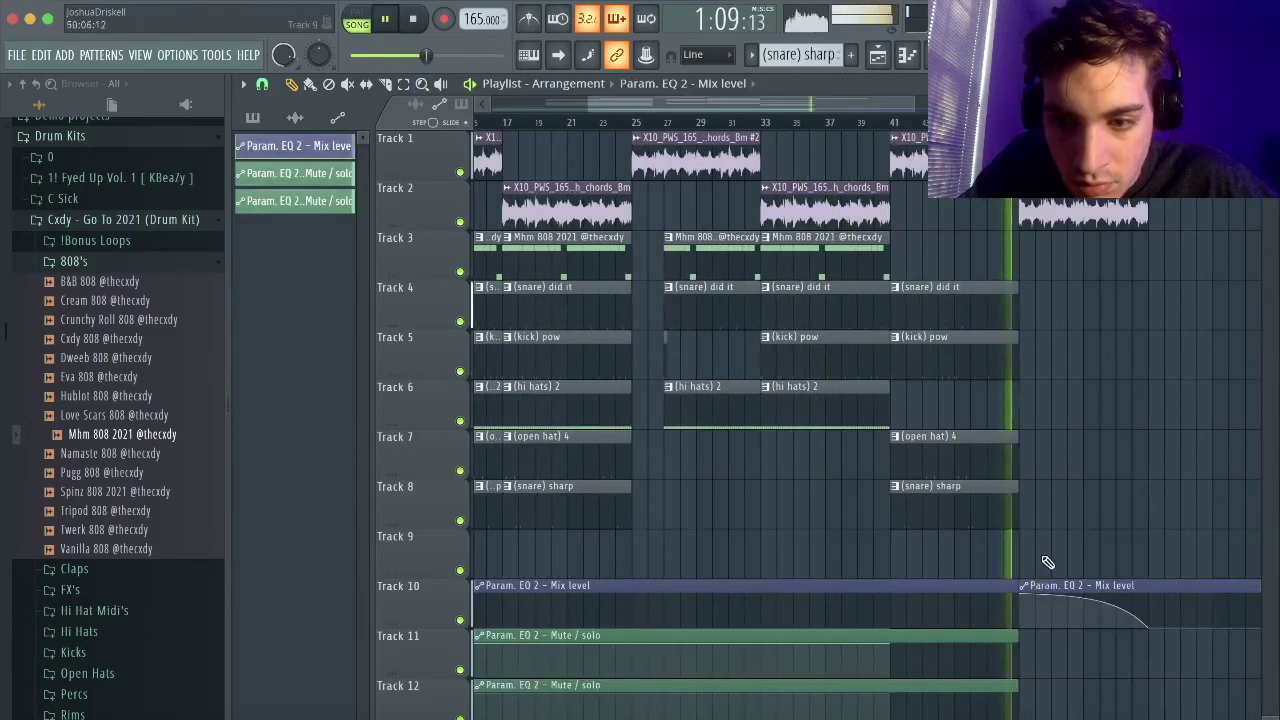
scroll(1048, 564, "down", 1)
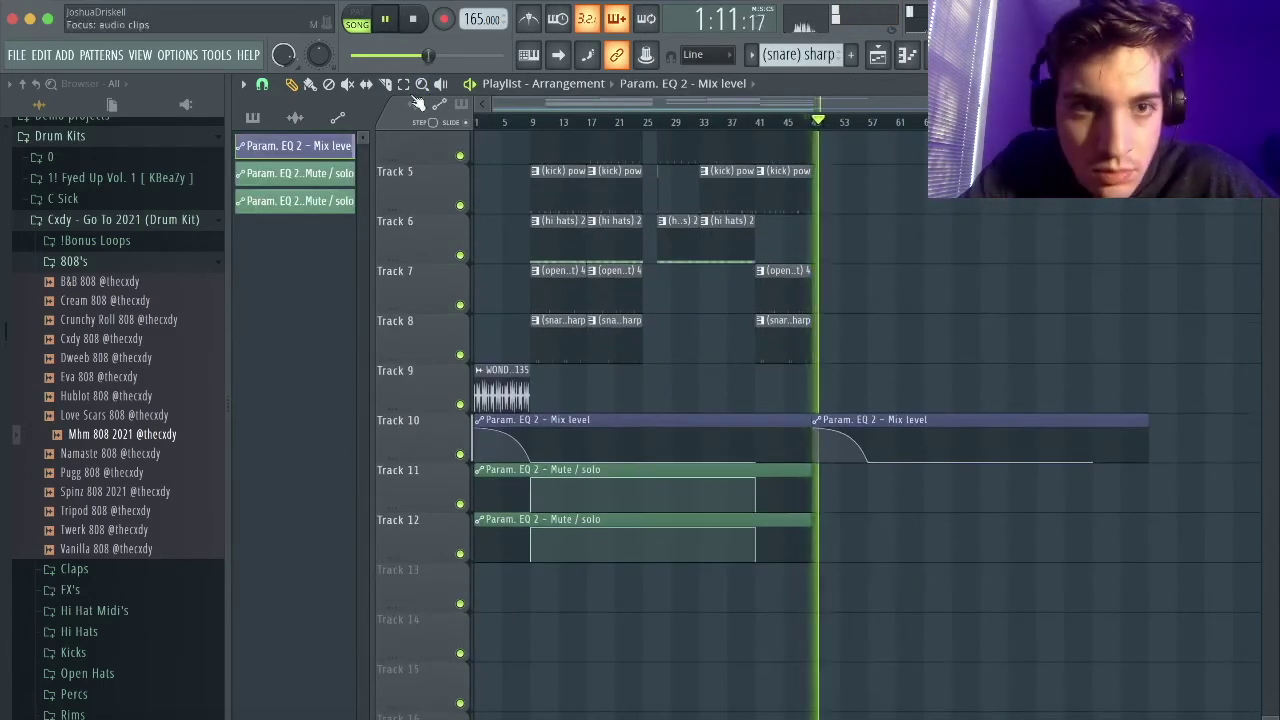
Step: Duplicate the two Param. EQ 2 Mute / solo automation clips on Tracks 11 and 12 to bar 49 and audition the transition
left_click_drag(925, 600, 478, 490)
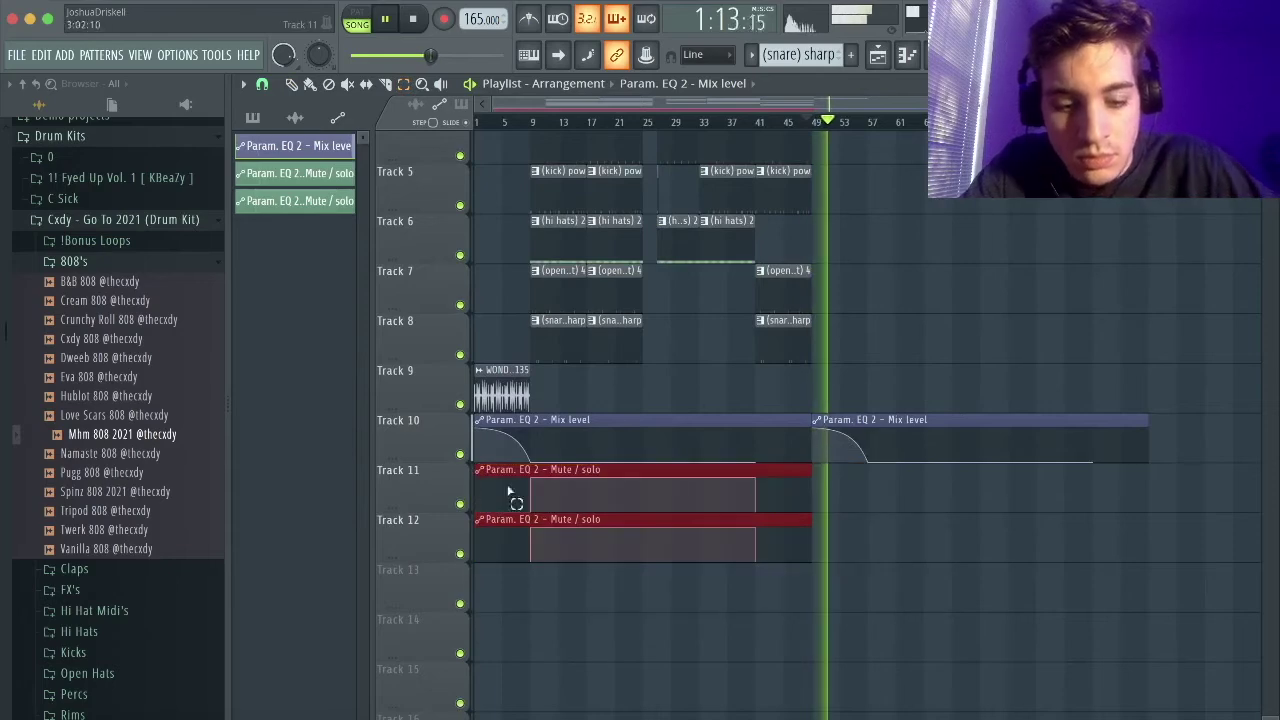
key("ctrl+b")
scroll(909, 291, "up", 3)
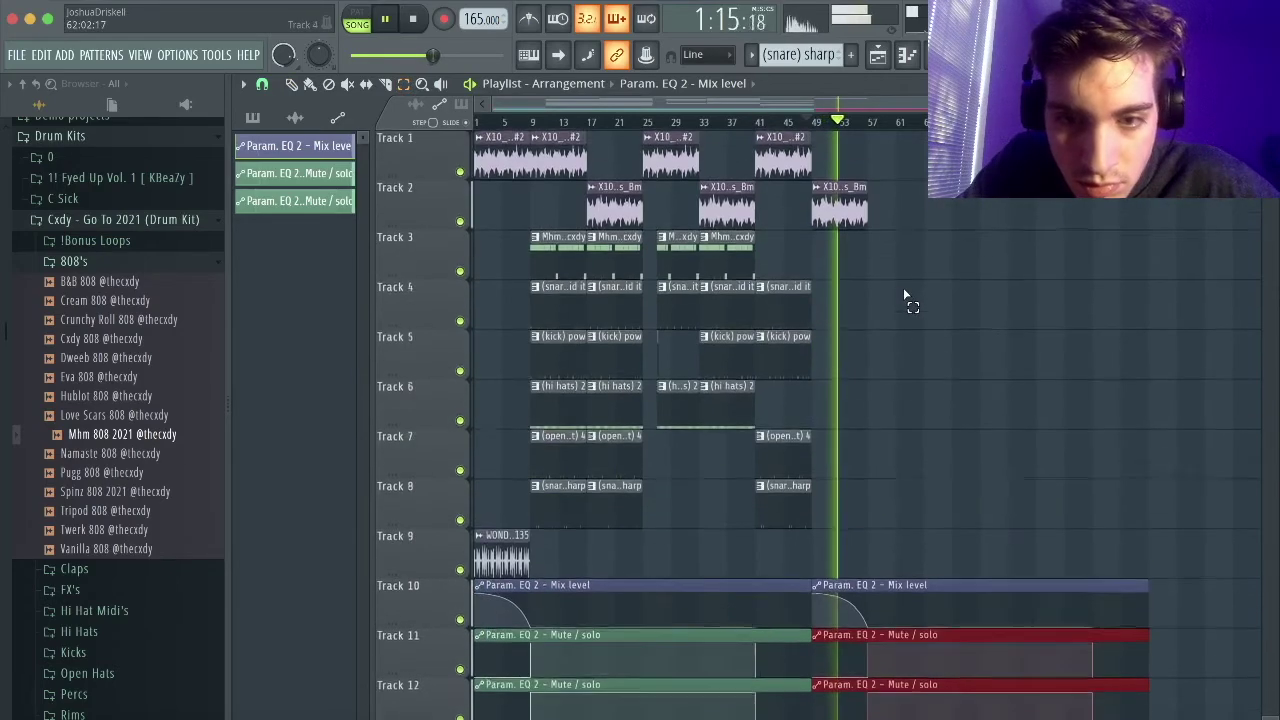
left_click(902, 296)
left_click(293, 86)
key("space")
key("space")
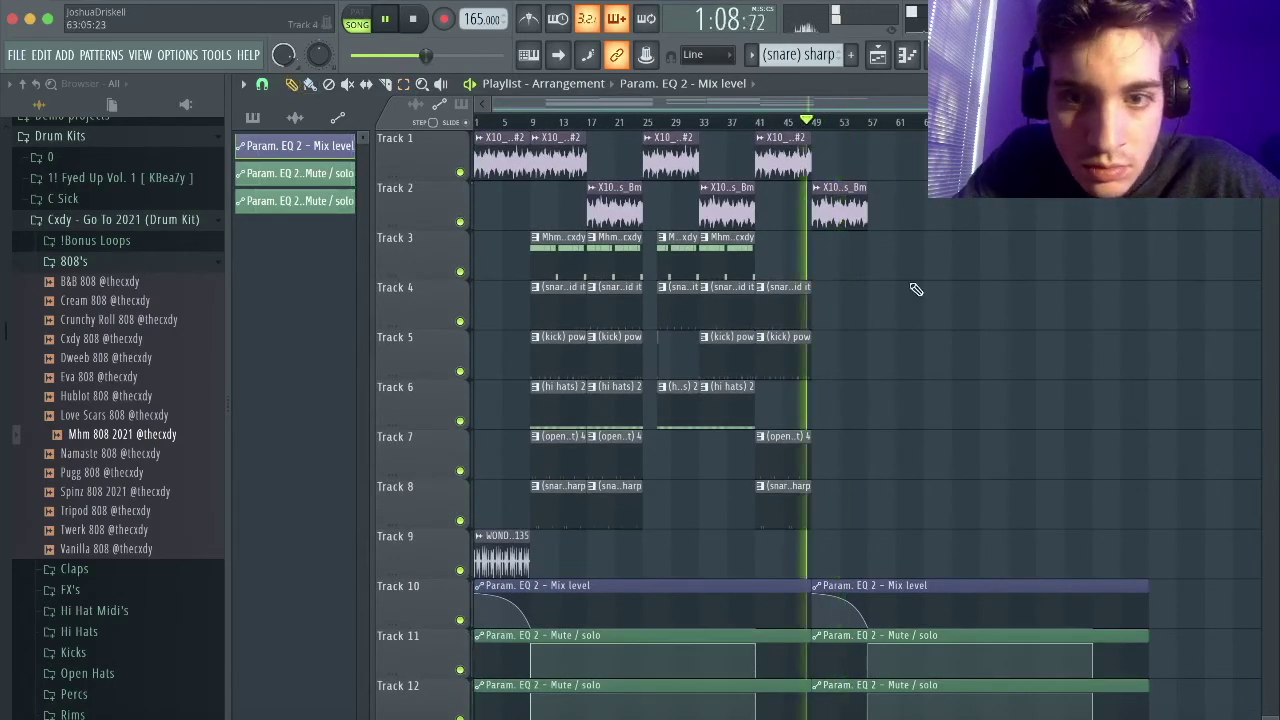
Step: Place a copy of the (hi hats) 2 clip on Track 6 at bar 49
scroll(900, 272, "up", 2)
scroll(843, 277, "up", 3)
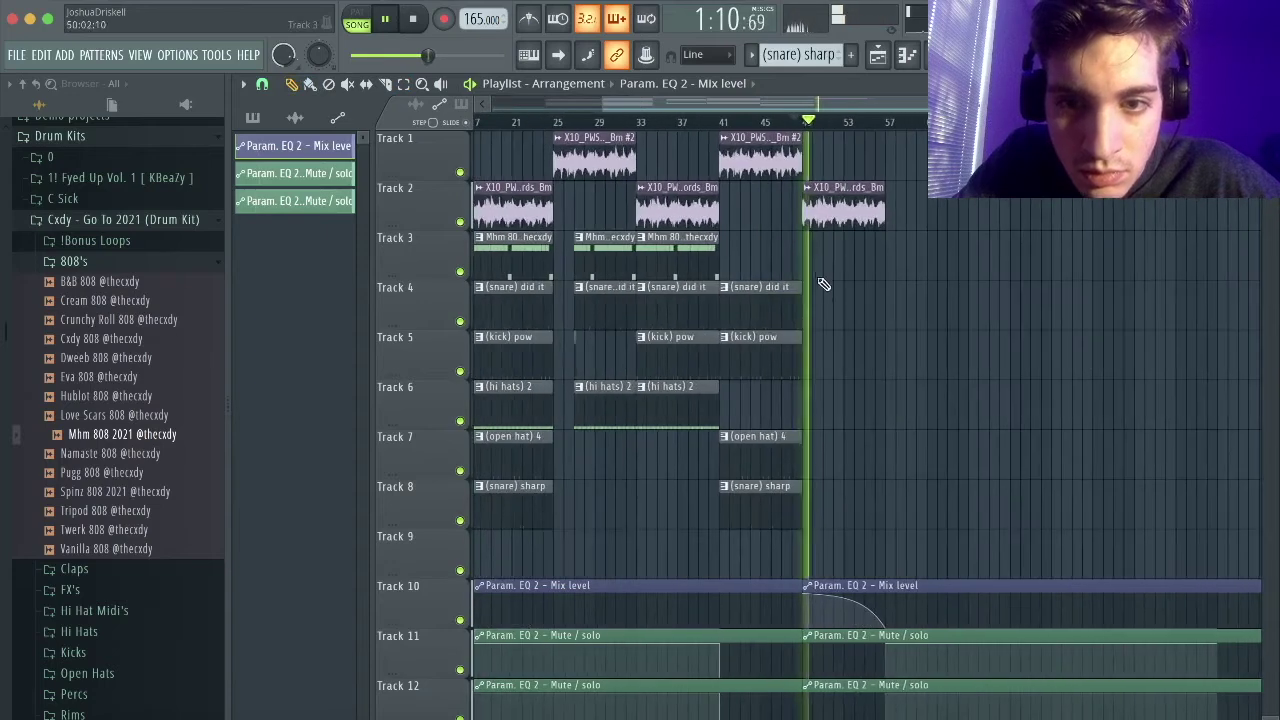
left_click(636, 401)
scroll(804, 420, "up", 2)
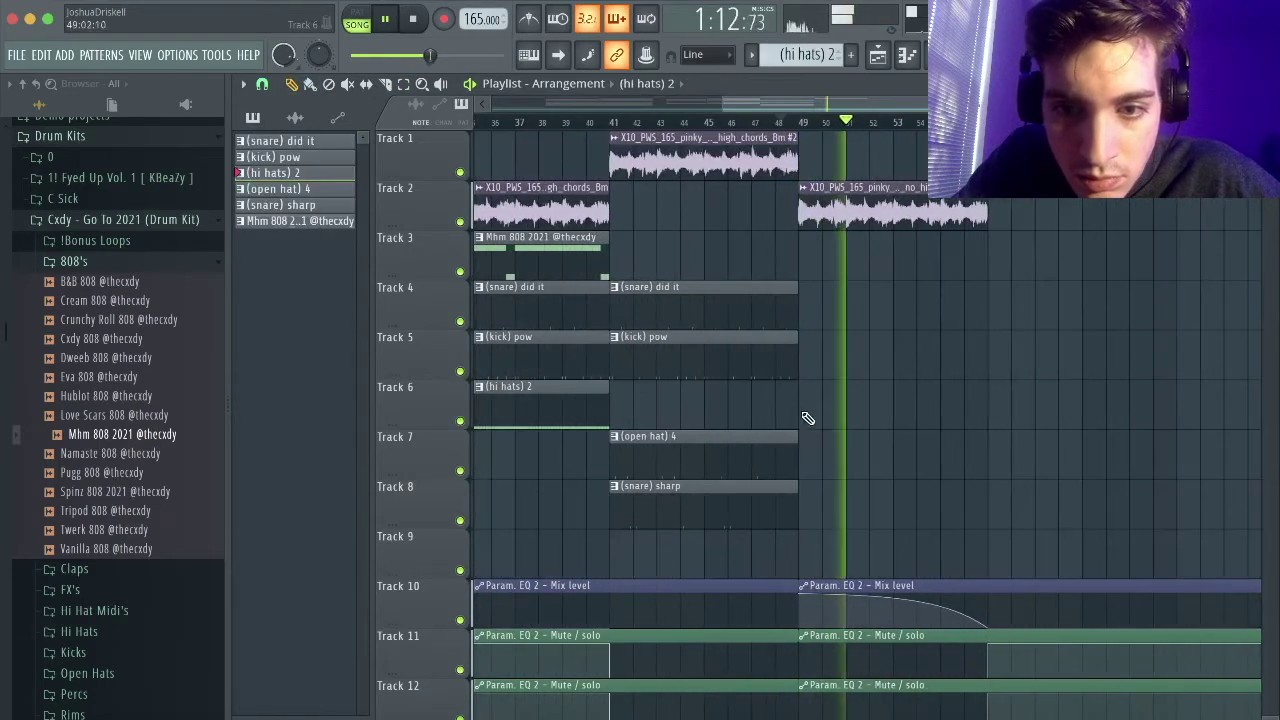
left_click(812, 406)
scroll(853, 368, "down", 3)
scroll(884, 357, "down", 3)
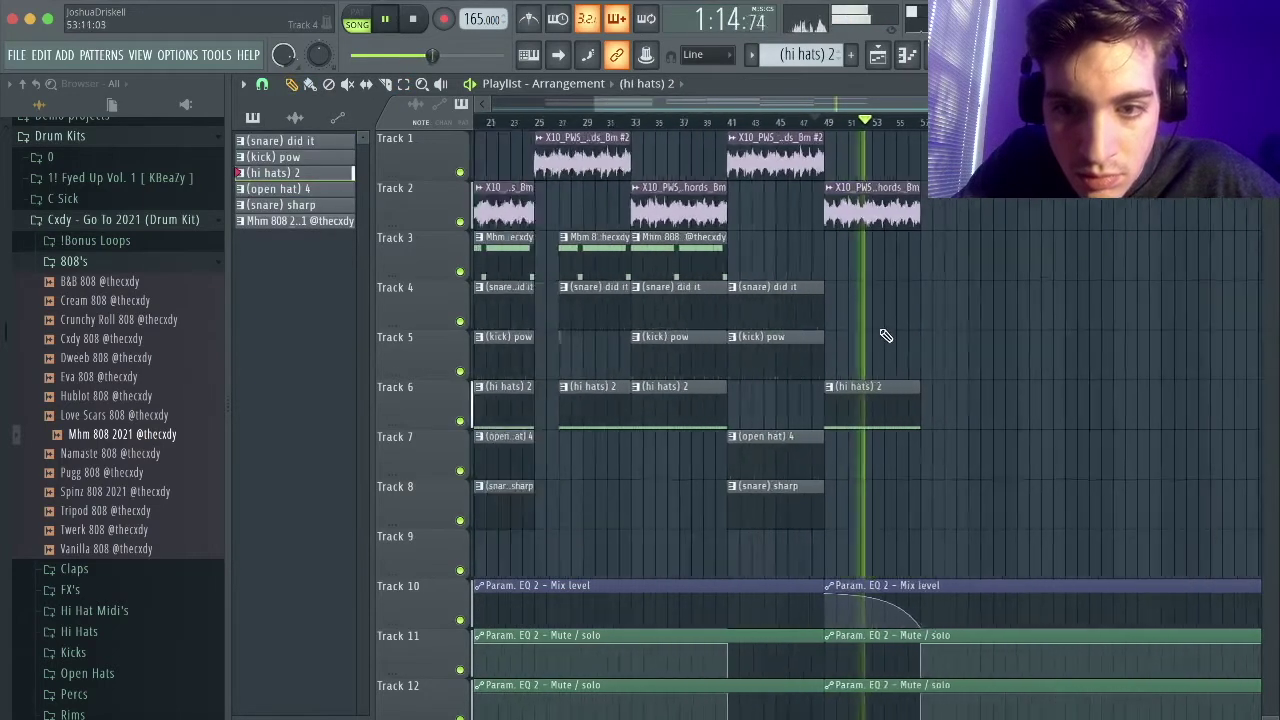
scroll(882, 376, "down", 4)
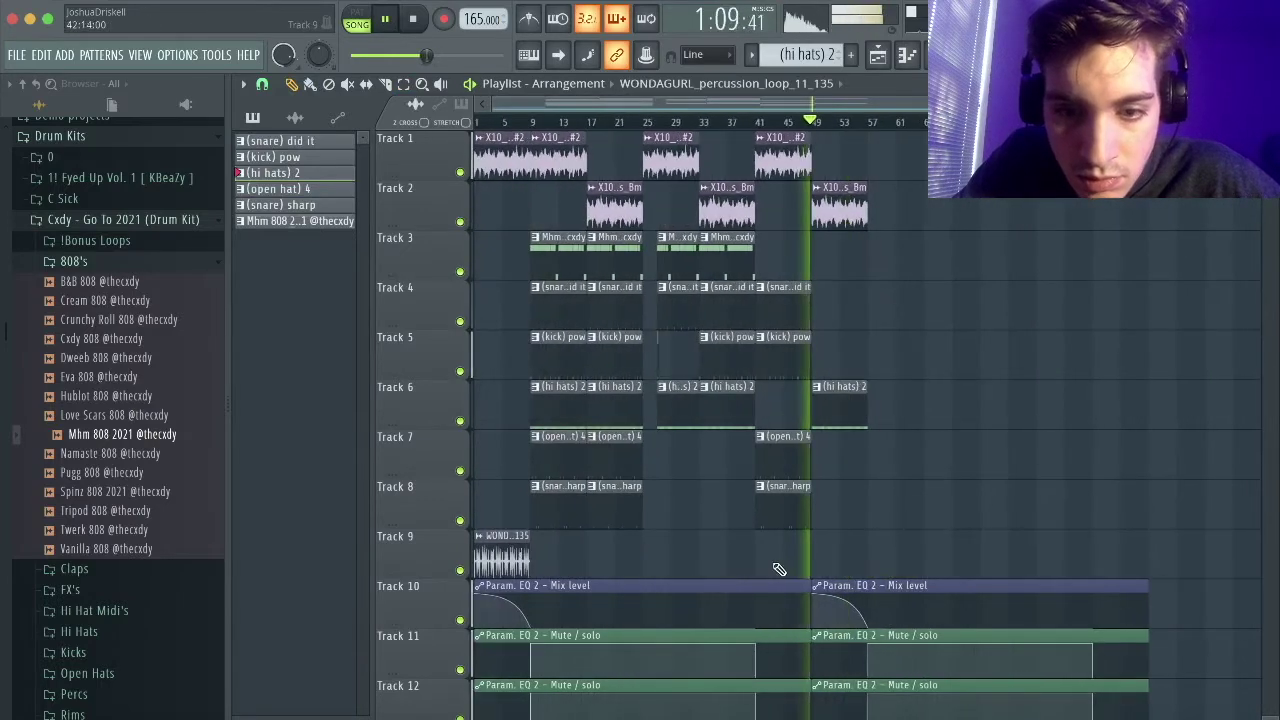
Step: Remove the (hi hats) 2 clip at bar 49 and place the WONDAGURL percussion loop on Track 9 at that bar
scroll(780, 569, "up", 5)
left_click(909, 560)
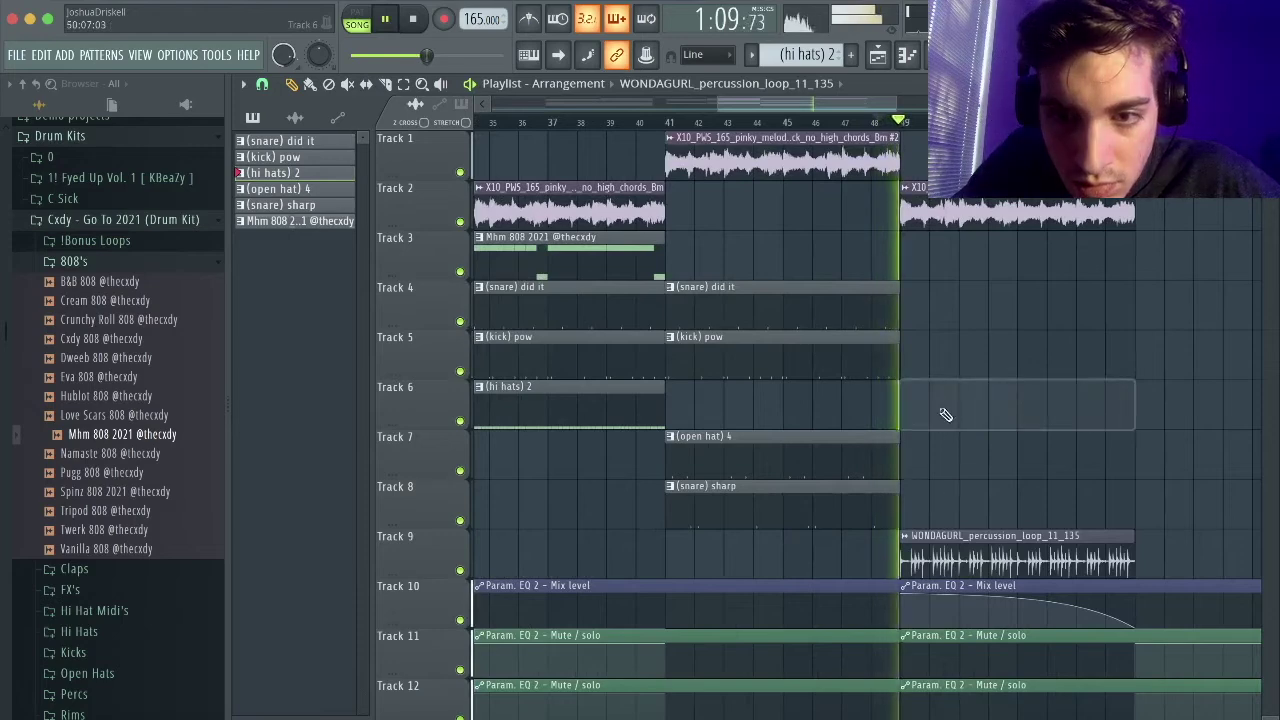
scroll(857, 411, "down", 4)
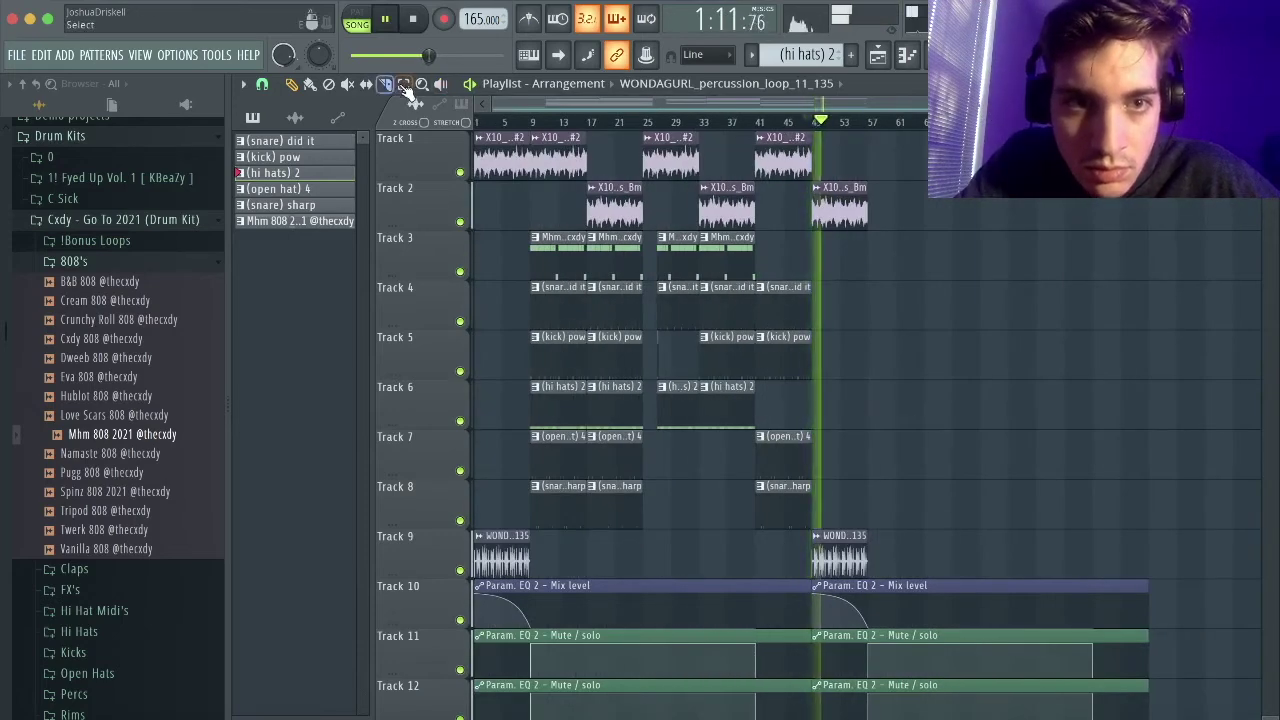
Step: Duplicate all Track 1 to 9 clips between bars 9 and 57 twice, so the copies start at bars 57 and 105
left_click_drag(957, 548, 540, 127)
key("ctrl+b")
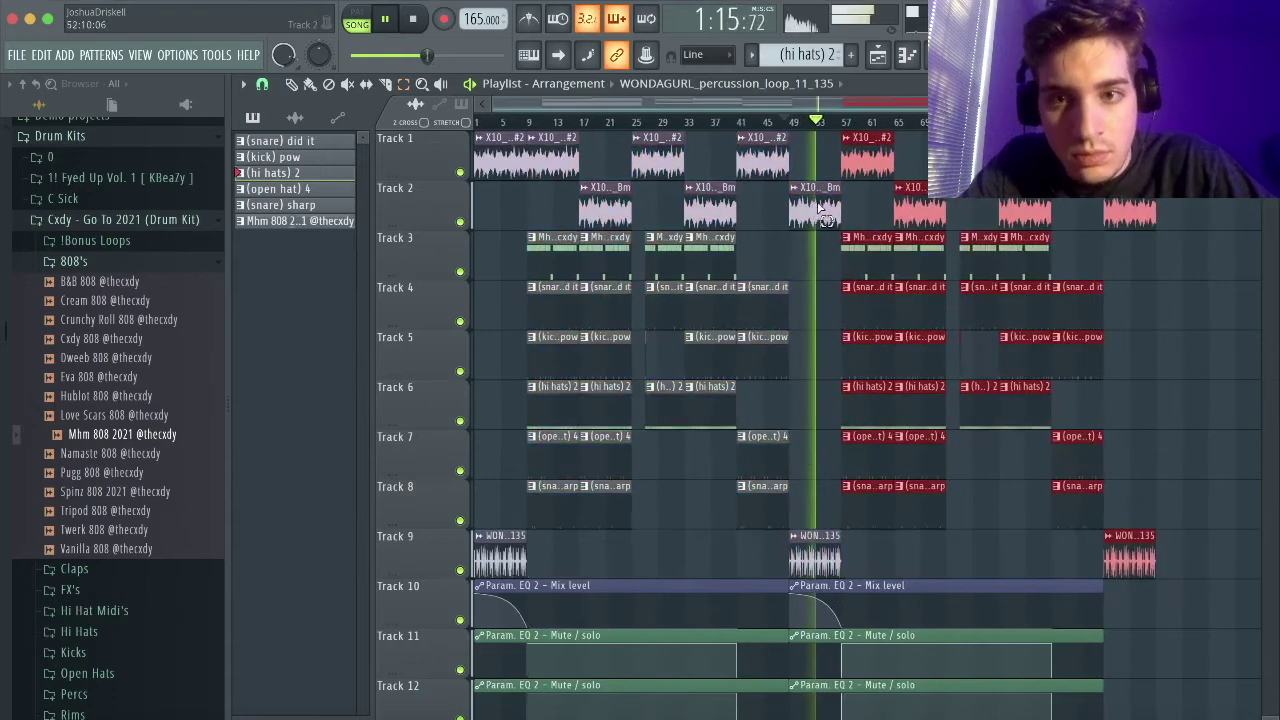
key("ctrl+b")
scroll(935, 277, "down", 2)
left_click(507, 160)
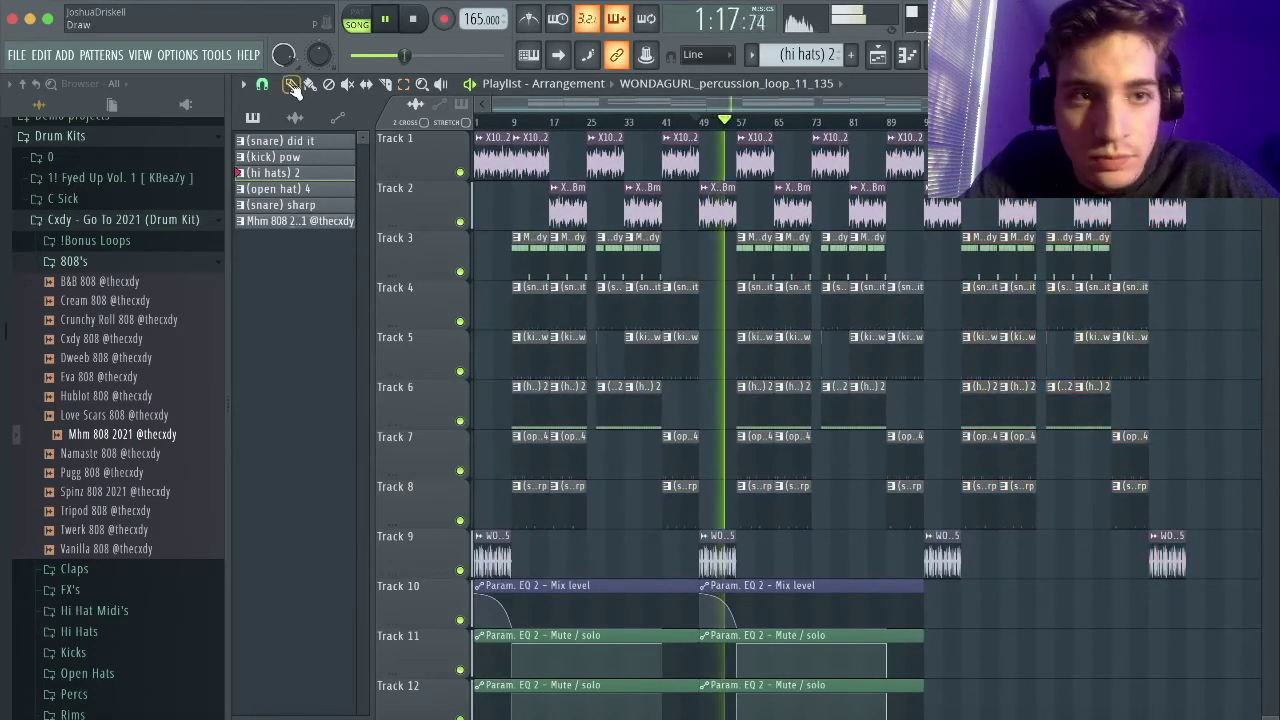
Step: Delete the 808, snare, kick and hi-hat clips on Tracks 3 to 6 between bars 123 and 129
scroll(1047, 245, "up", 2)
right_click(1047, 245)
right_click(1042, 290)
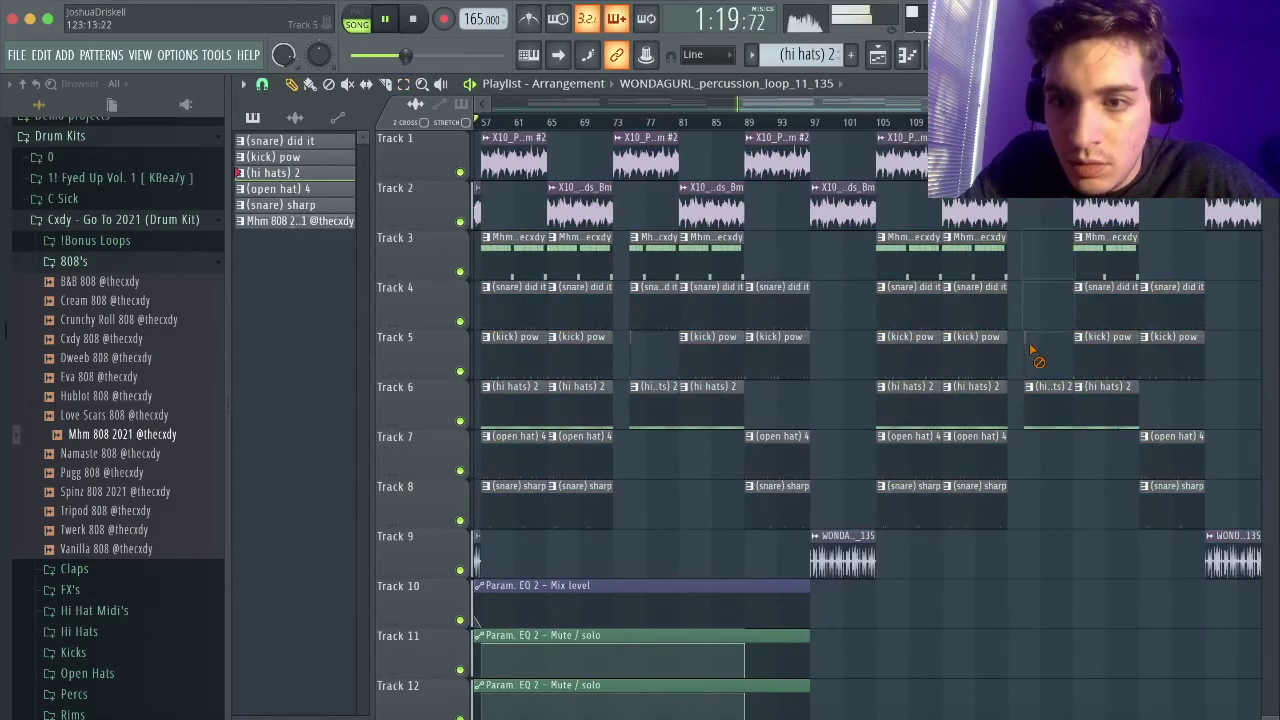
right_click(1049, 392)
scroll(1137, 263, "down", 2)
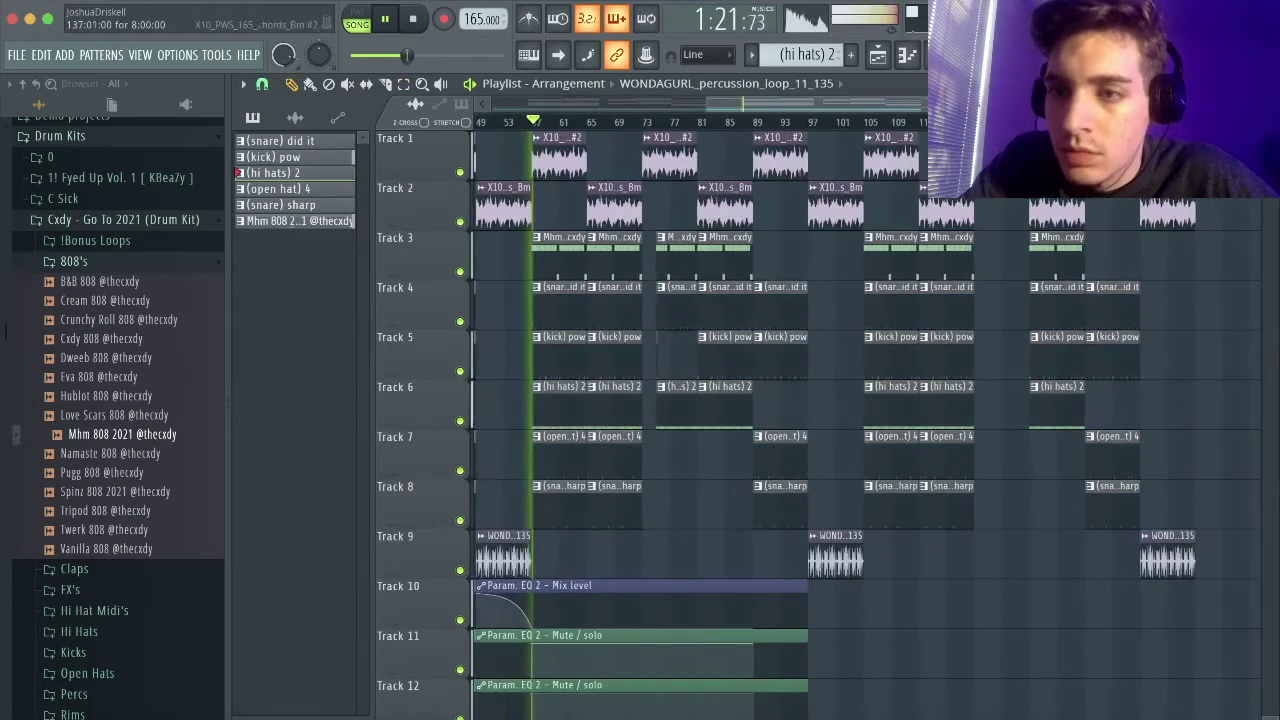
Step: Delete the melody, drum and percussion loop clips from bar 137 onward
right_click(1112, 295)
right_click(1112, 345)
right_click(1112, 445)
right_click(1112, 495)
right_click(1166, 549)
scroll(1123, 363, "down", 2)
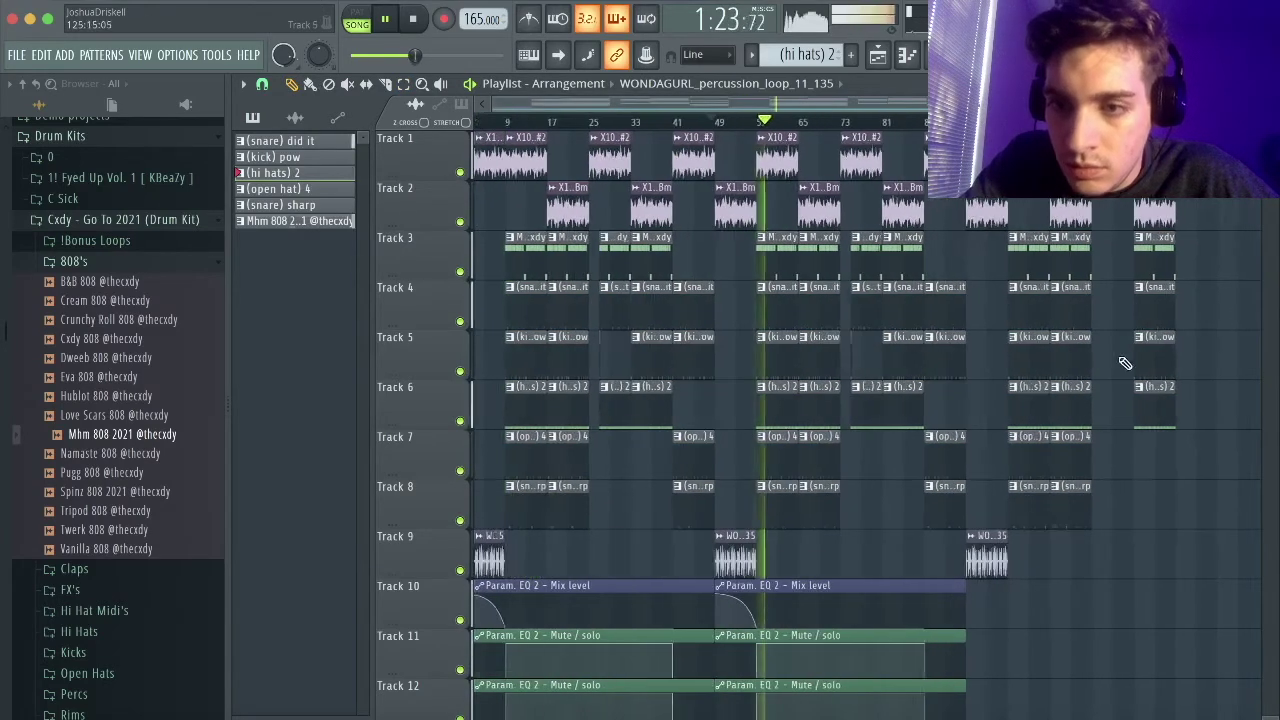
Step: Copy the Param. EQ 2 automation on Tracks 10 to 12 to bars 97 through 137, starting a second Mute / solo clip at bar 121
scroll(1083, 303, "down", 4)
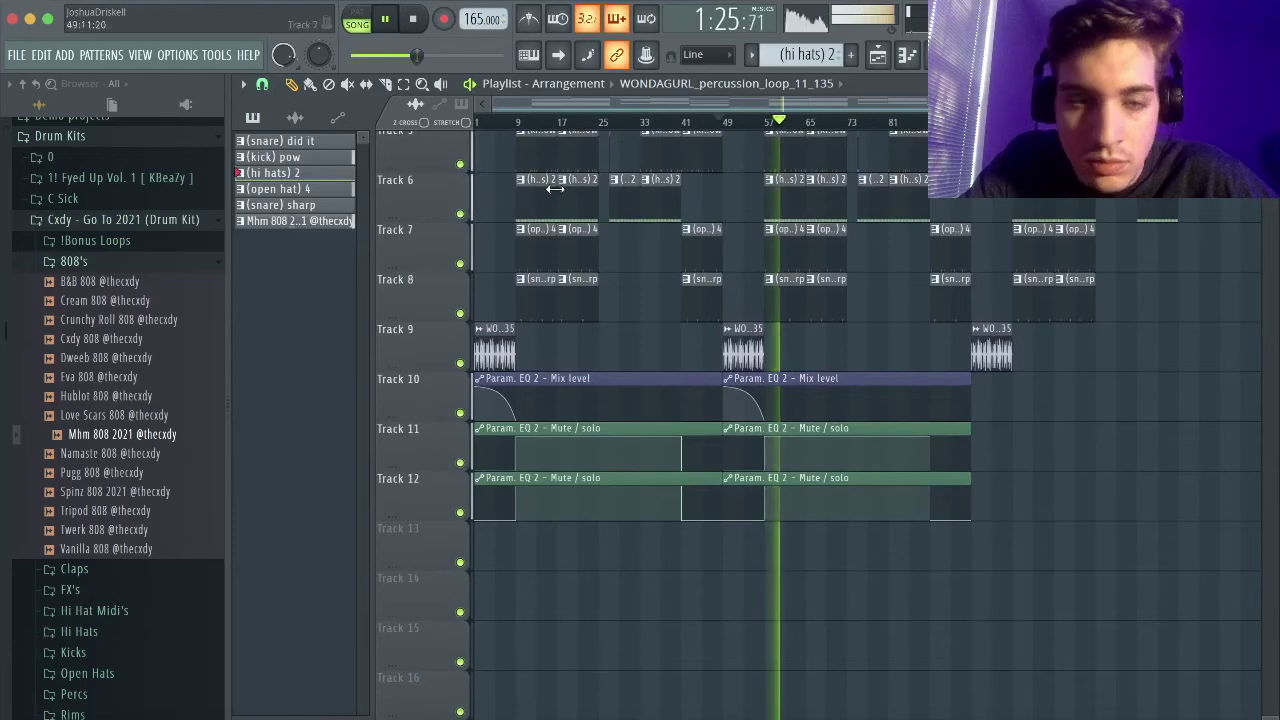
left_click_drag(1046, 563, 892, 388)
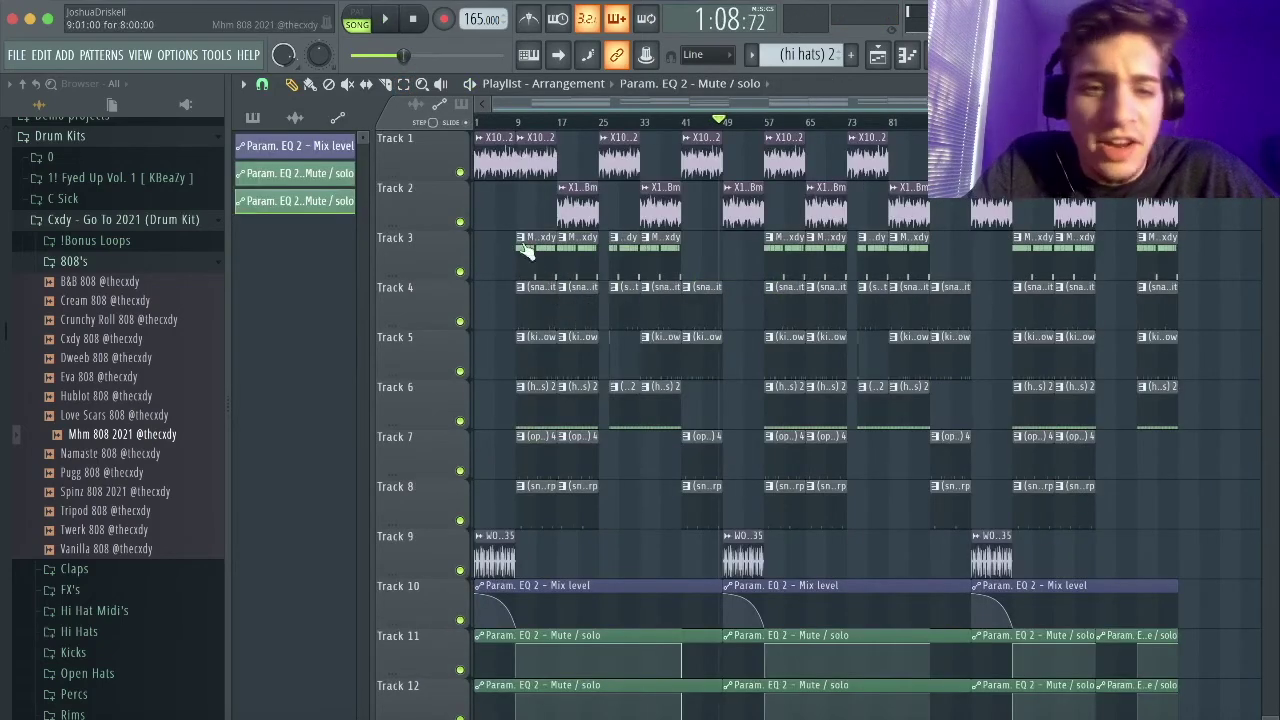
Step: Review the full arrangement on Tracks 1 to 12, comparing the melody, drum, percussion loop and automation sections up to bar 137
scroll(550, 165, "down", 2)
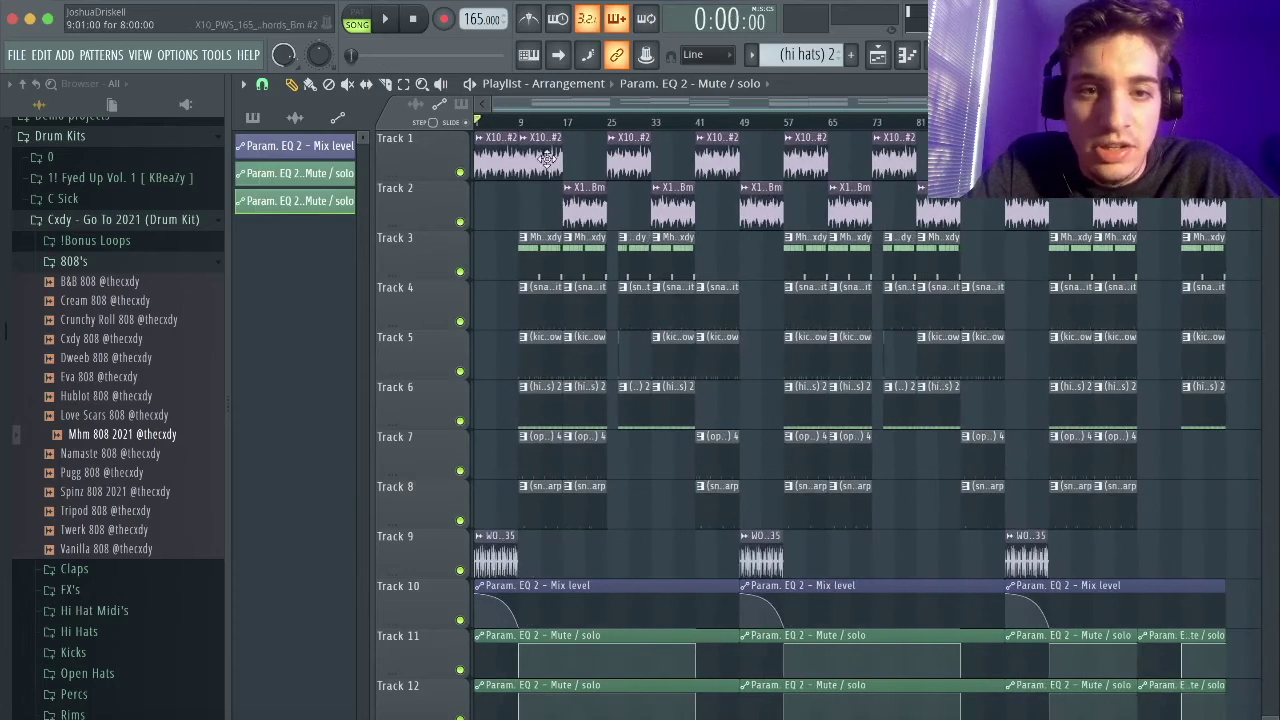
scroll(563, 147, "up", 2)
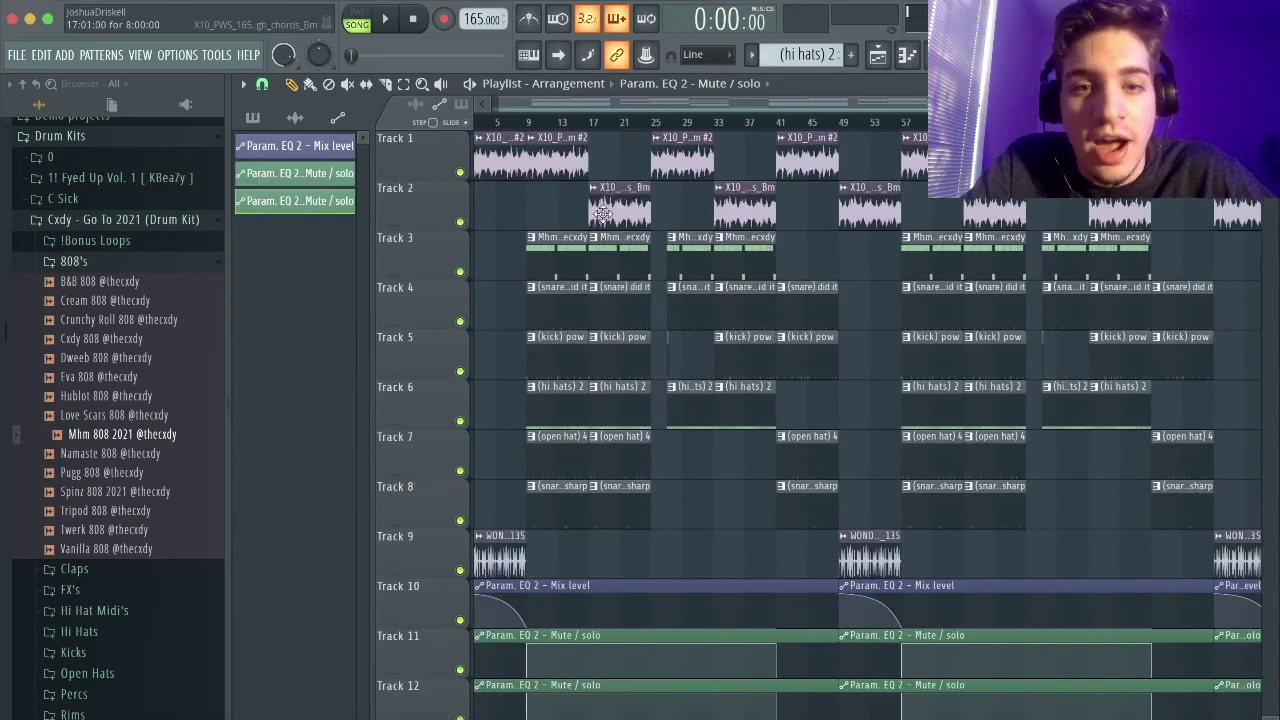
scroll(619, 187, "down", 1)
scroll(640, 212, "up", 1)
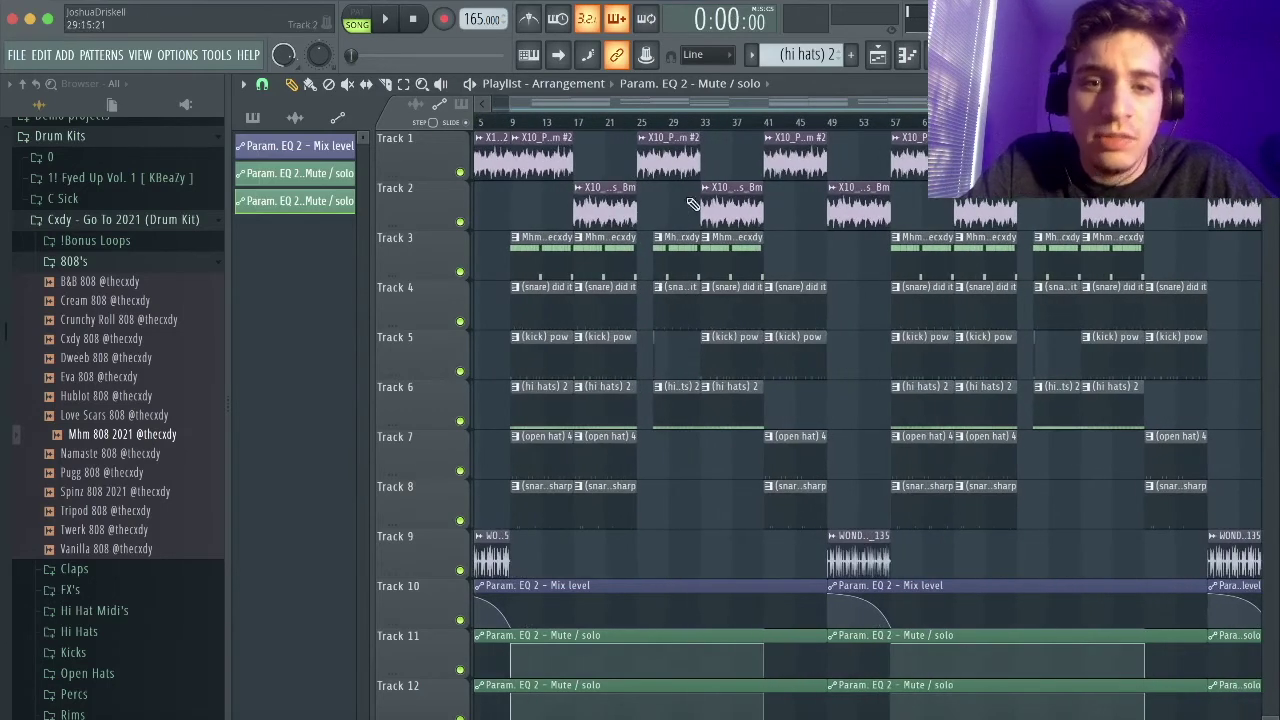
scroll(712, 240, "up", 1)
scroll(631, 387, "up", 1)
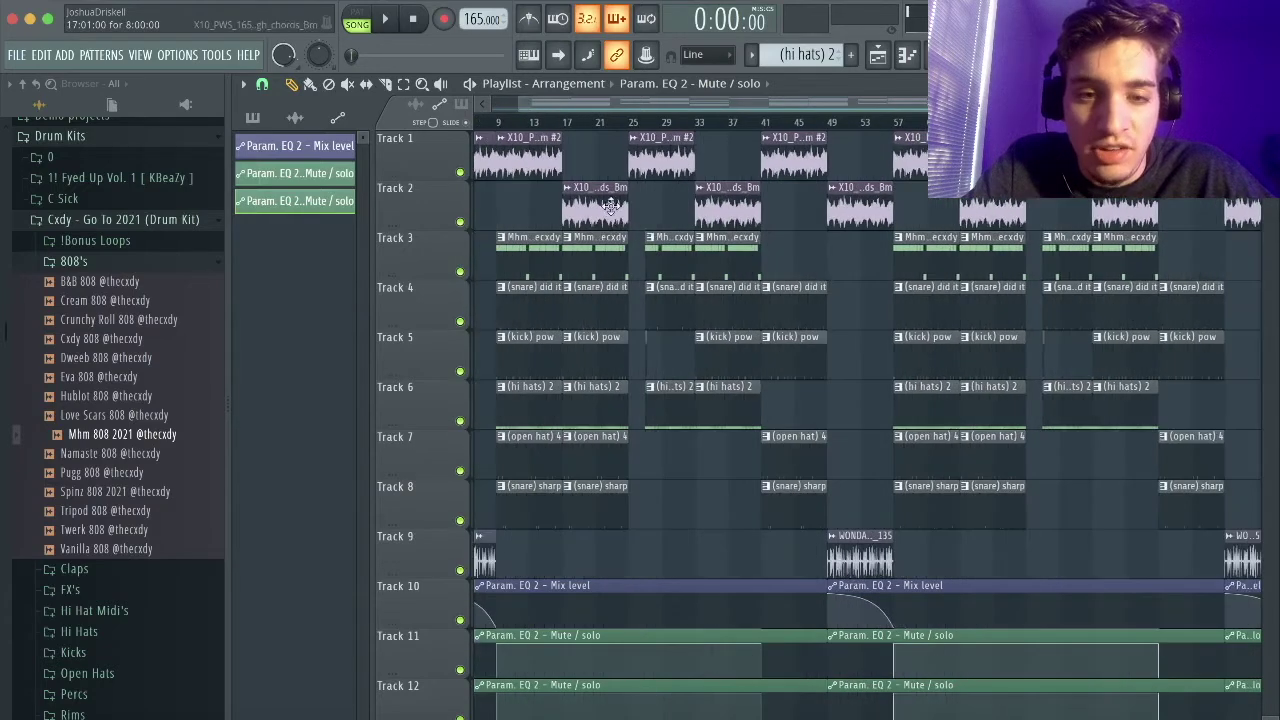
scroll(770, 248, "down", 2)
scroll(871, 257, "up", 2)
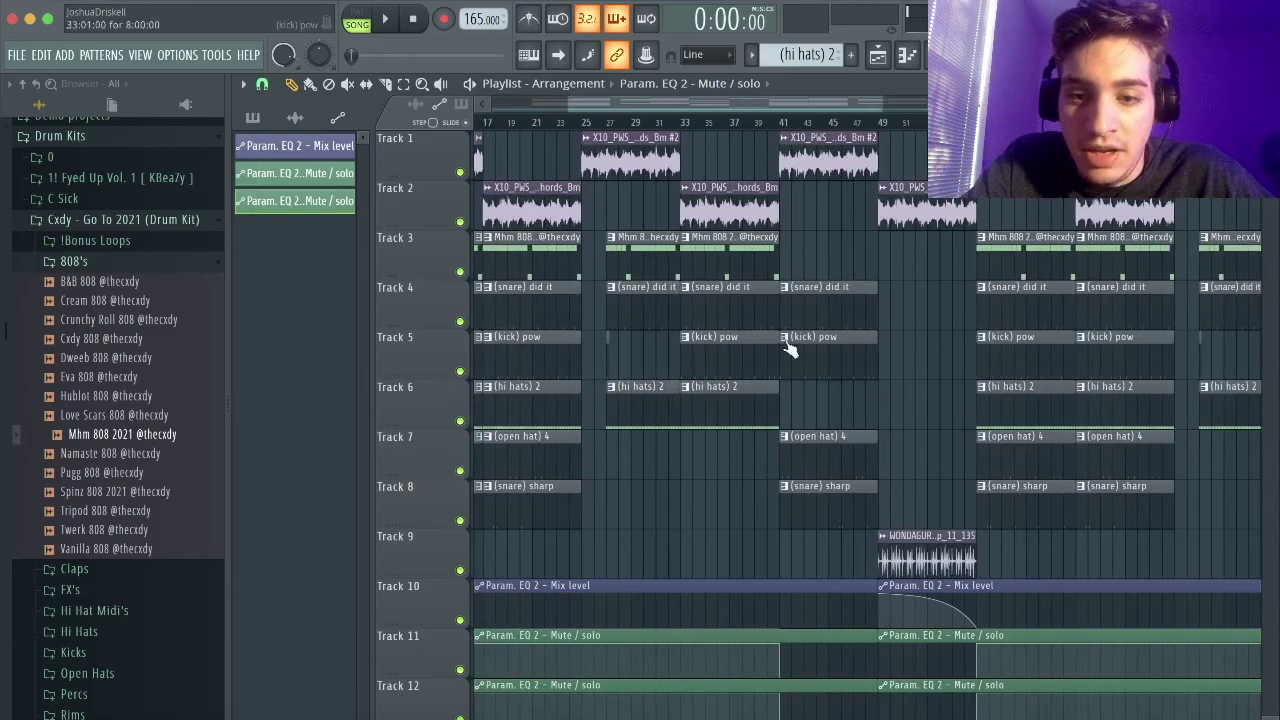
scroll(878, 429, "down", 1)
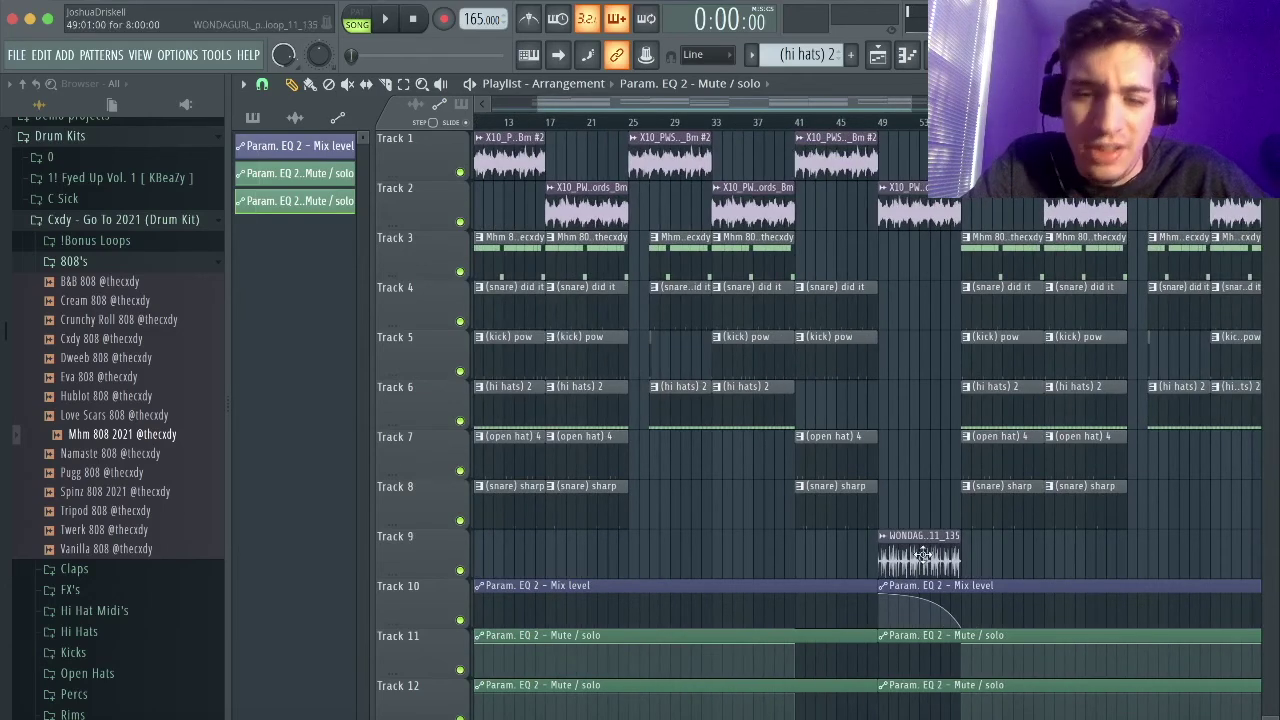
scroll(700, 560, "down", 2)
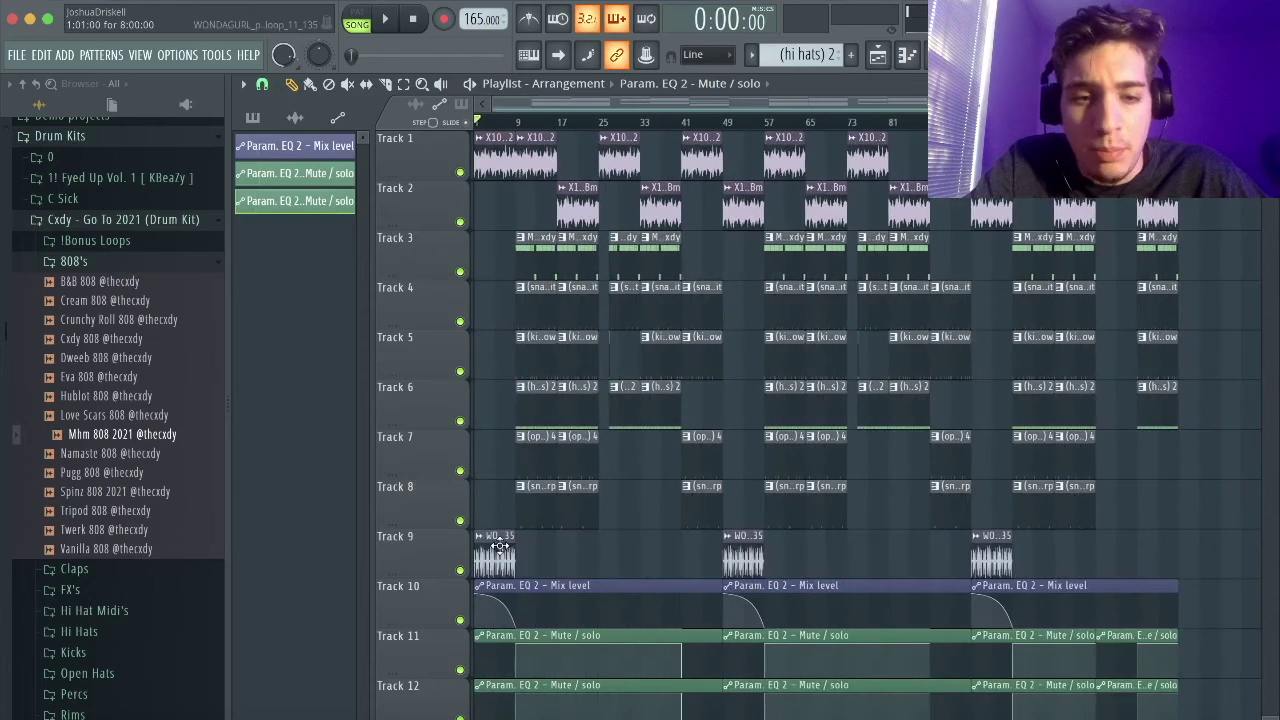
scroll(851, 537, "up", 1)
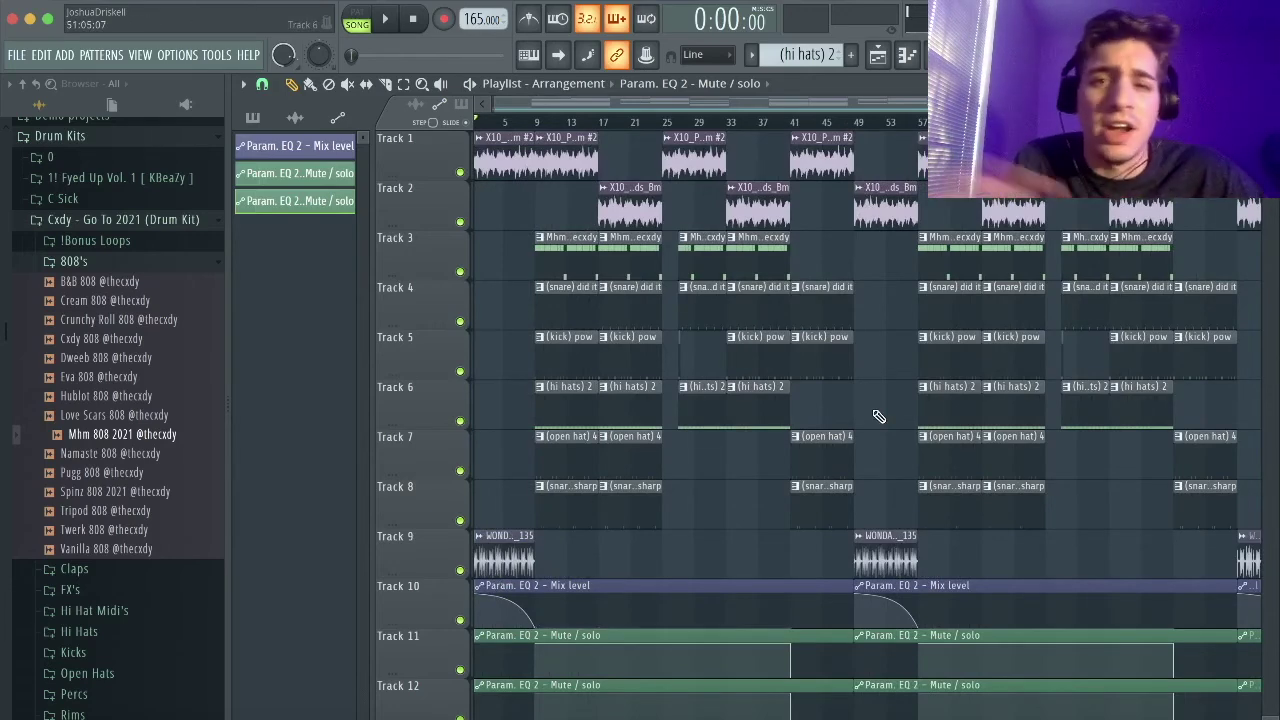
scroll(860, 415, "down", 2)
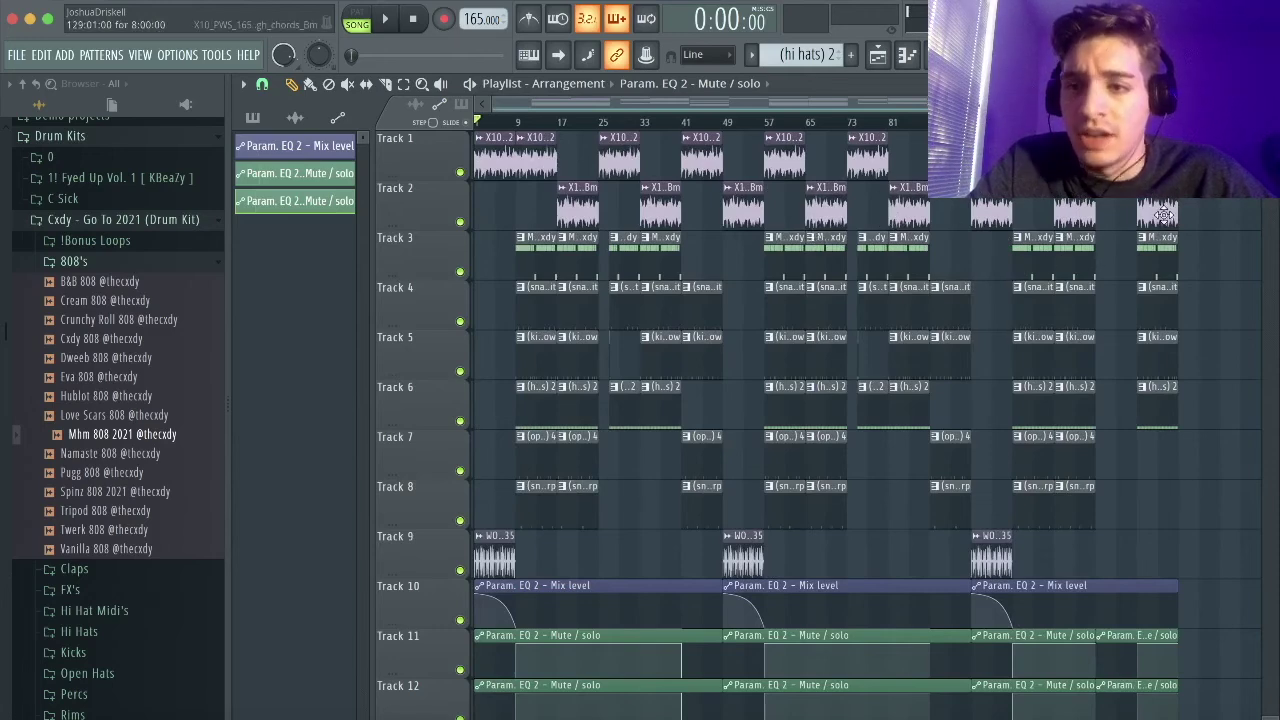
scroll(1163, 215, "up", 3)
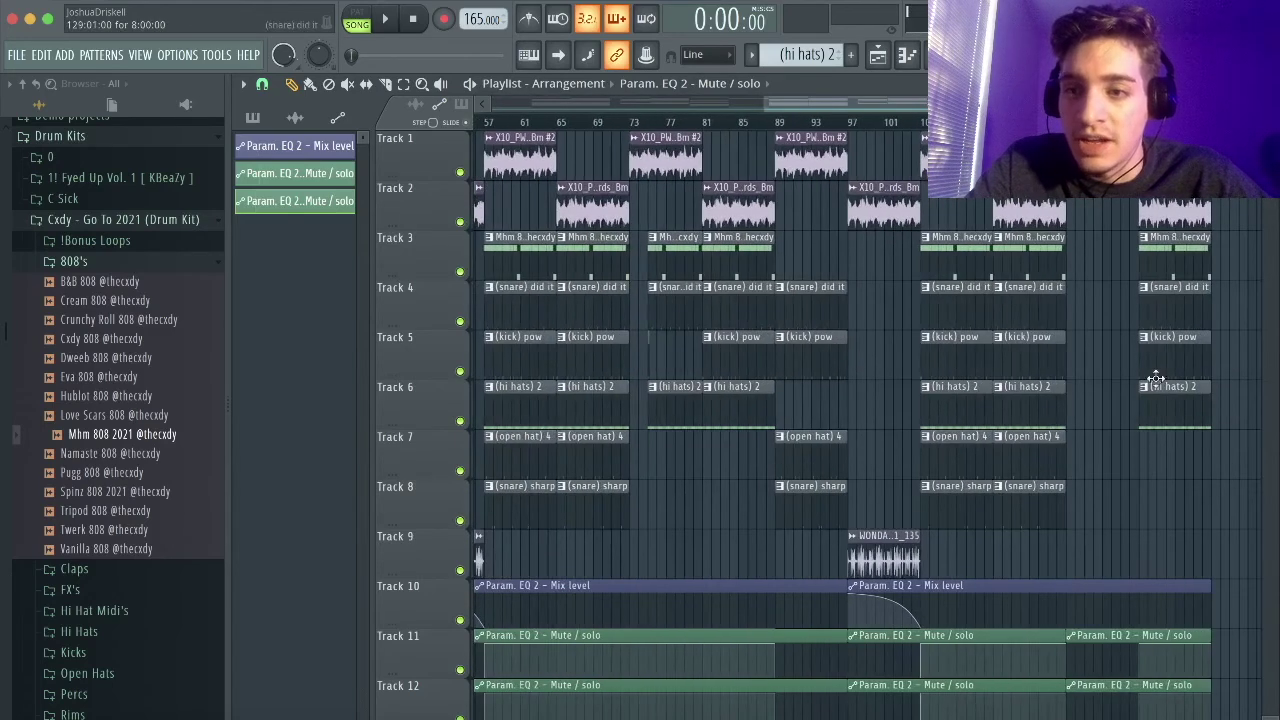
scroll(1167, 408, "down", 3)
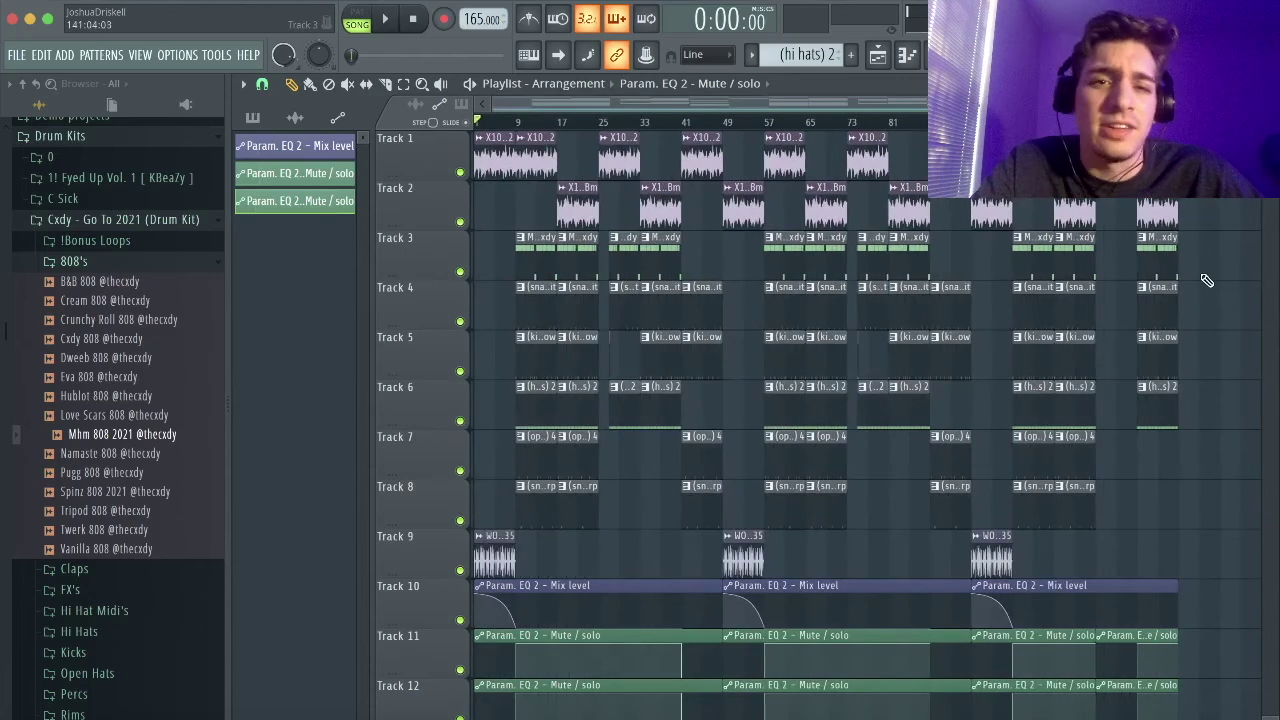